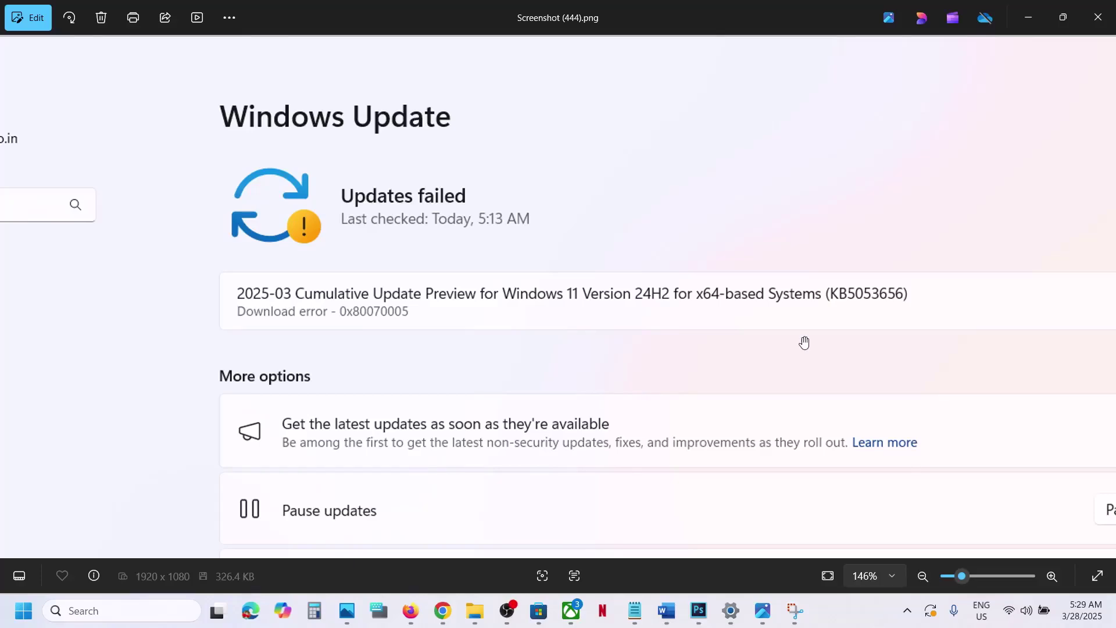
Zoom in on the screenshot of the failed cumulative update and examine its download error.
scroll(804, 343, "down", 1)
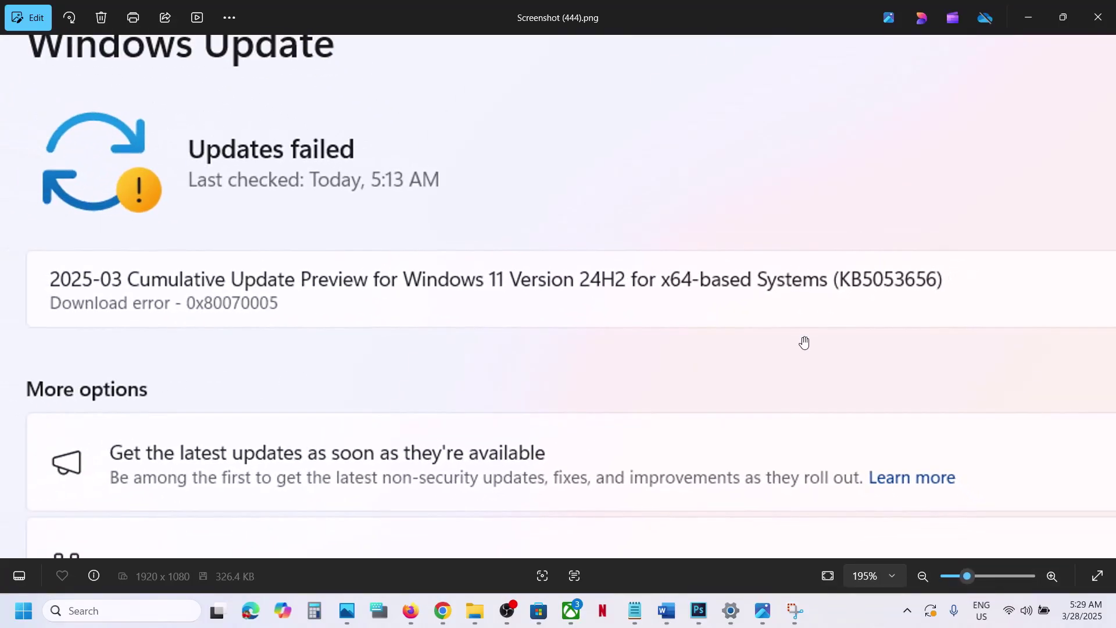
left_click_drag(655, 249, 668, 292)
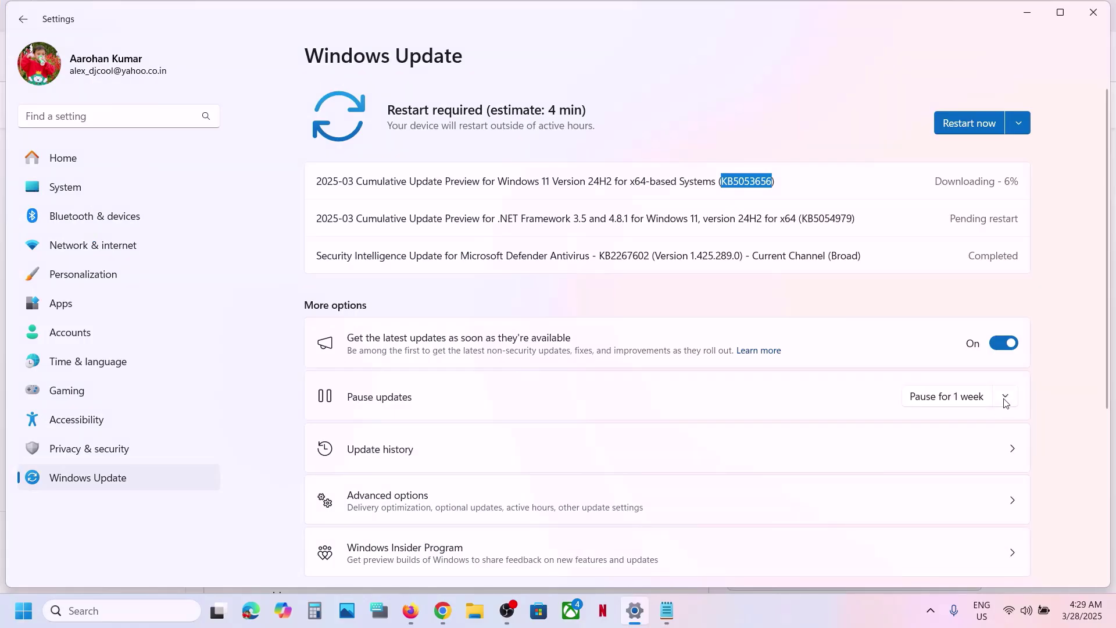
Pause Windows updates for 1 week, and resume them once the pause takes effect.
left_click(1006, 403)
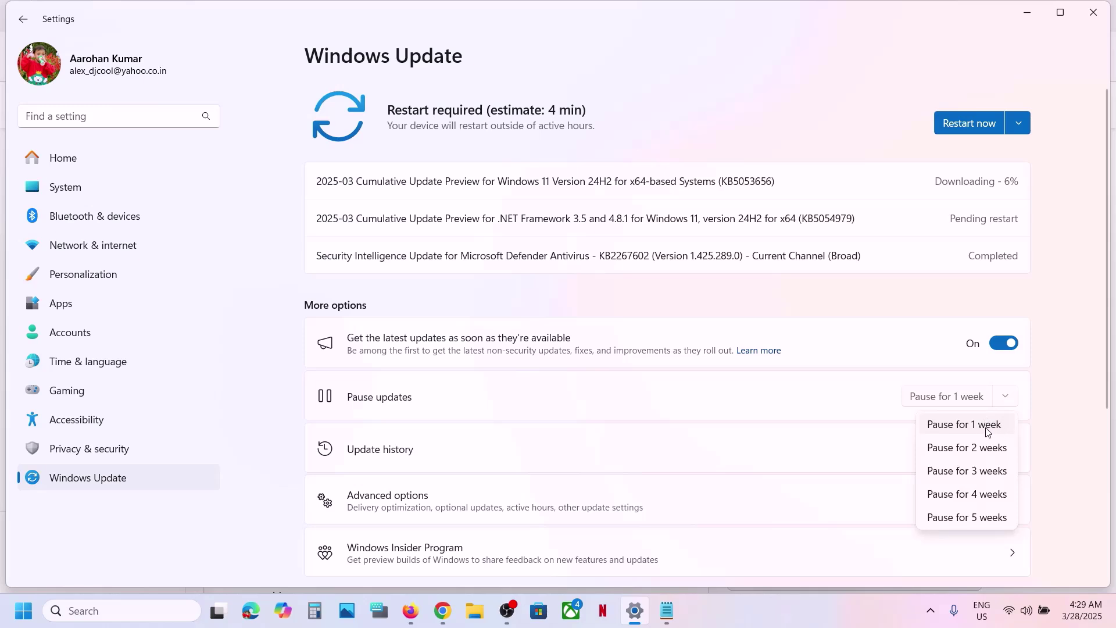
left_click(981, 429)
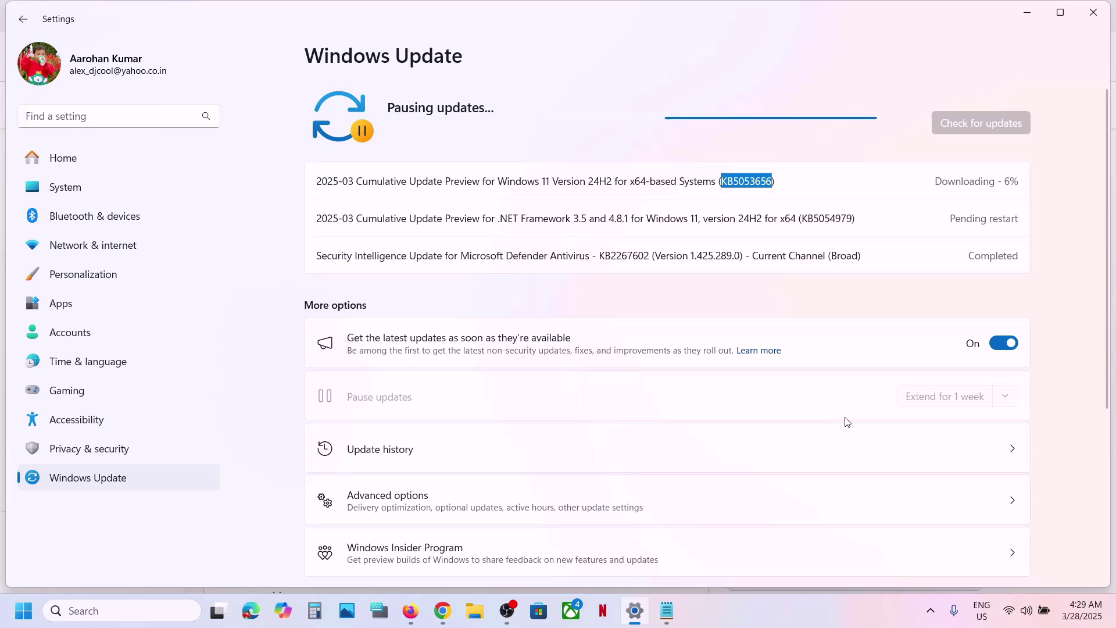
left_click(802, 625)
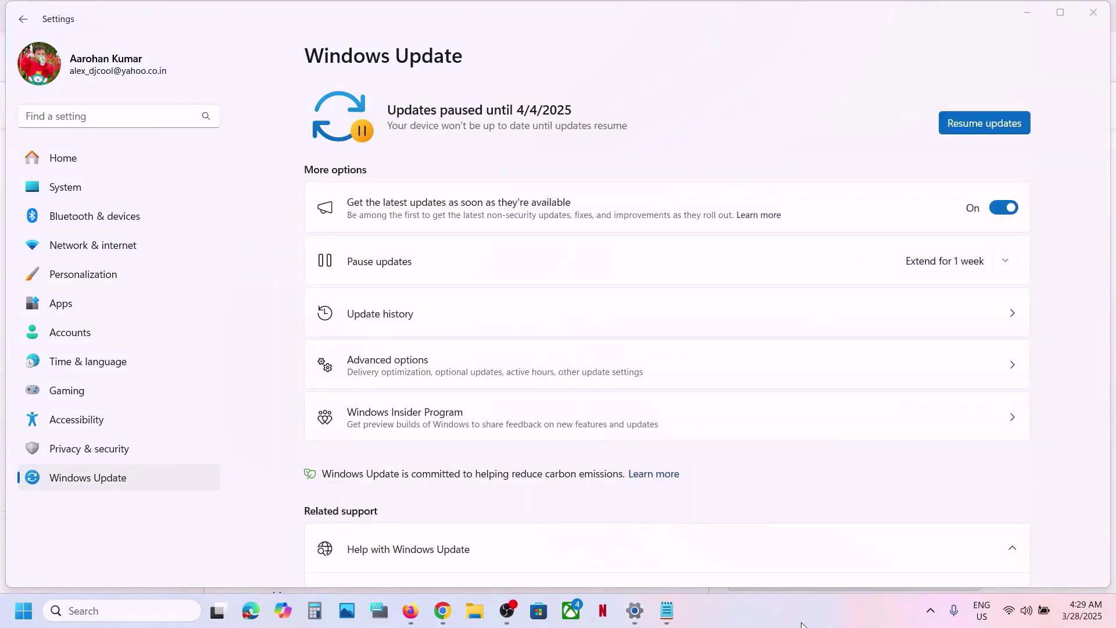
left_click(983, 124)
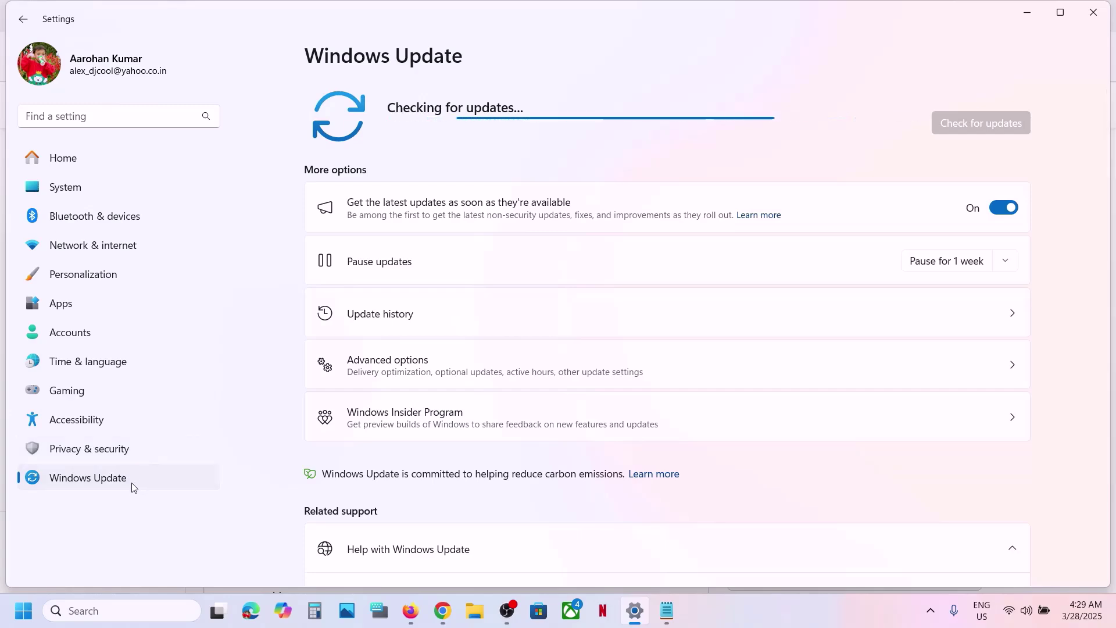
Review the Recovery options in the System settings, including reinstalling Windows through Windows Update, and return to the Windows Update page.
left_click(69, 191)
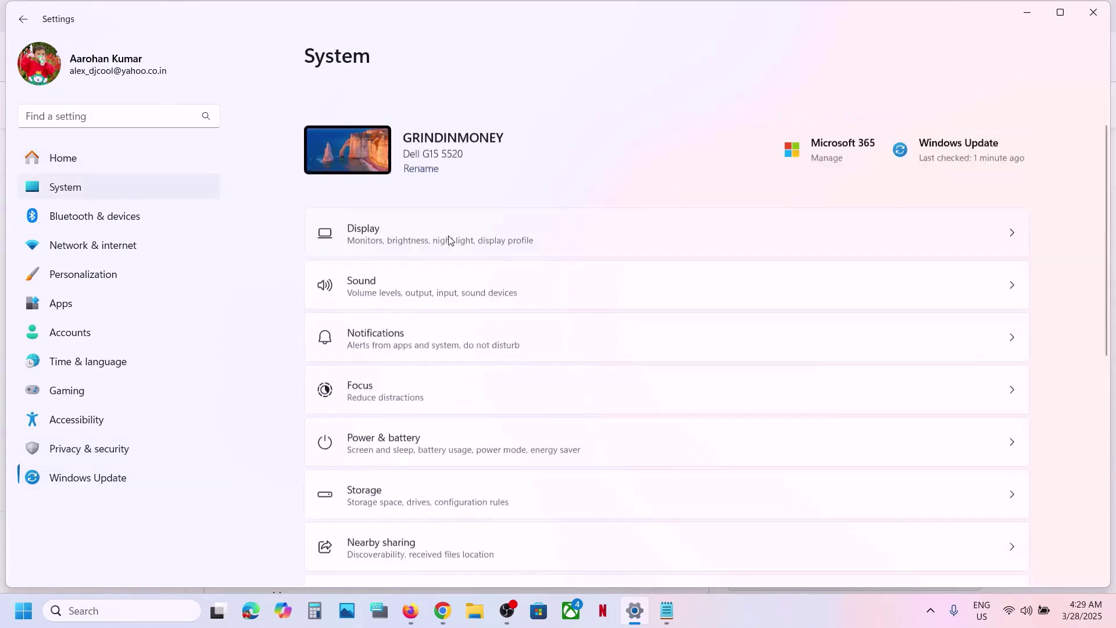
scroll(455, 356, "down", 5)
scroll(456, 356, "down", 4)
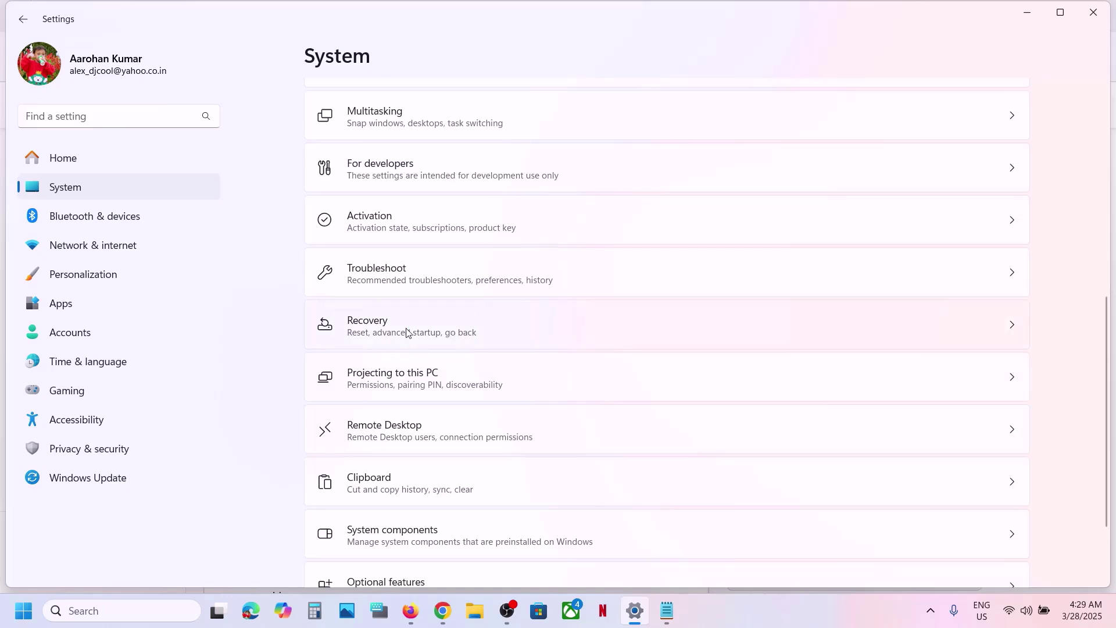
left_click(406, 333)
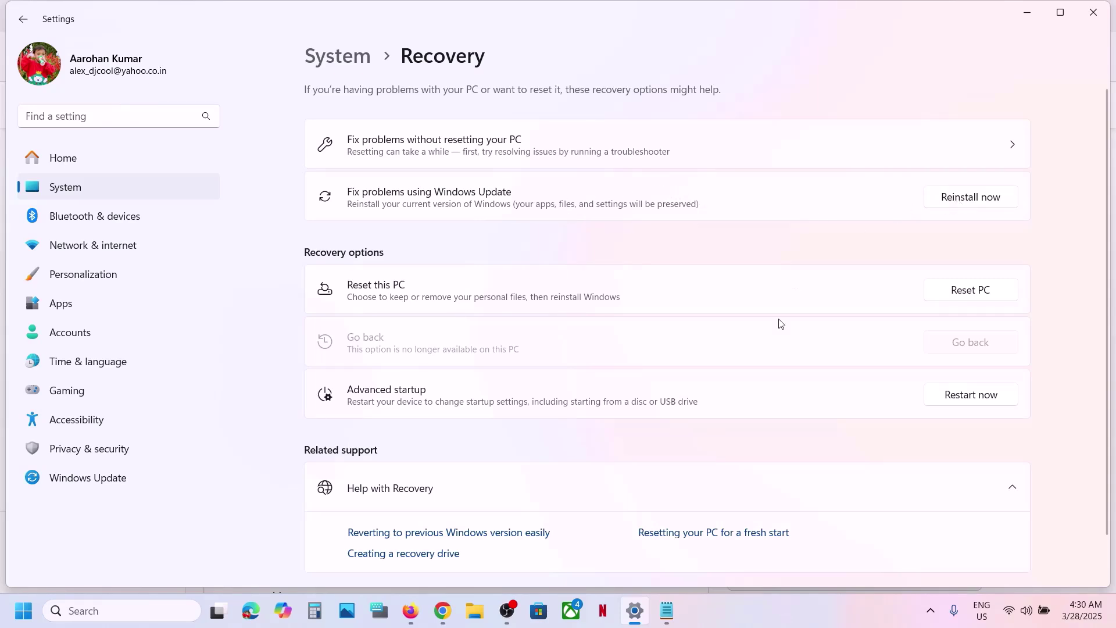
left_click(104, 477)
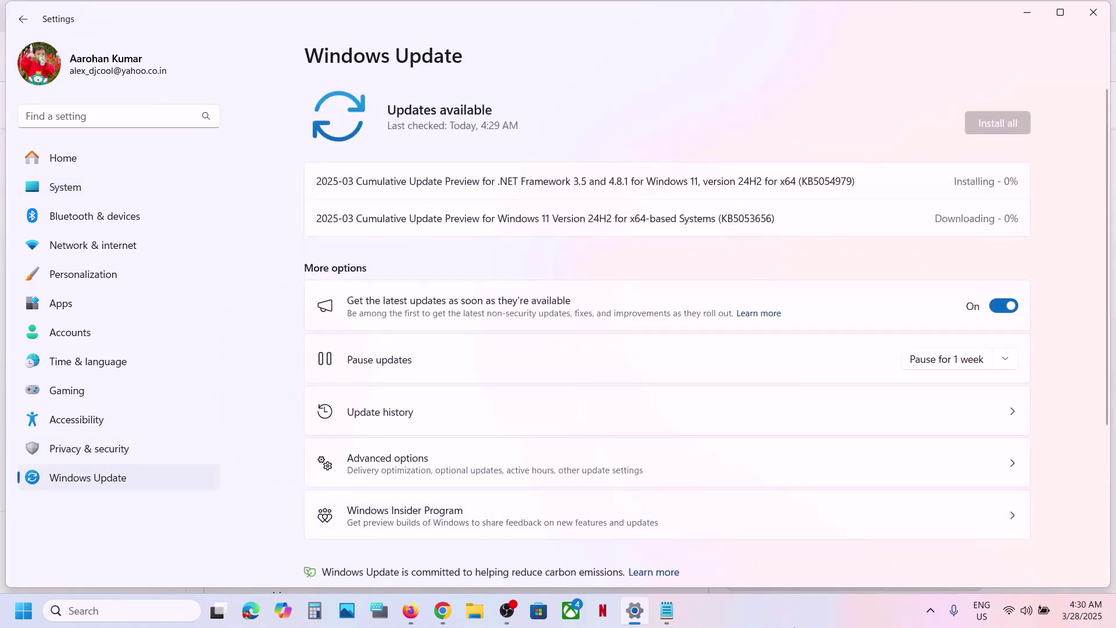
left_click(785, 617)
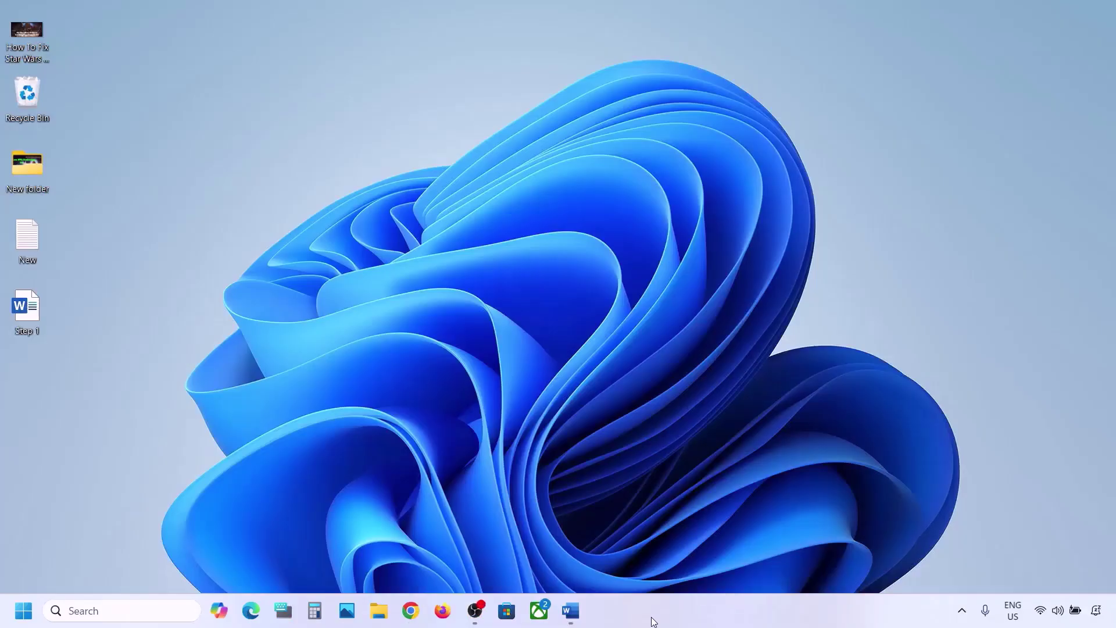
Highlight "Start App Readiness Service" in the Word notes and open the Services console.
left_click(570, 613)
left_click_drag(179, 232, 567, 233)
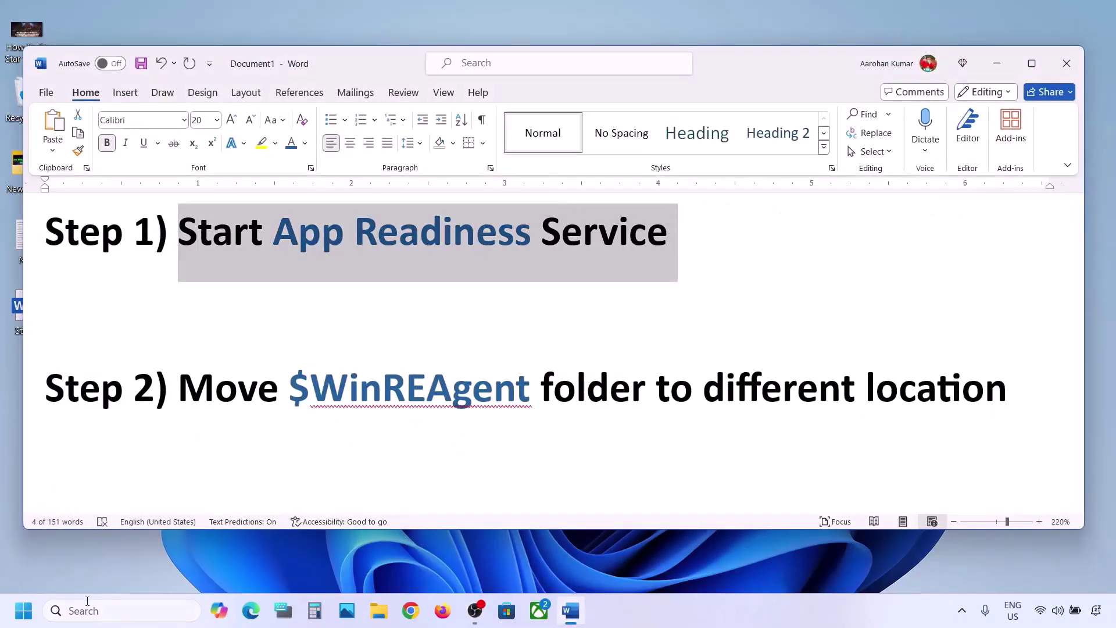
left_click(87, 609)
type("services")
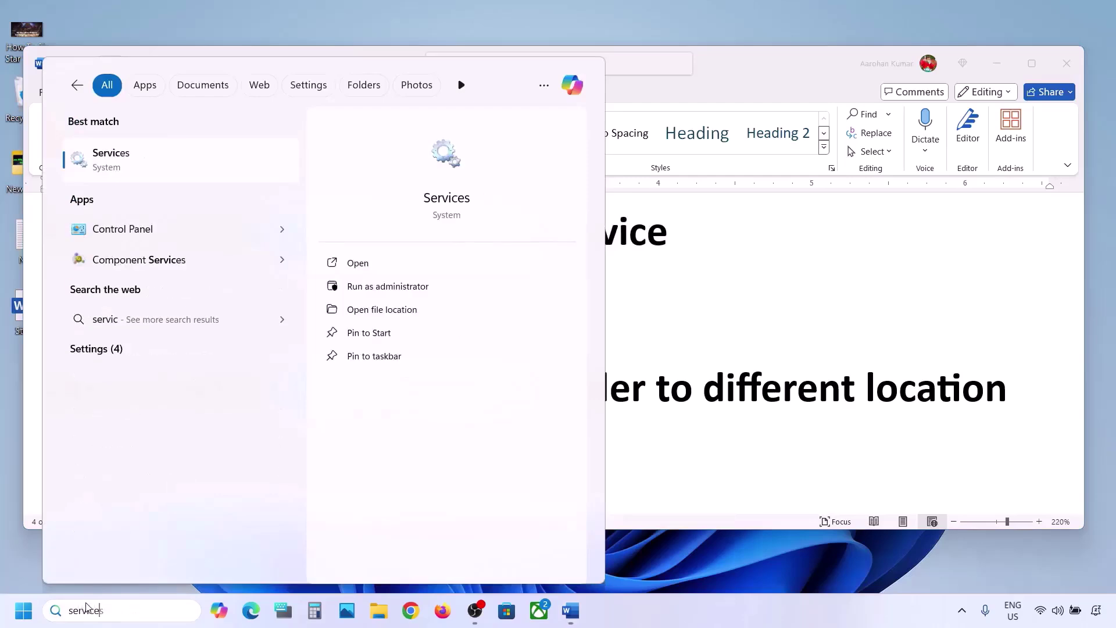
left_click(140, 168)
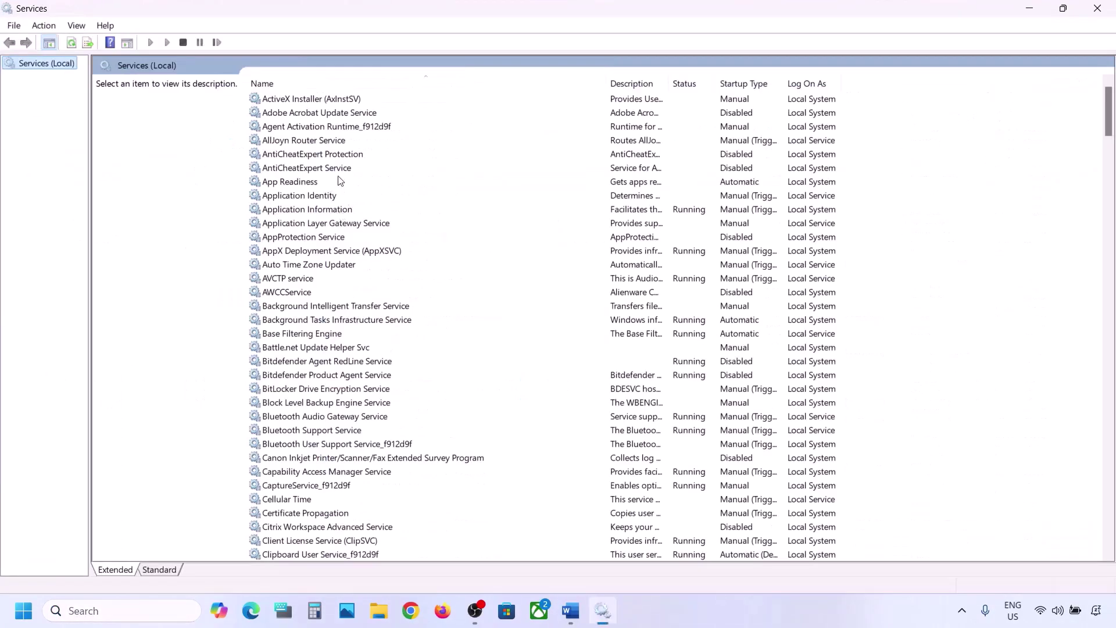
Set the App Readiness service's startup type to Automatic and start the service.
left_click(317, 184)
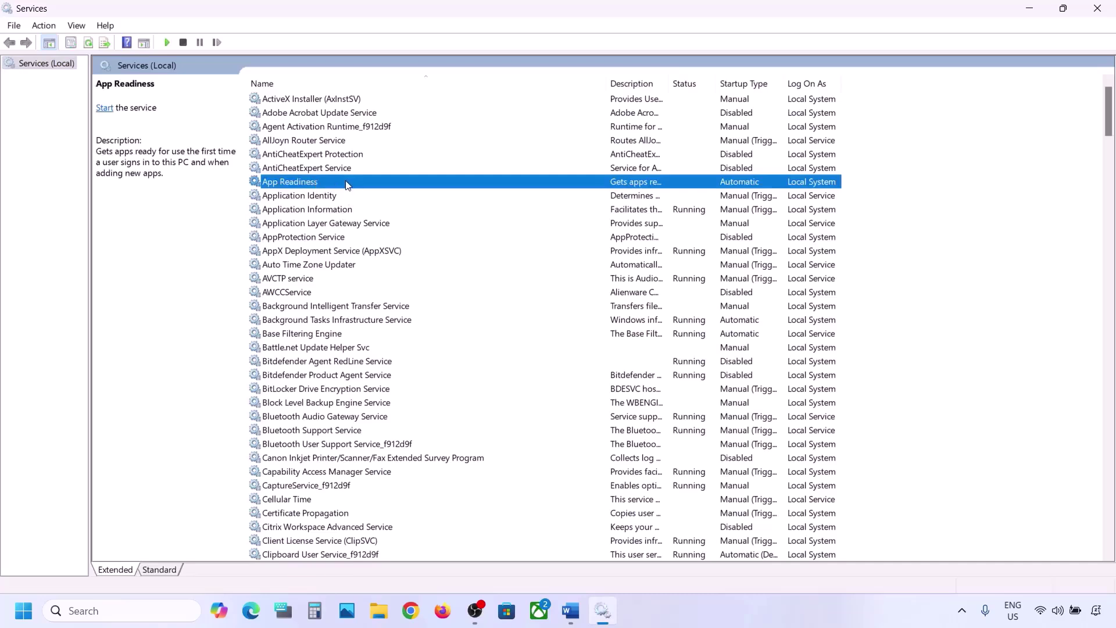
double_click(347, 185)
left_click(541, 288)
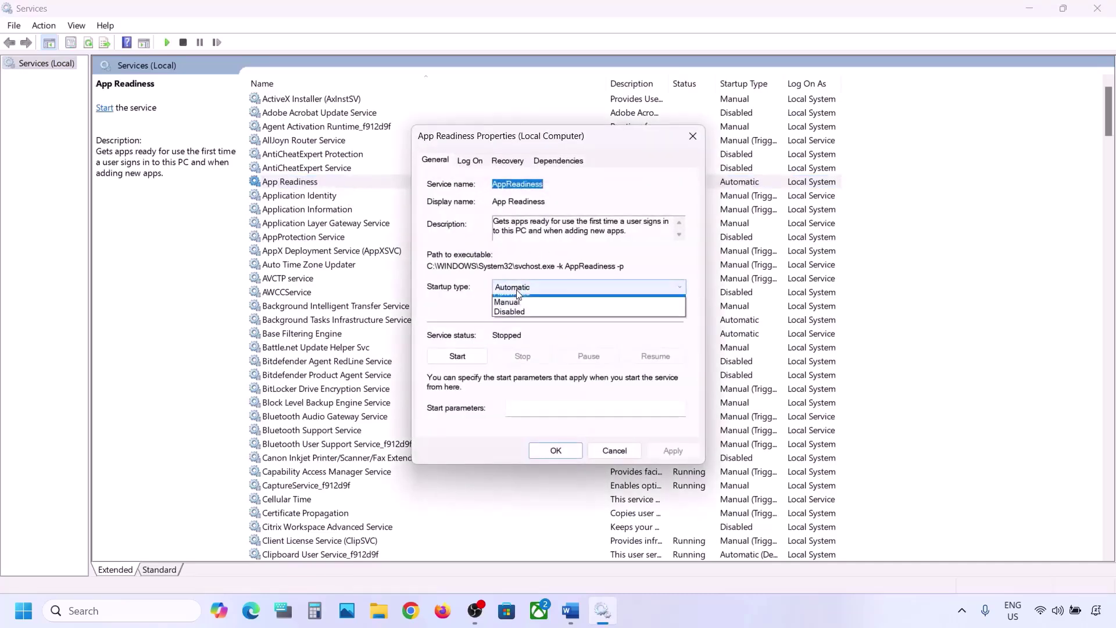
left_click(523, 299)
left_click(668, 456)
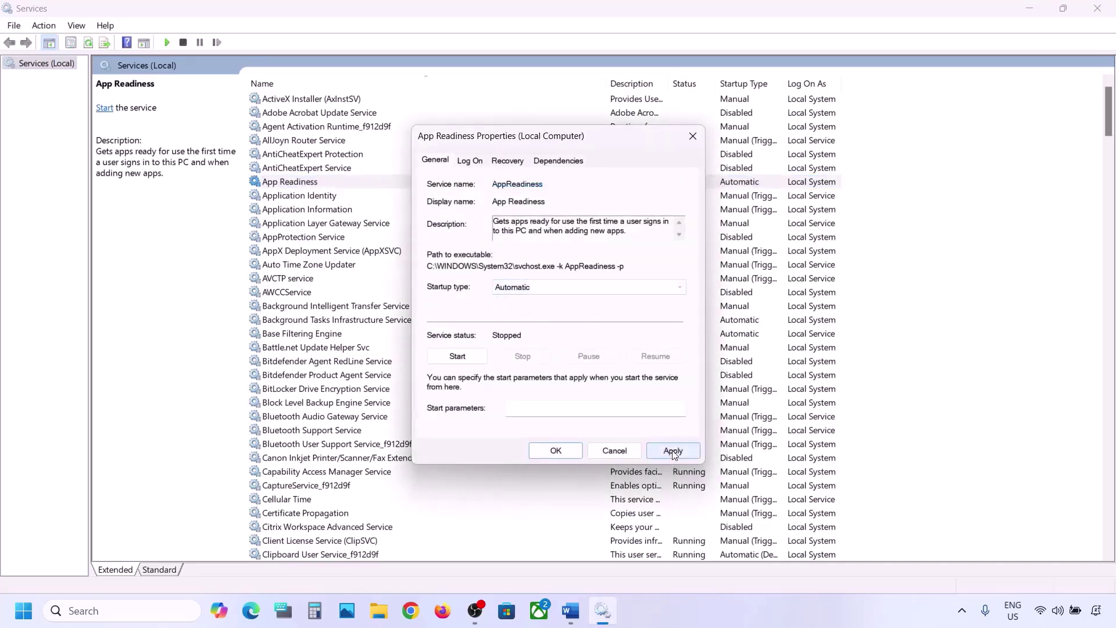
left_click(459, 357)
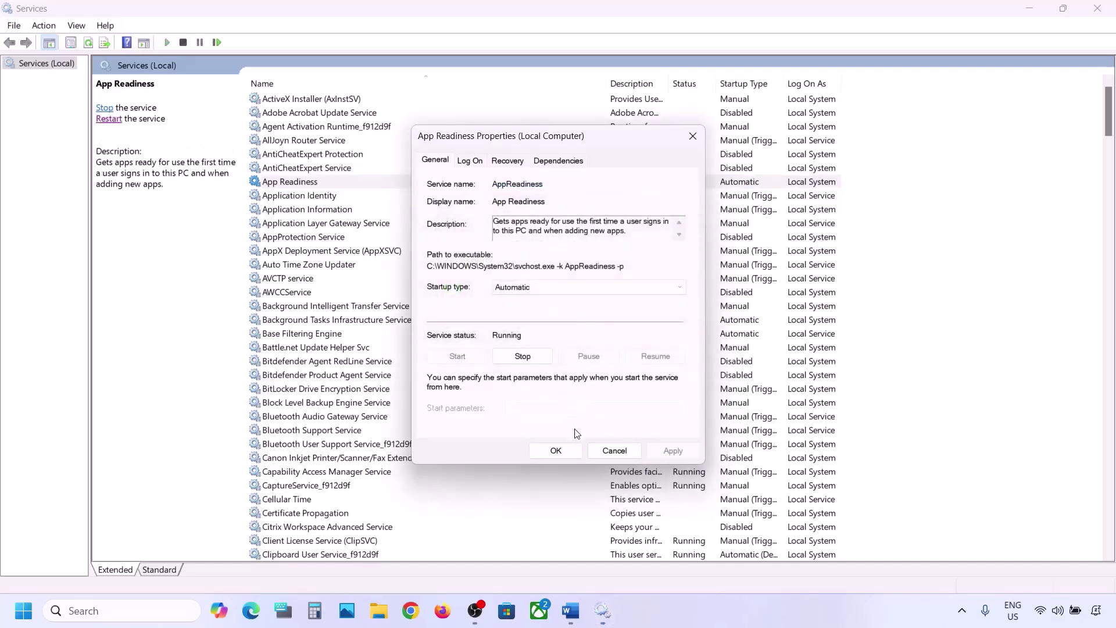
left_click(555, 450)
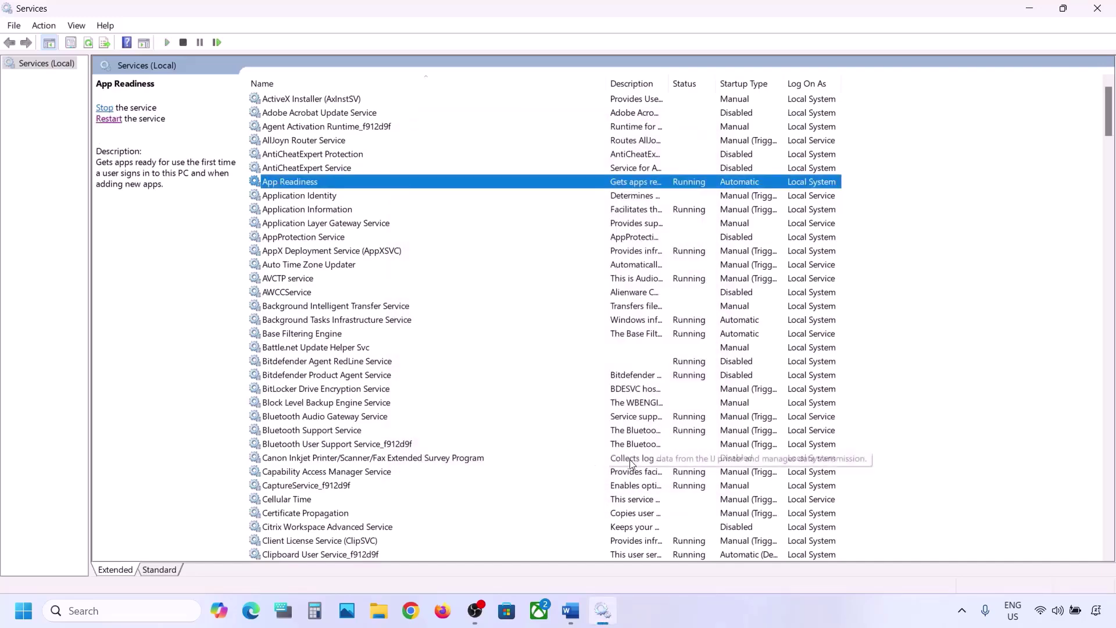
Highlight $WinREAgent in step 2 of the Word notes, and select that folder on the C: drive in File Explorer.
left_click(570, 610)
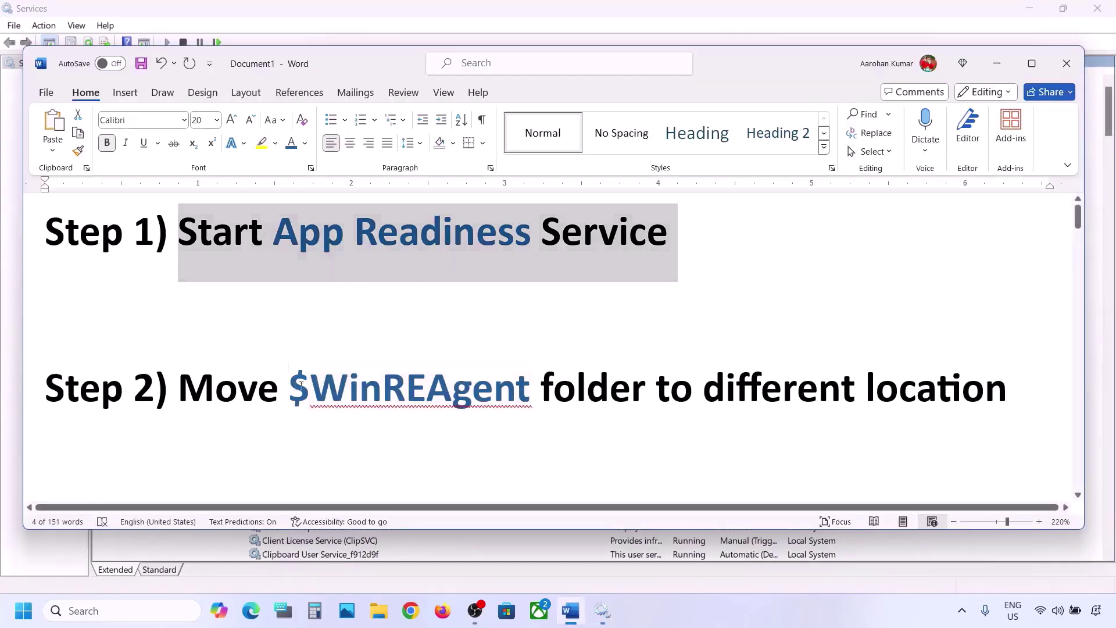
double_click(296, 386)
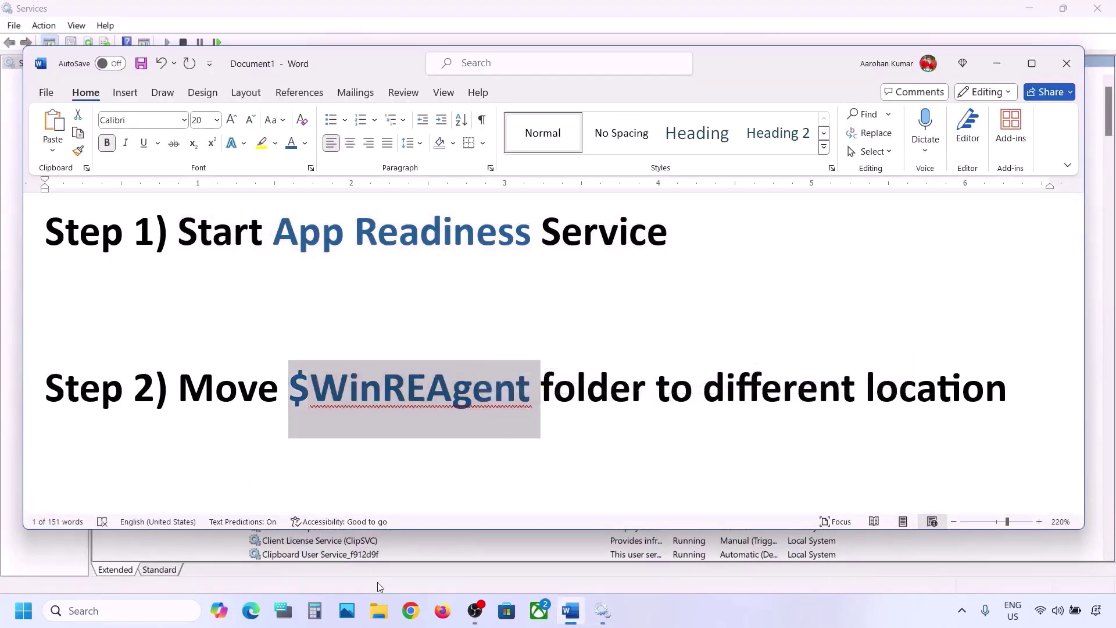
left_click(378, 610)
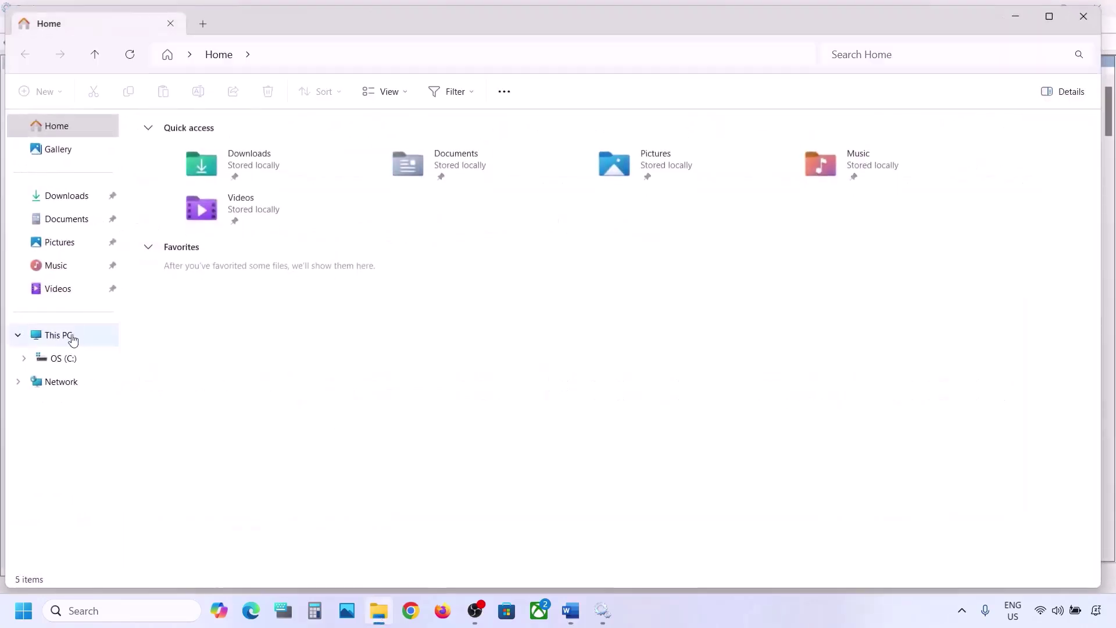
left_click(74, 339)
double_click(225, 164)
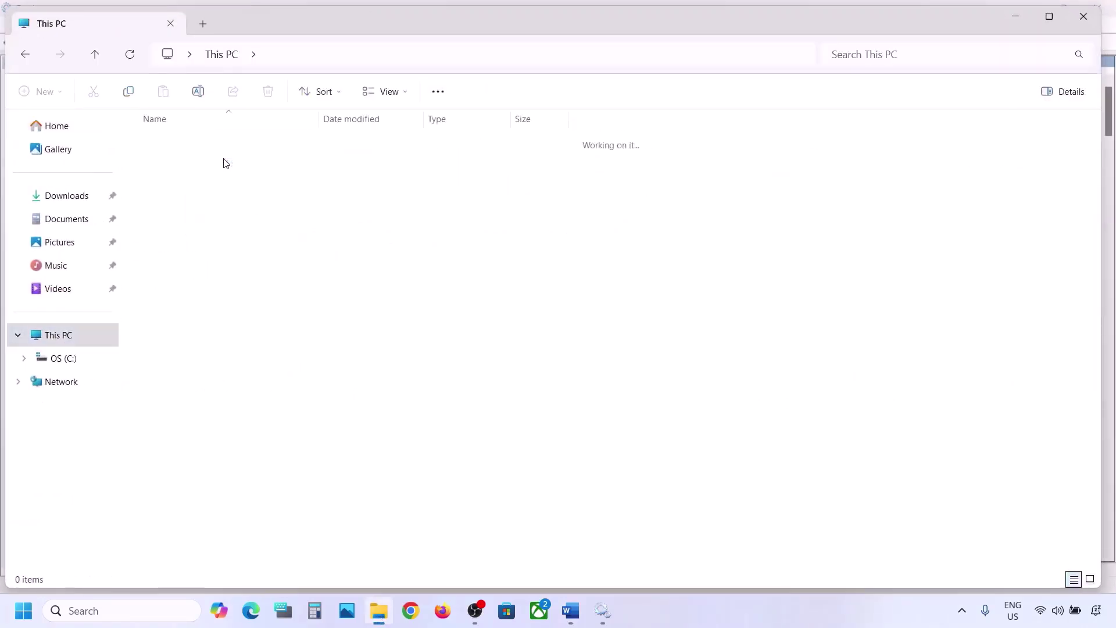
left_click(190, 213)
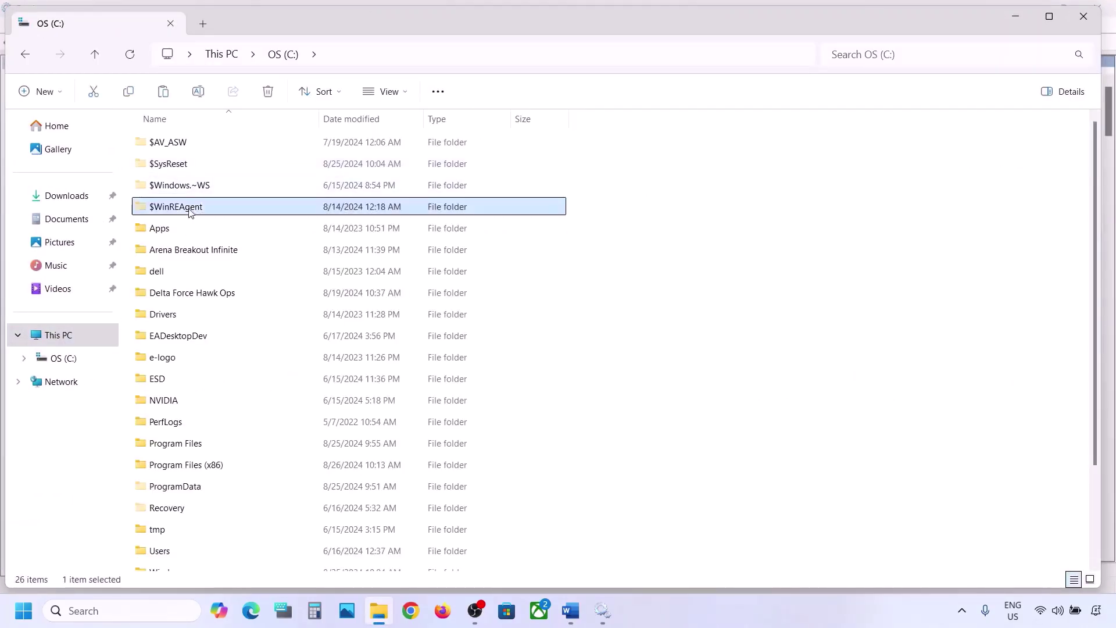
Check whether File Explorer is set to show hidden items.
mouse_move(200, 213)
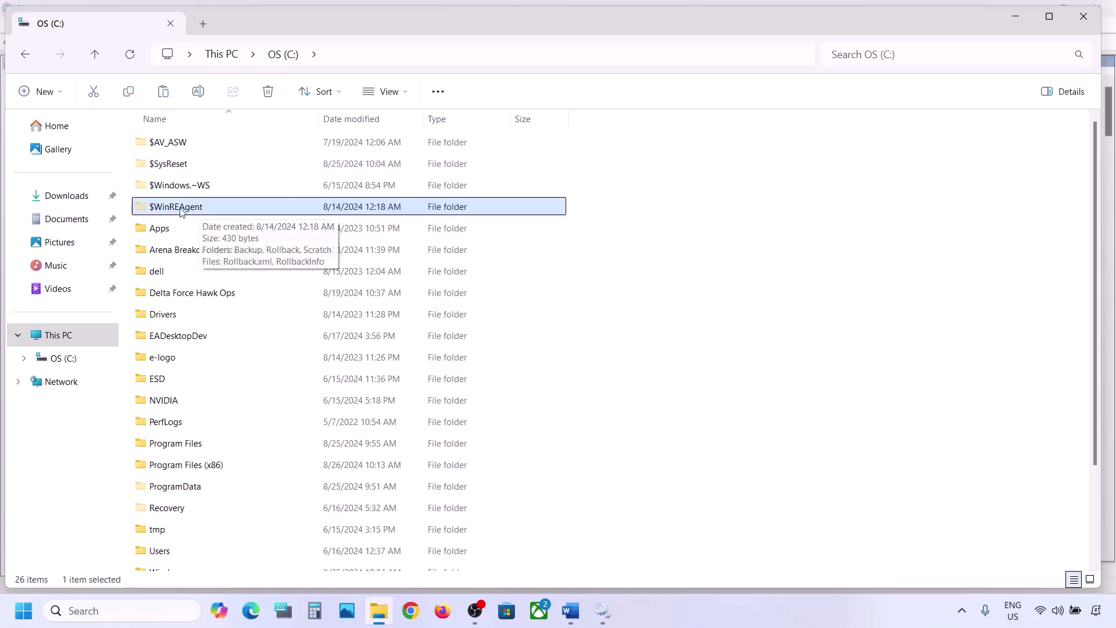
left_click(387, 91)
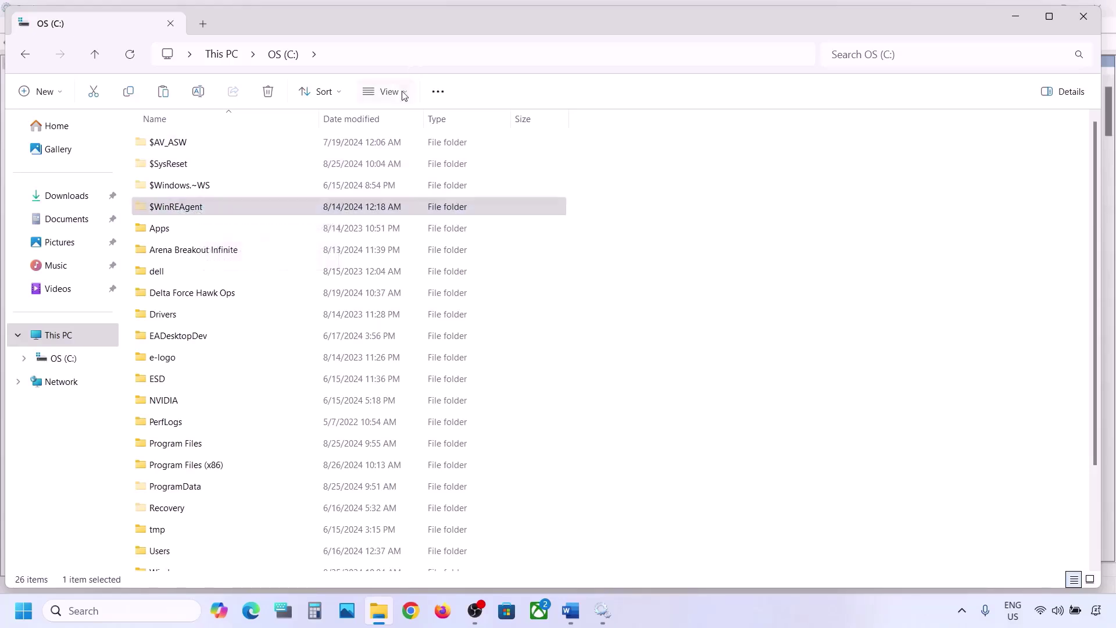
mouse_move(414, 367)
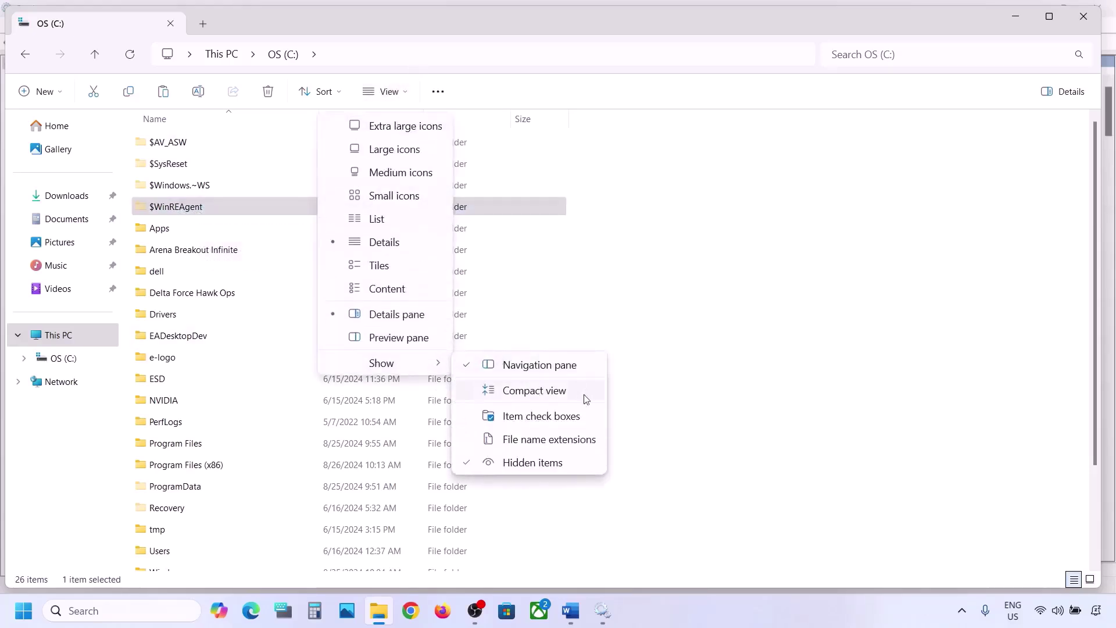
Copy the $WinREAgent folder from the C: drive to the desktop.
left_click(182, 210)
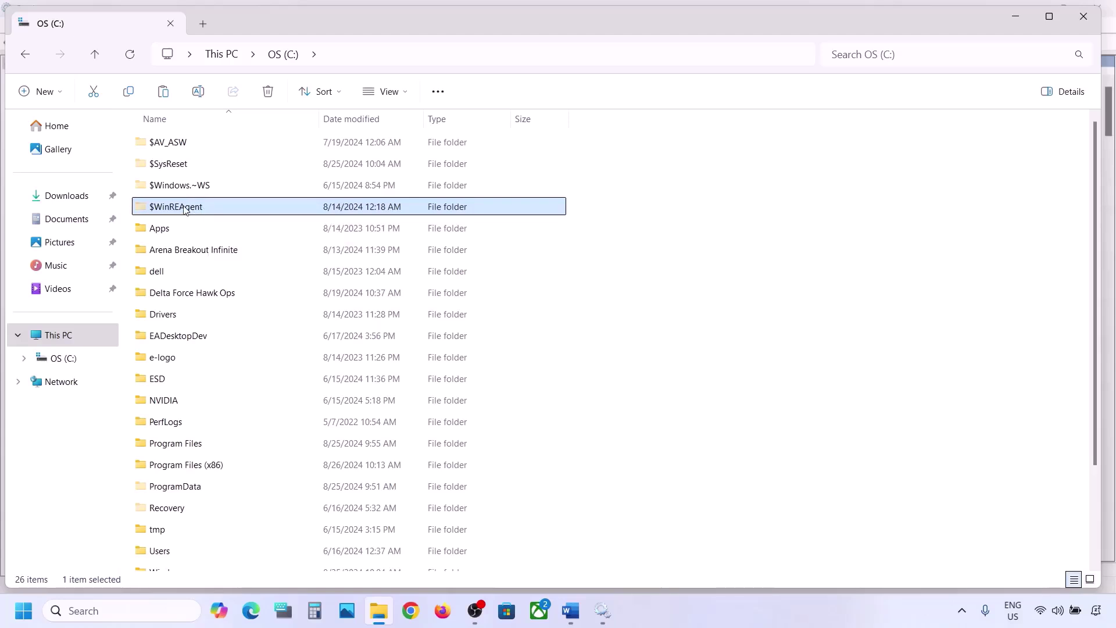
right_click(183, 209)
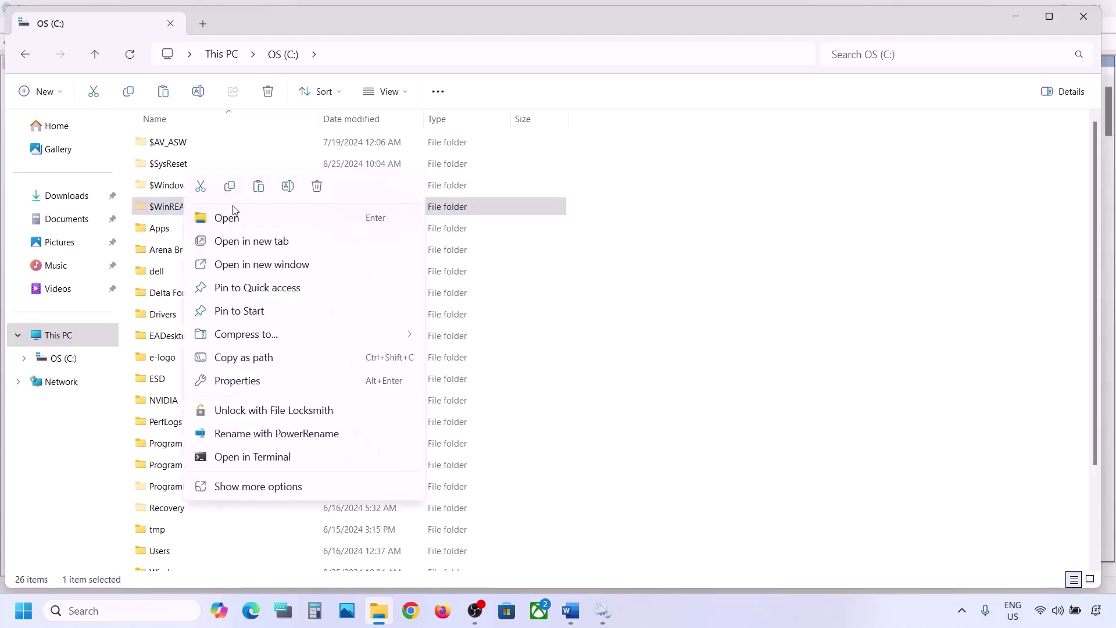
left_click(230, 186)
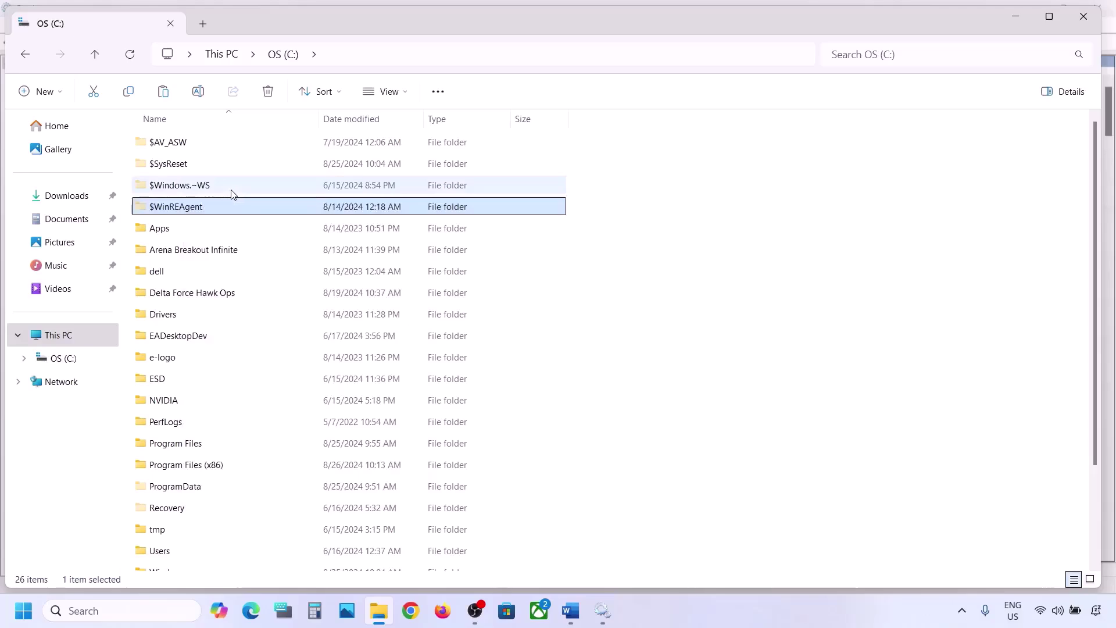
key("super+d")
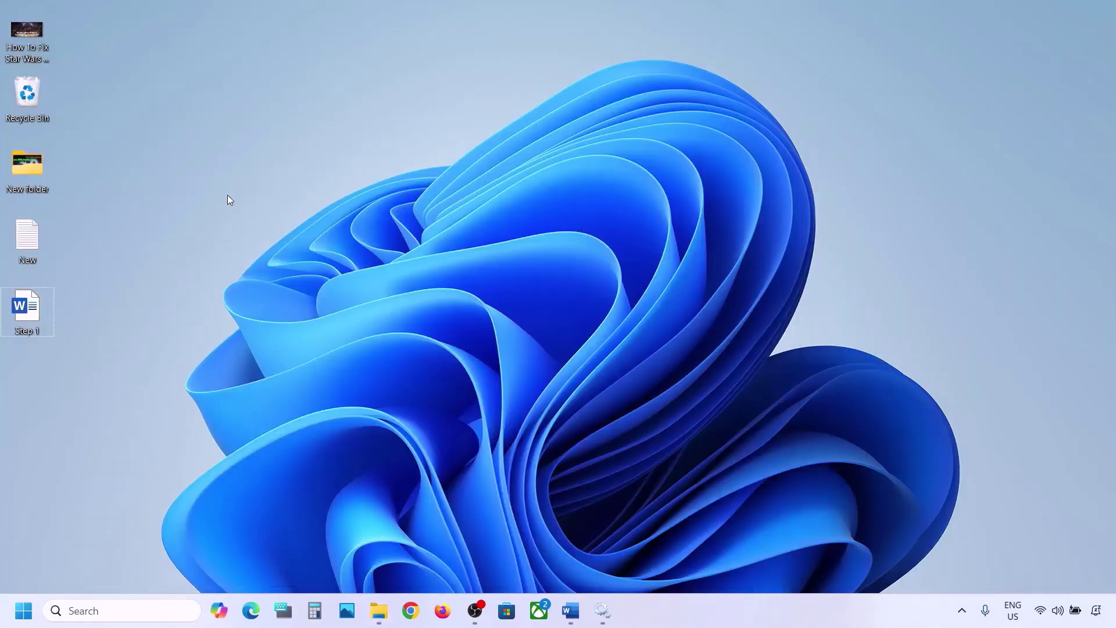
key("ctrl+v")
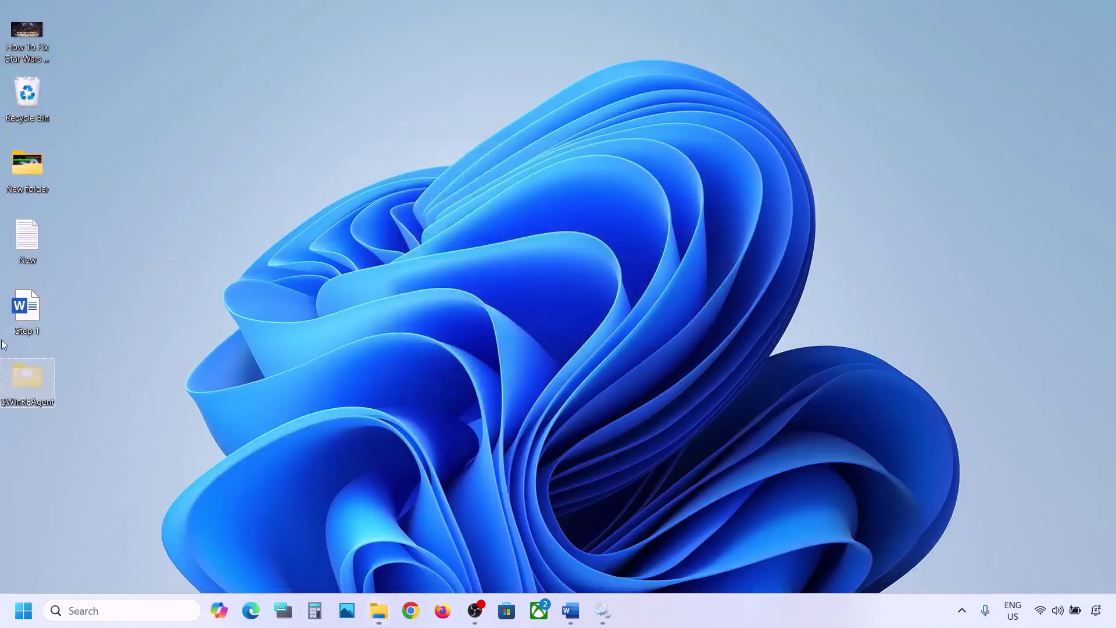
Delete the original $WinREAgent folder from the C: drive.
left_click(378, 611)
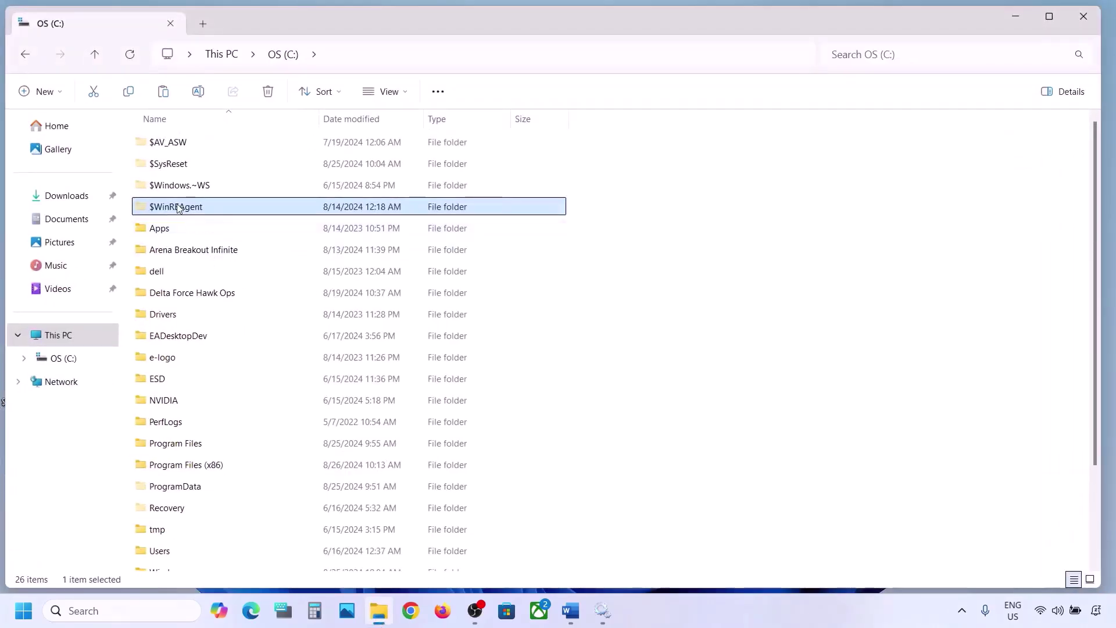
right_click(185, 208)
left_click(311, 186)
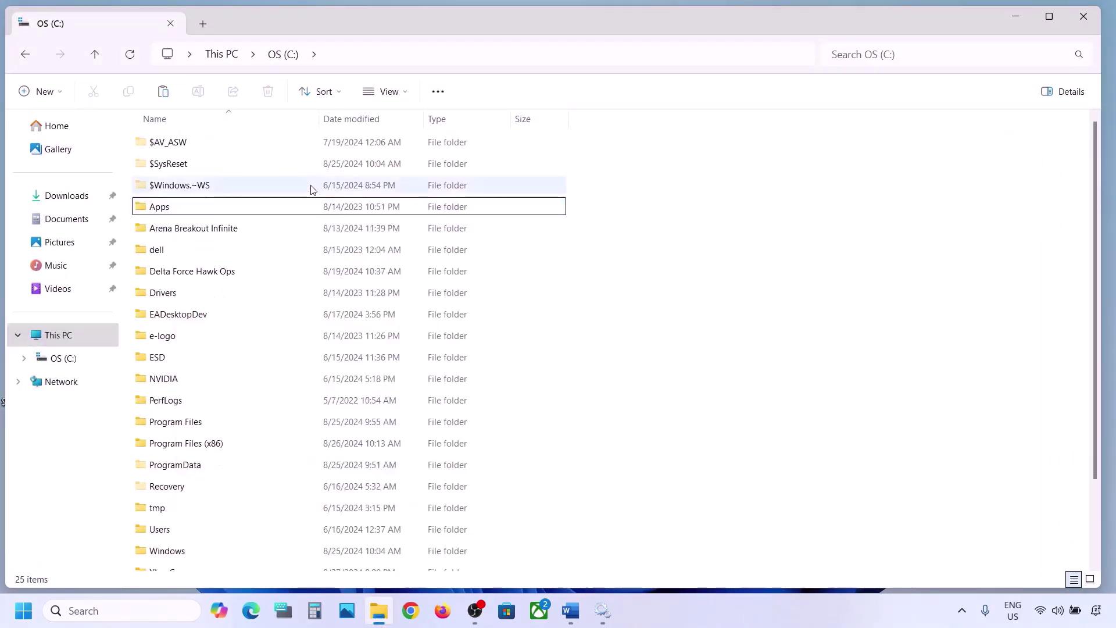
View the Windows Update page in Settings, and minimize Settings and File Explorer to show the desktop.
key("super+i")
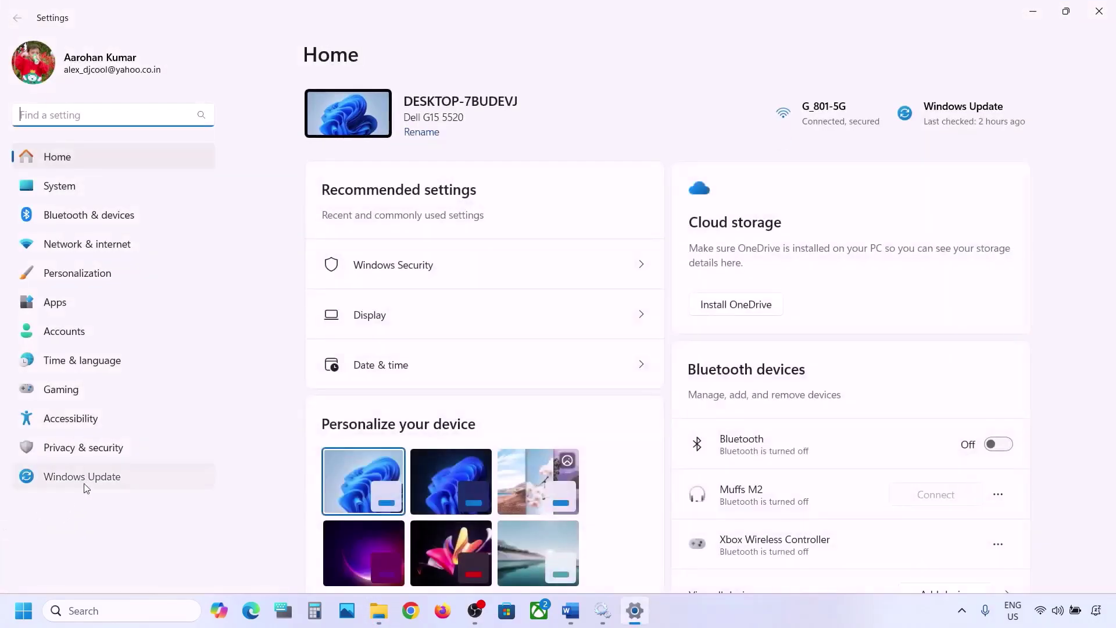
left_click(82, 482)
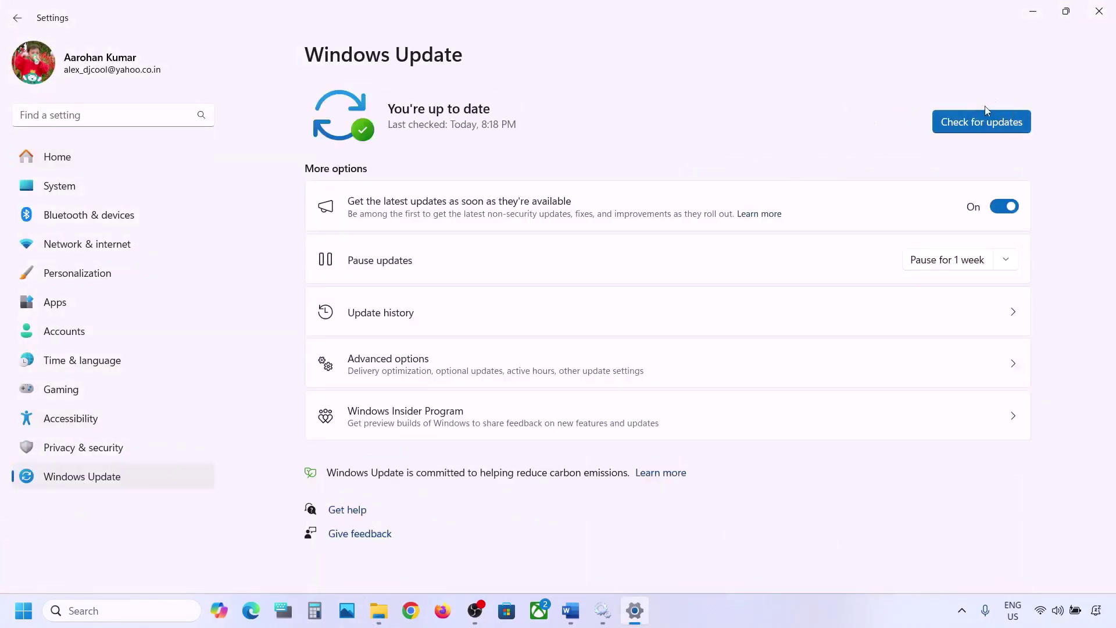
left_click(1044, 9)
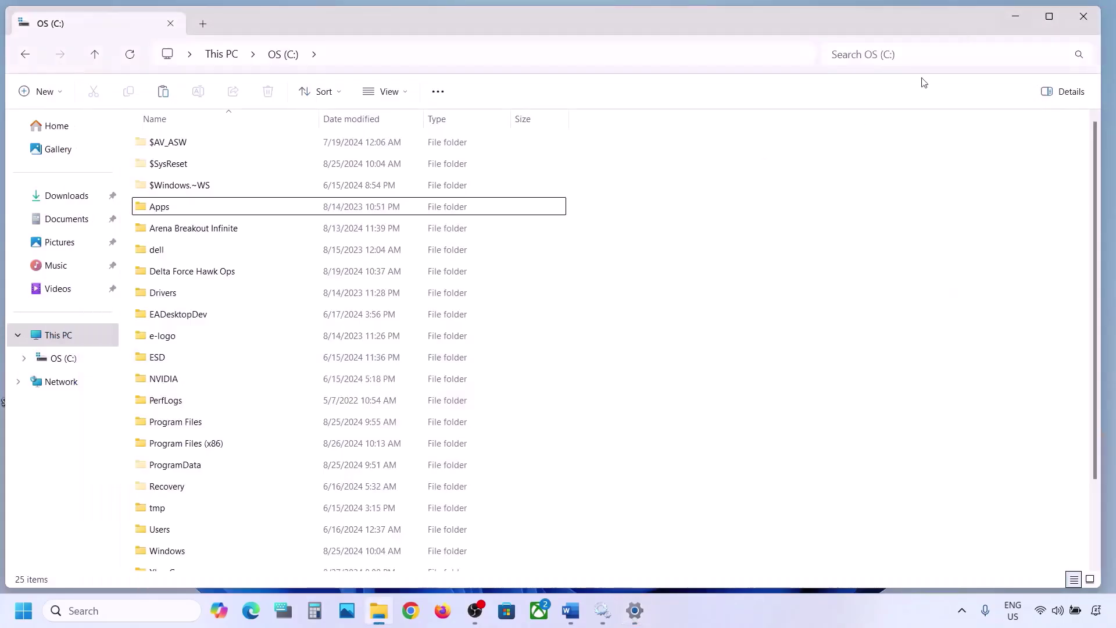
left_click(1016, 19)
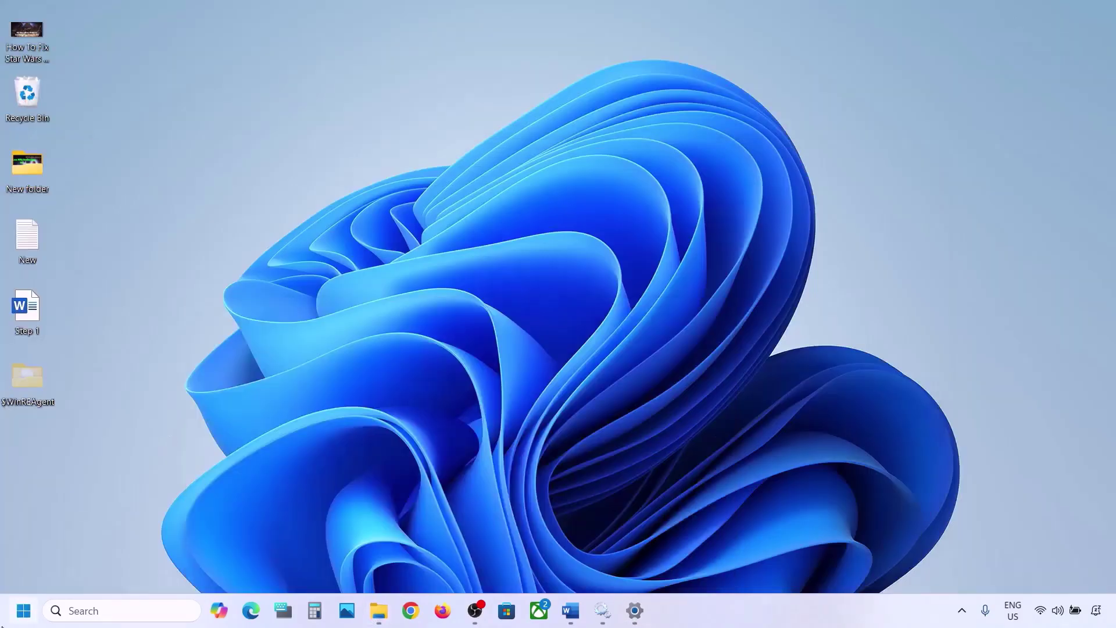
Look at the computer's power options for Restart, and dismiss them without restarting.
left_click(24, 611)
left_click(421, 562)
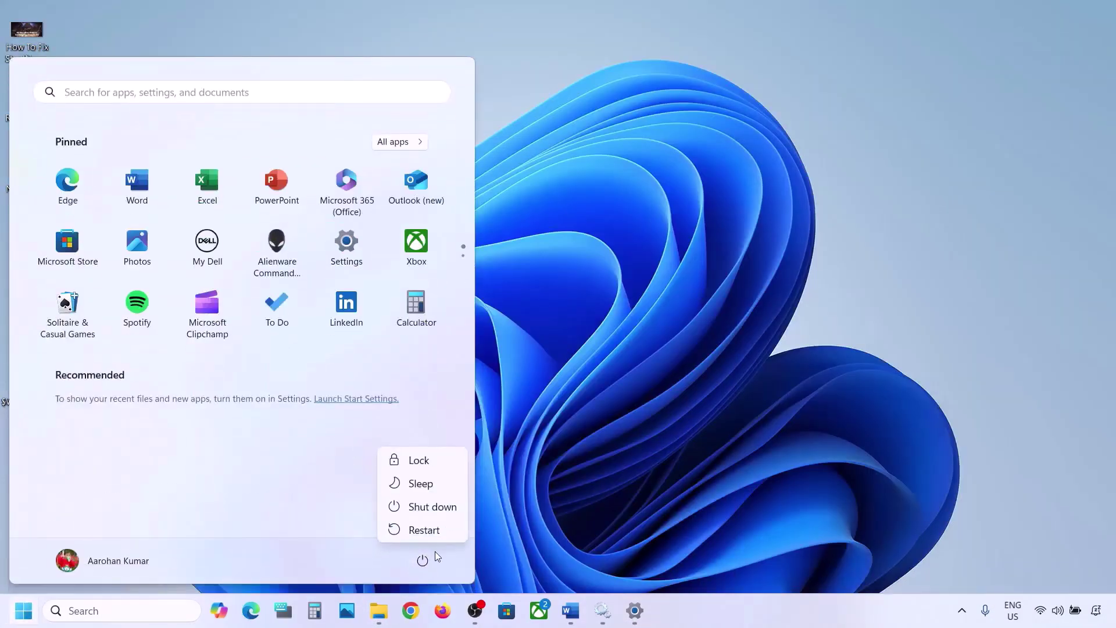
left_click(612, 427)
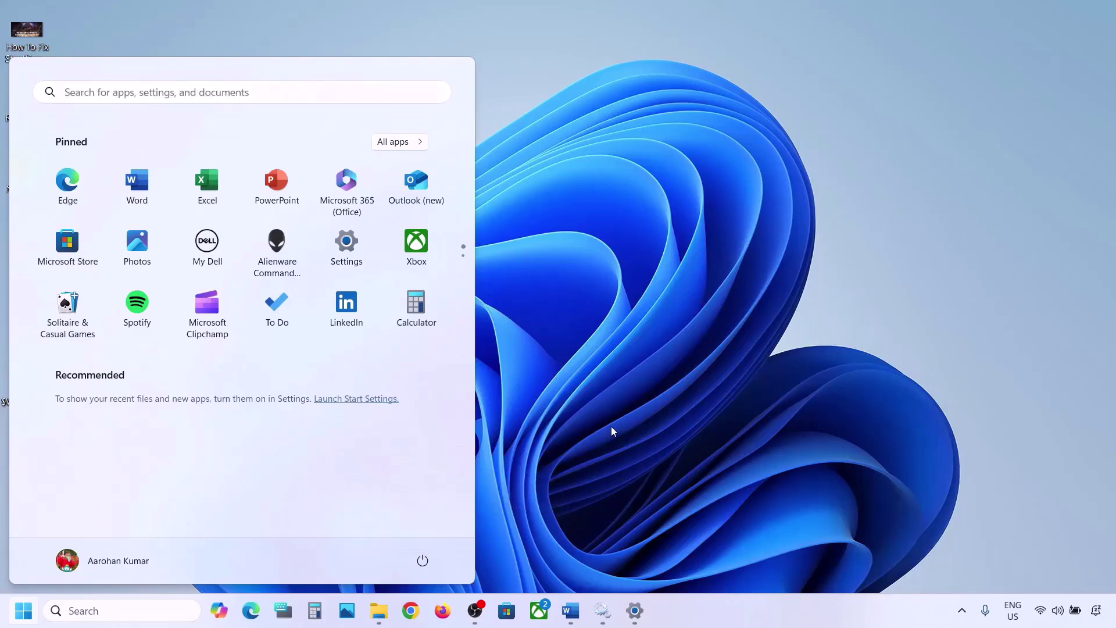
left_click(611, 427)
Move the $WinREAgent folder from the desktop back to the C: drive, and minimize File Explorer.
right_click(26, 374)
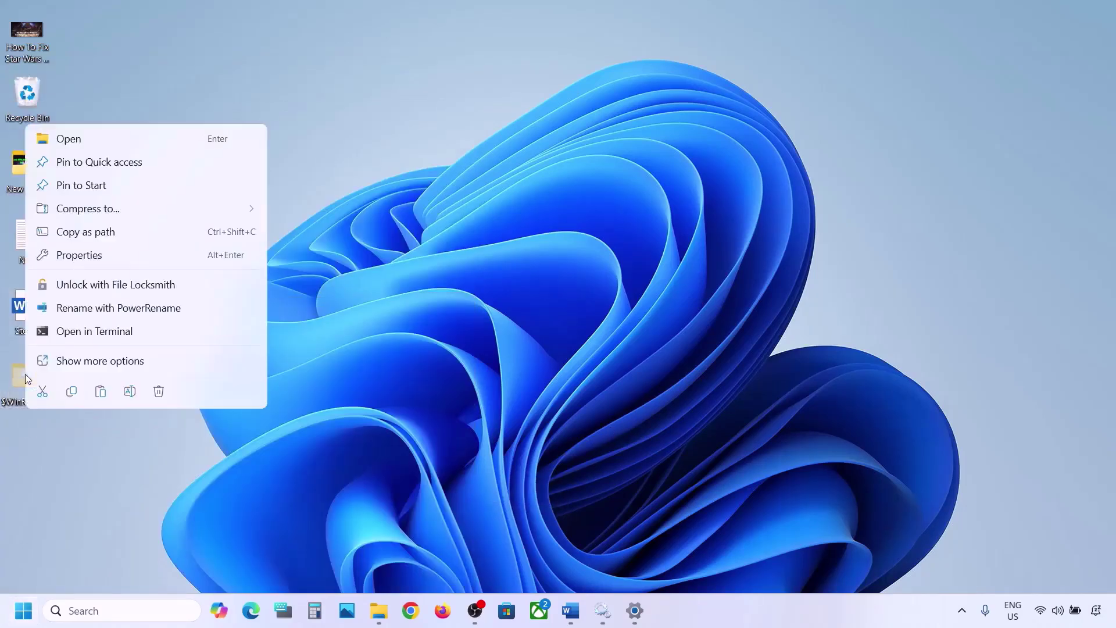
left_click(46, 389)
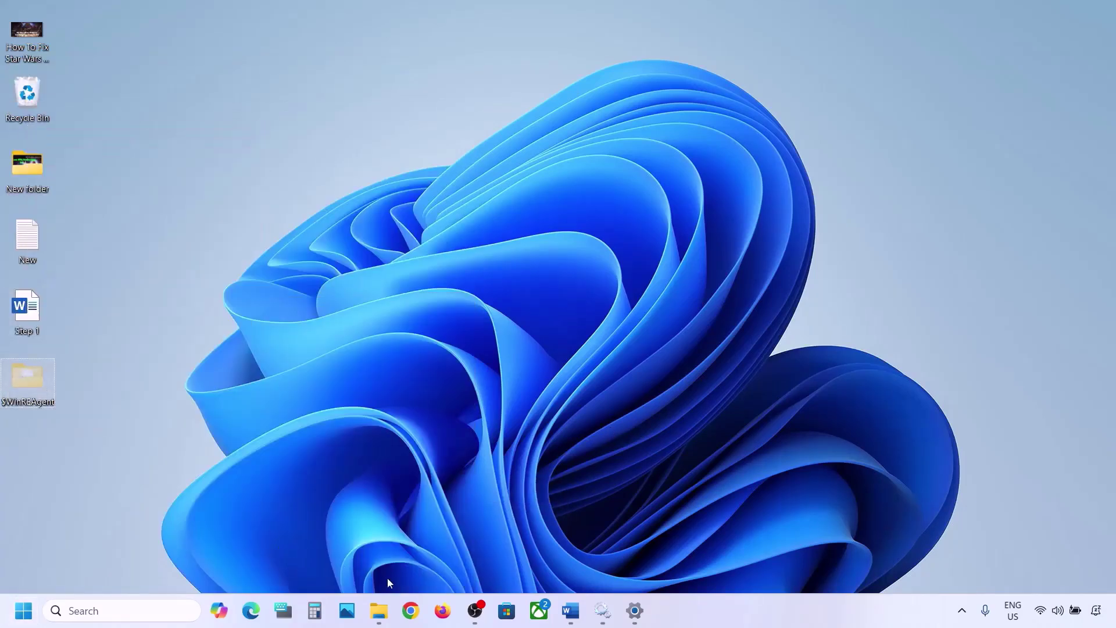
left_click(378, 610)
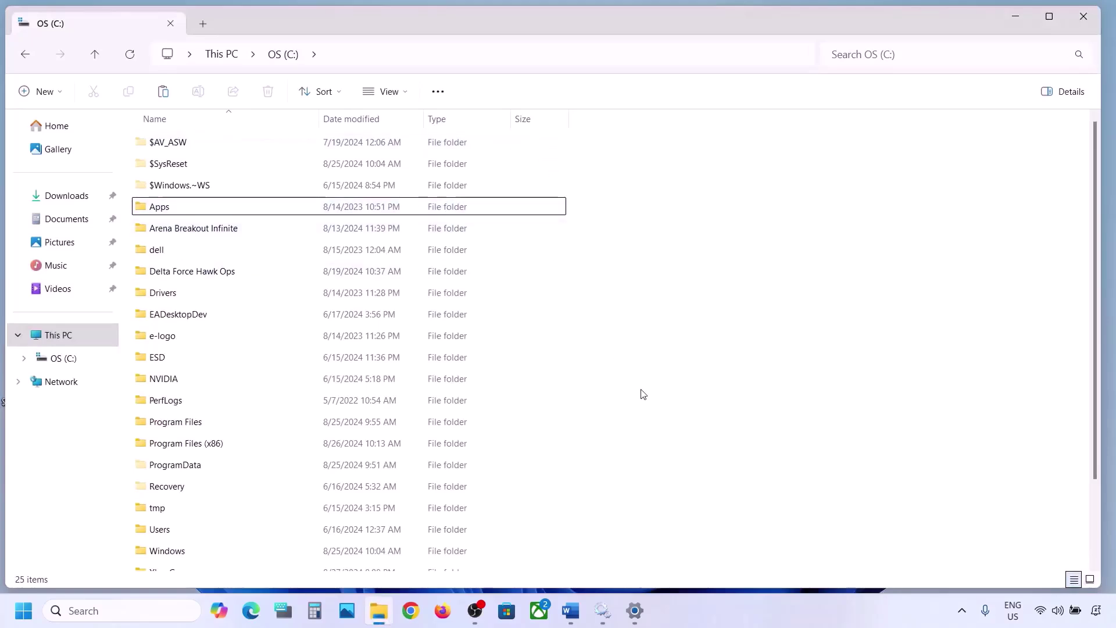
key("ctrl+v")
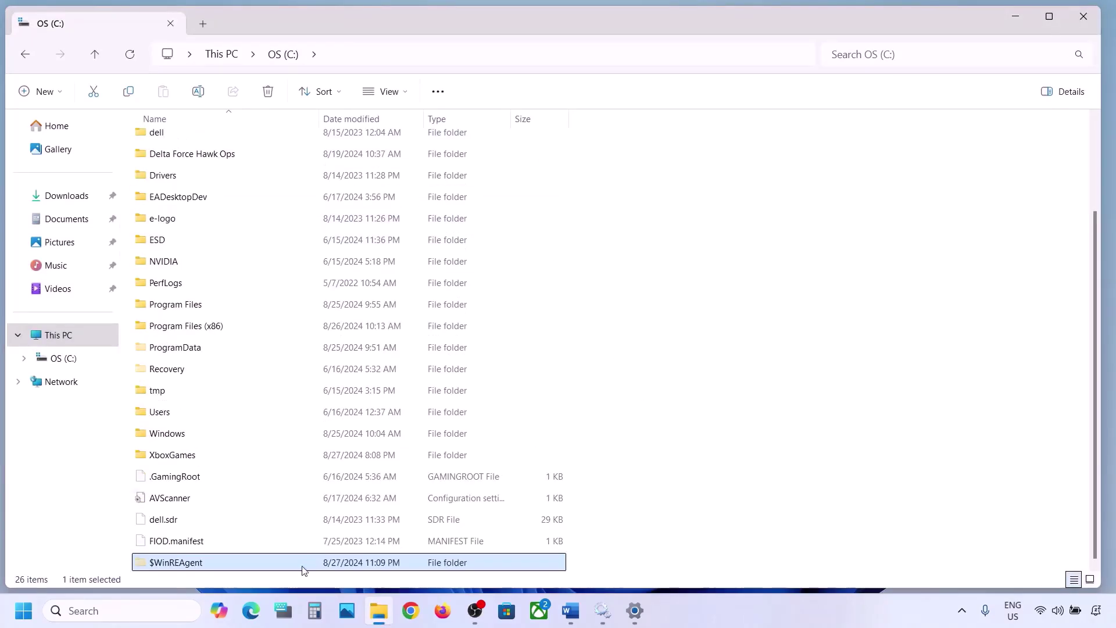
left_click(1002, 24)
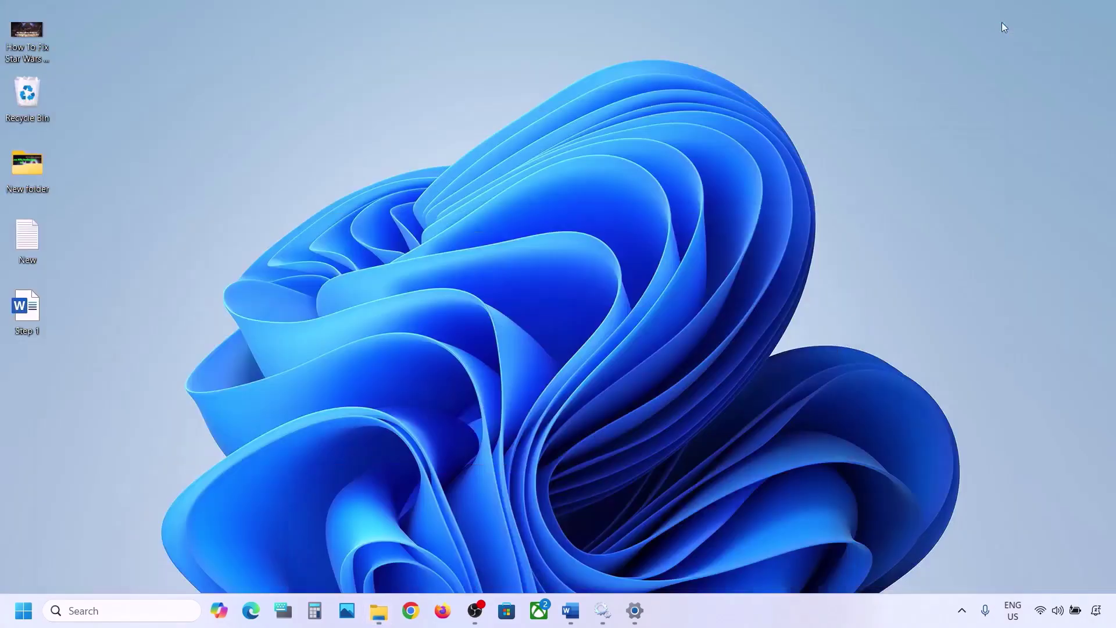
Highlight "Run Update Troubleshooter" in step 3 of the Word notes.
left_click(570, 611)
scroll(355, 341, "down", 3)
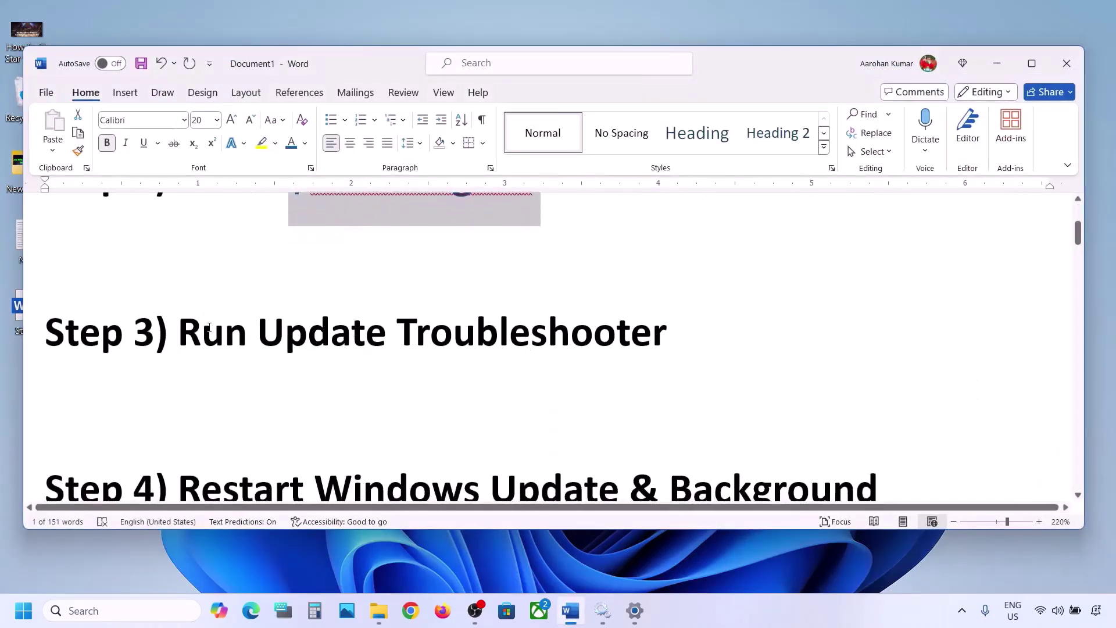
left_click_drag(205, 327, 669, 332)
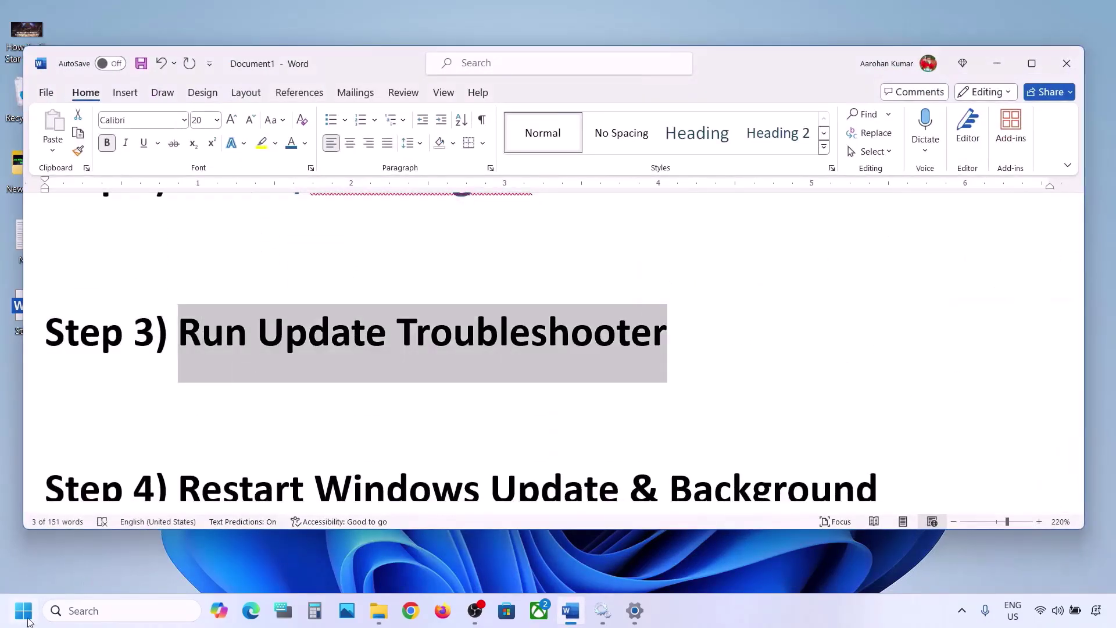
Run the Windows Update troubleshooter from the other troubleshooters in the Settings system section.
left_click(24, 611)
left_click(365, 250)
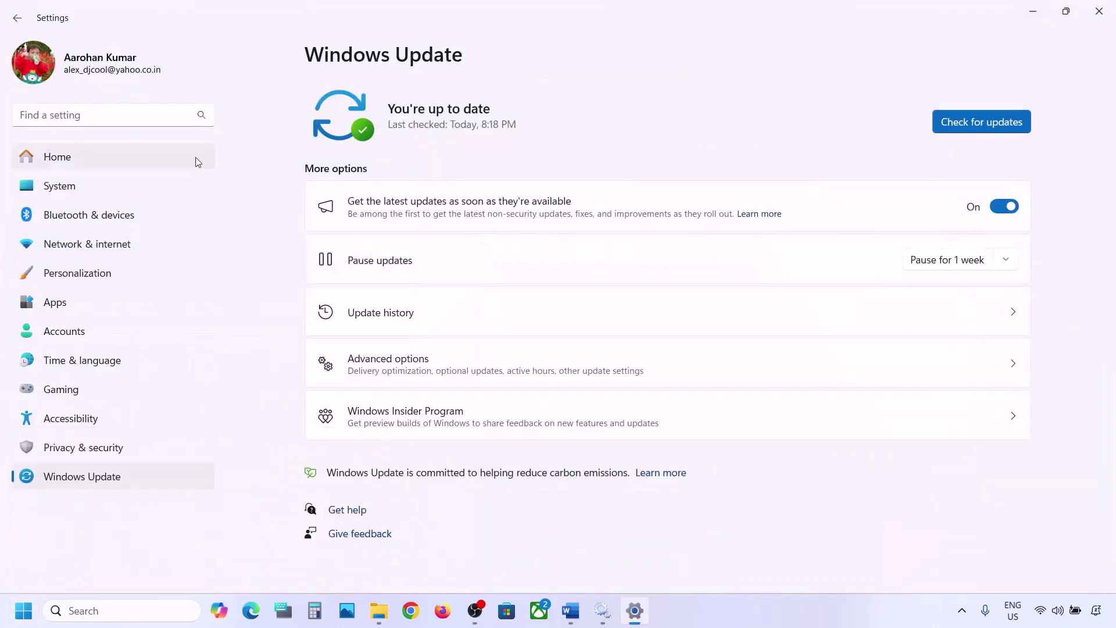
left_click(102, 186)
scroll(418, 281, "down", 5)
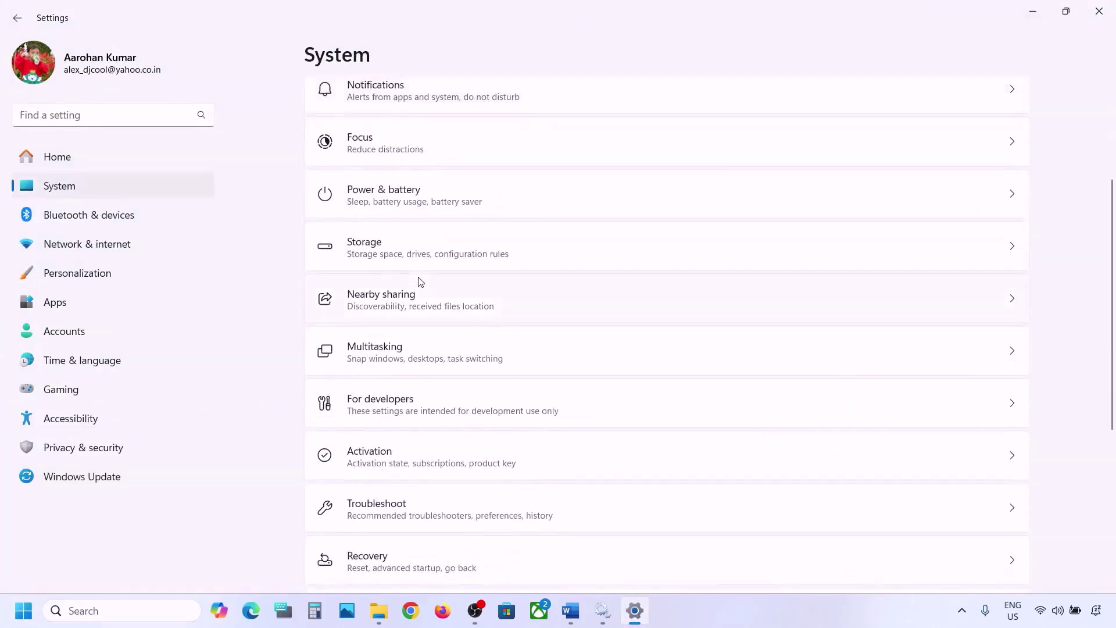
left_click(390, 421)
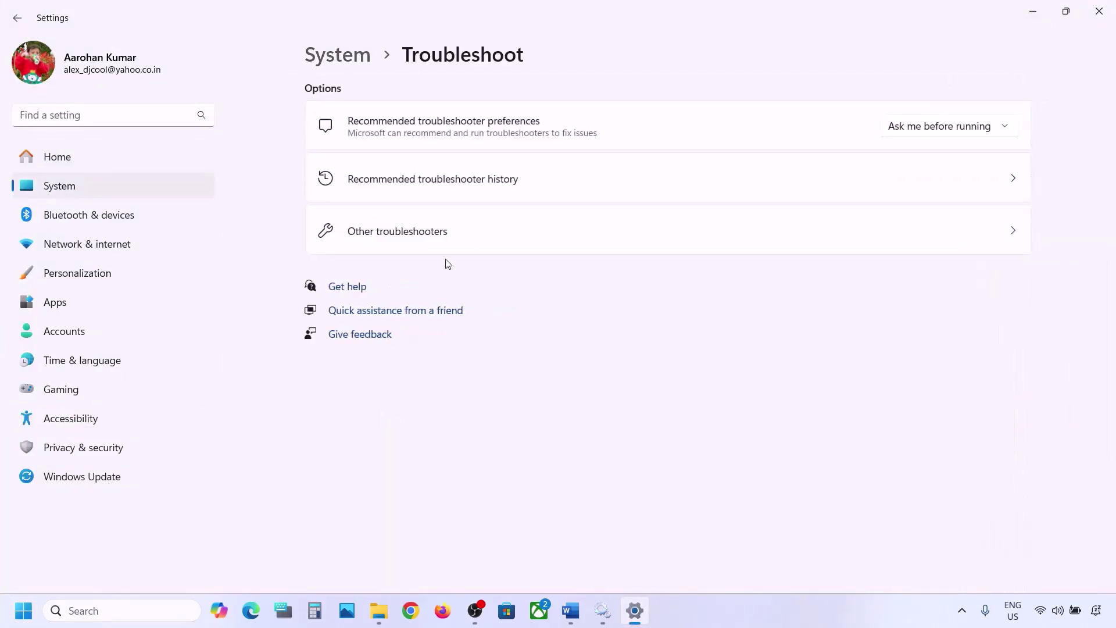
left_click(398, 245)
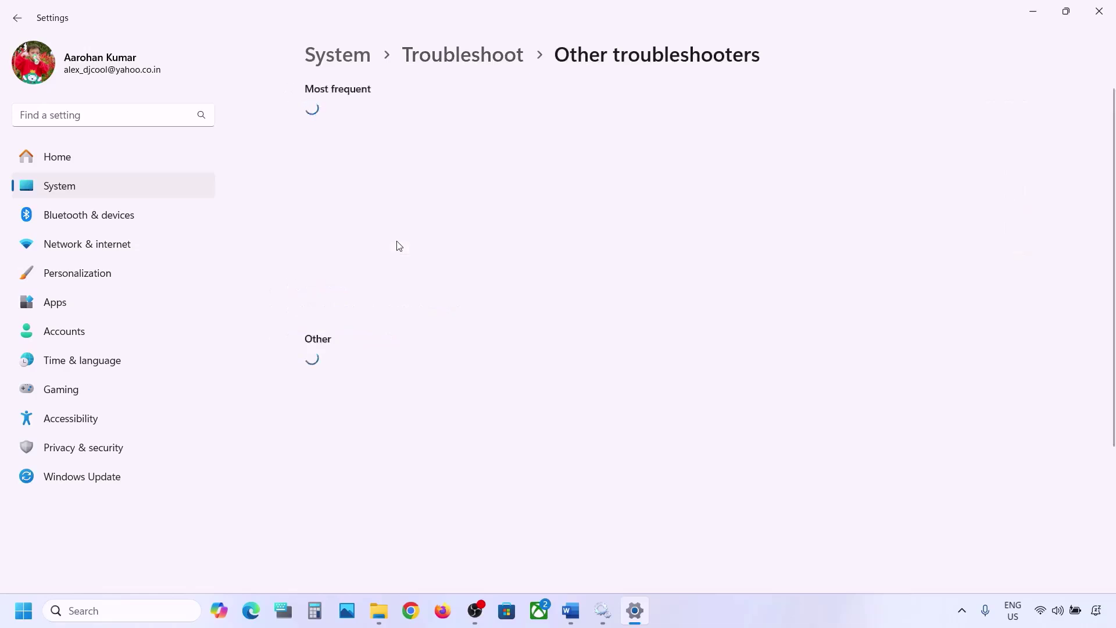
scroll(399, 245, "down", 1)
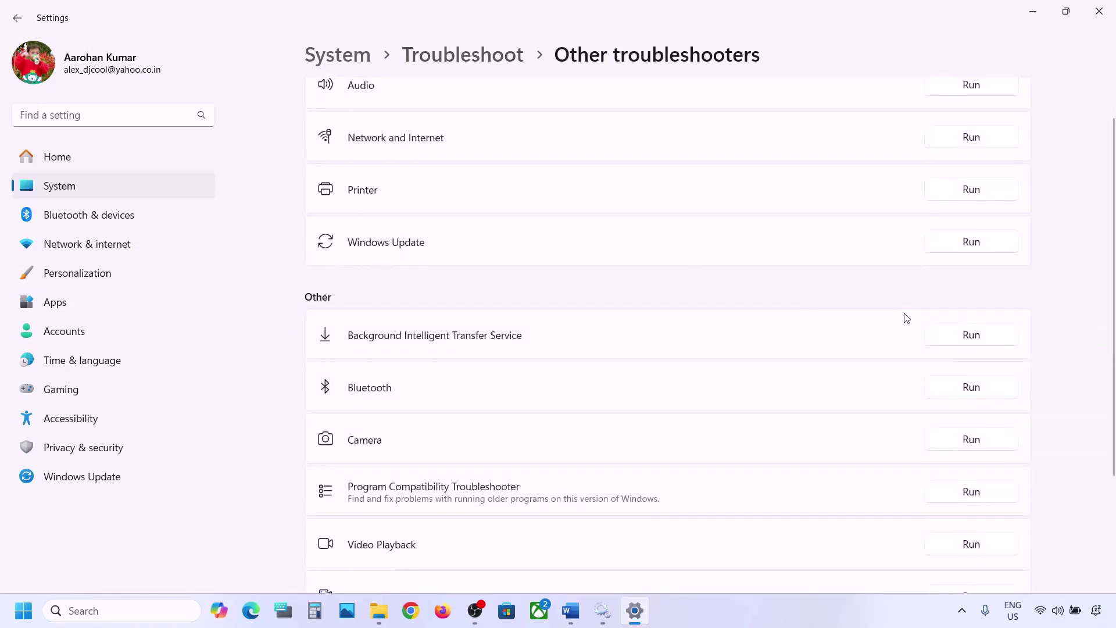
left_click(972, 250)
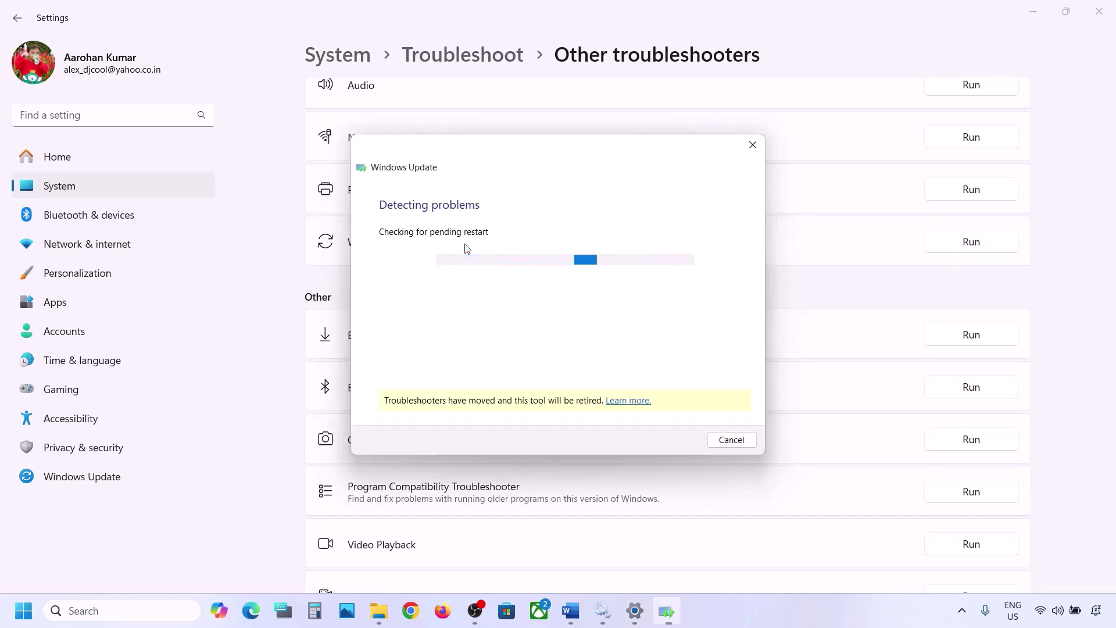
Highlight "Restart Windows Update & Background intelligent transfer service" in step 4 of the Word notes.
left_click(571, 610)
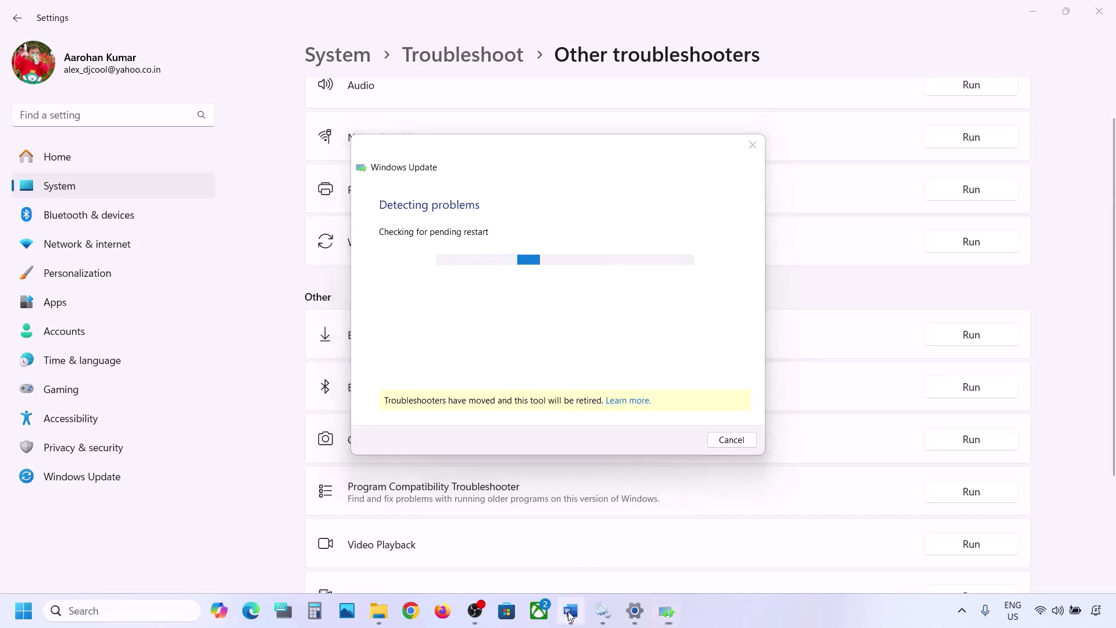
scroll(399, 376, "down", 3)
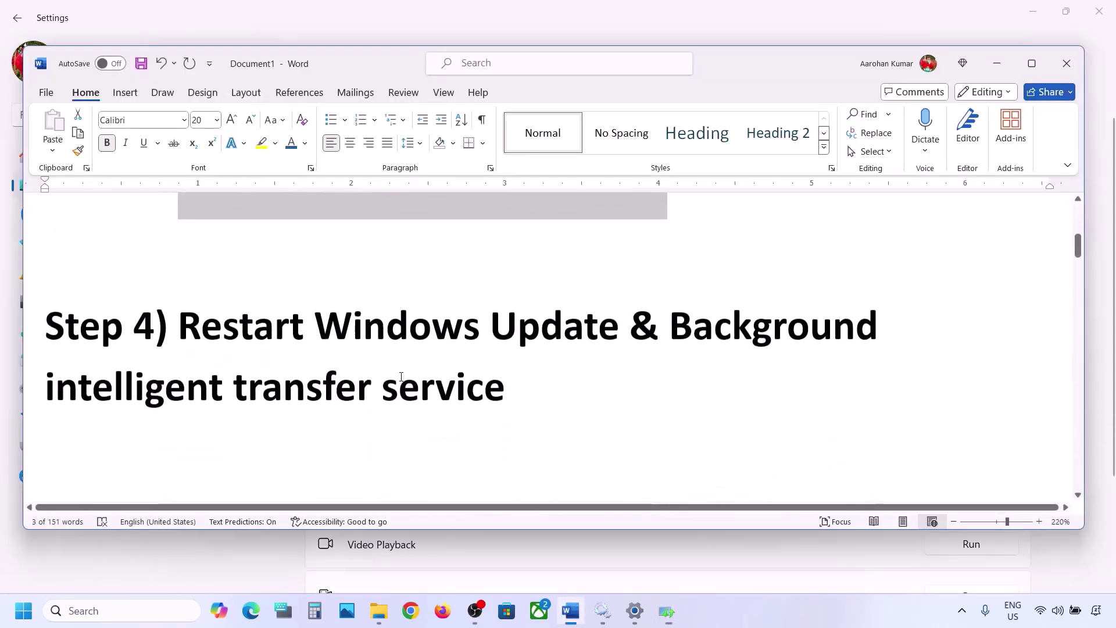
left_click_drag(184, 326, 506, 387)
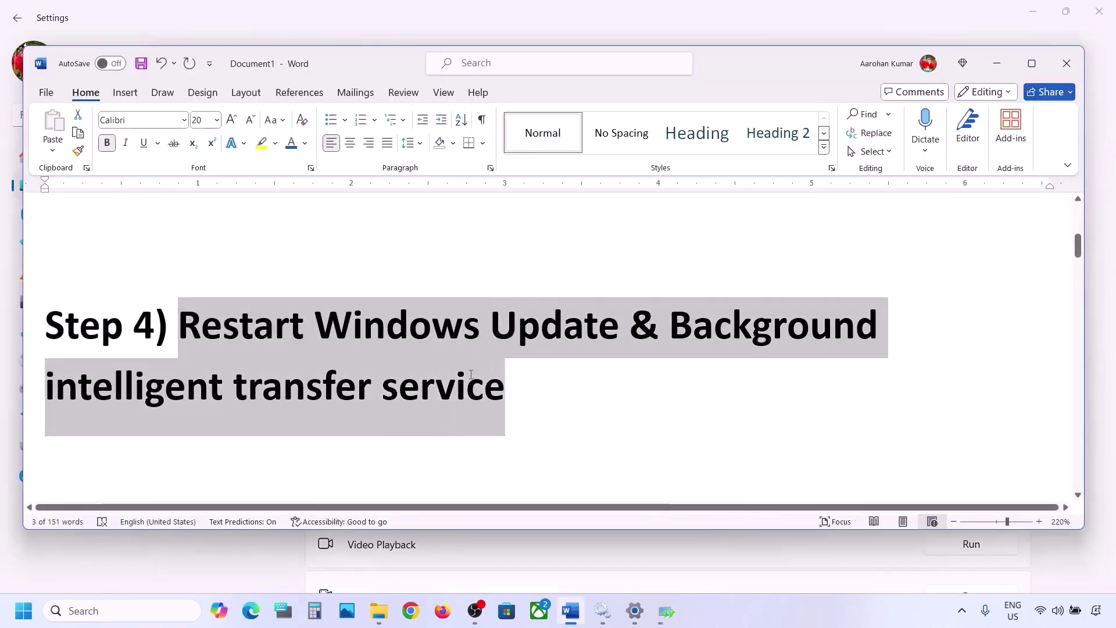
Search Windows for "services" and open the Services console.
left_click(98, 609)
type("serv")
type("ices")
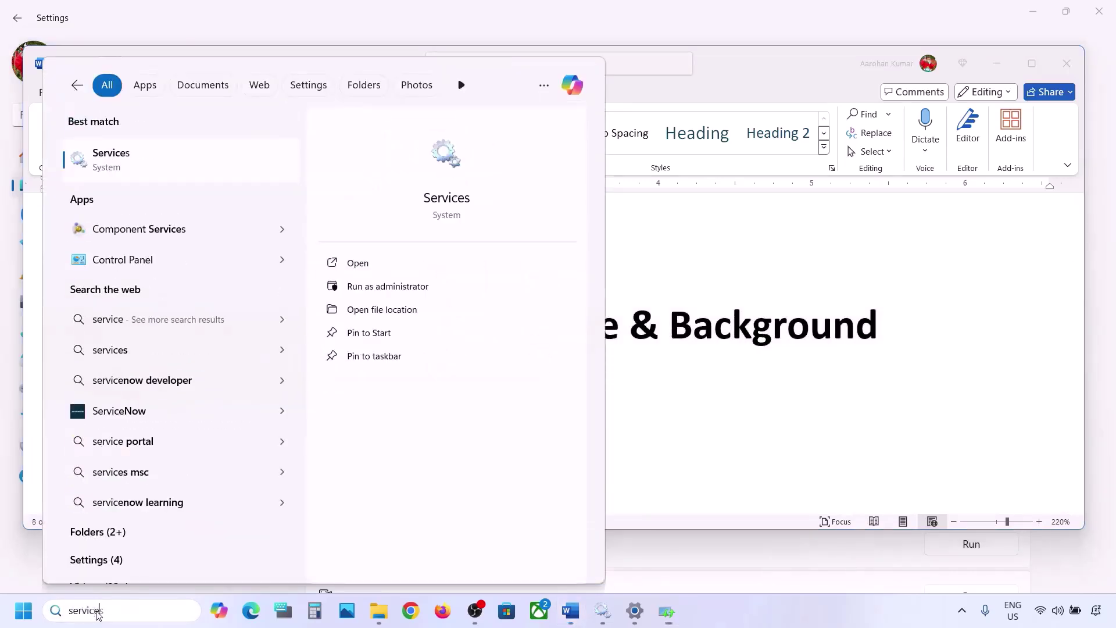
key("Return")
Set the Windows Update service's startup type to Automatic and restart the service.
left_click(323, 333)
key("w")
scroll(365, 451, "down", 7)
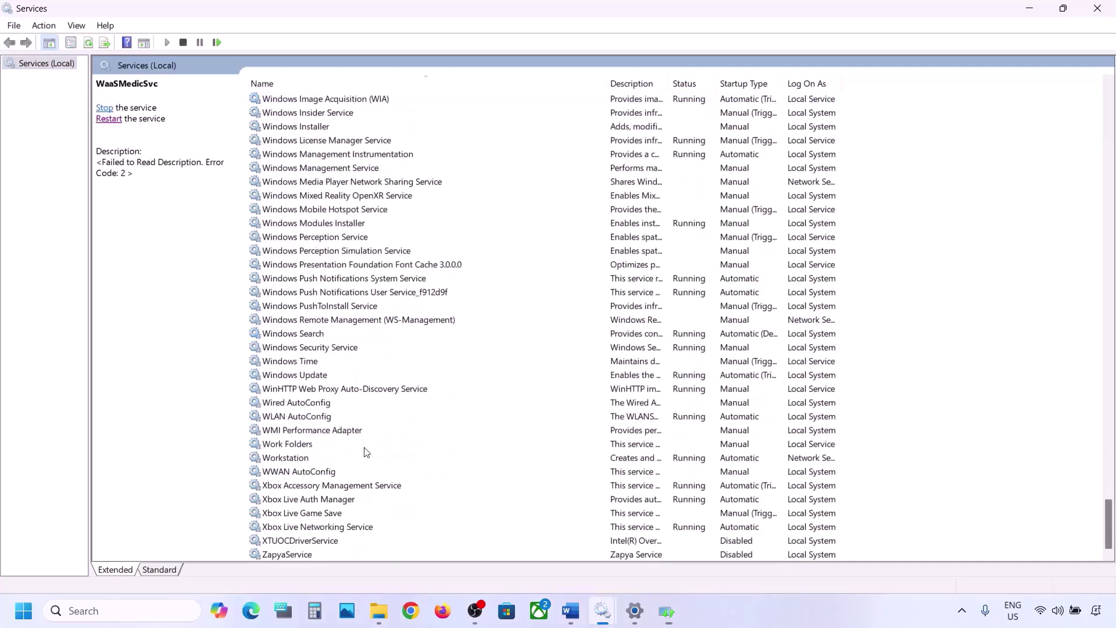
left_click(301, 375)
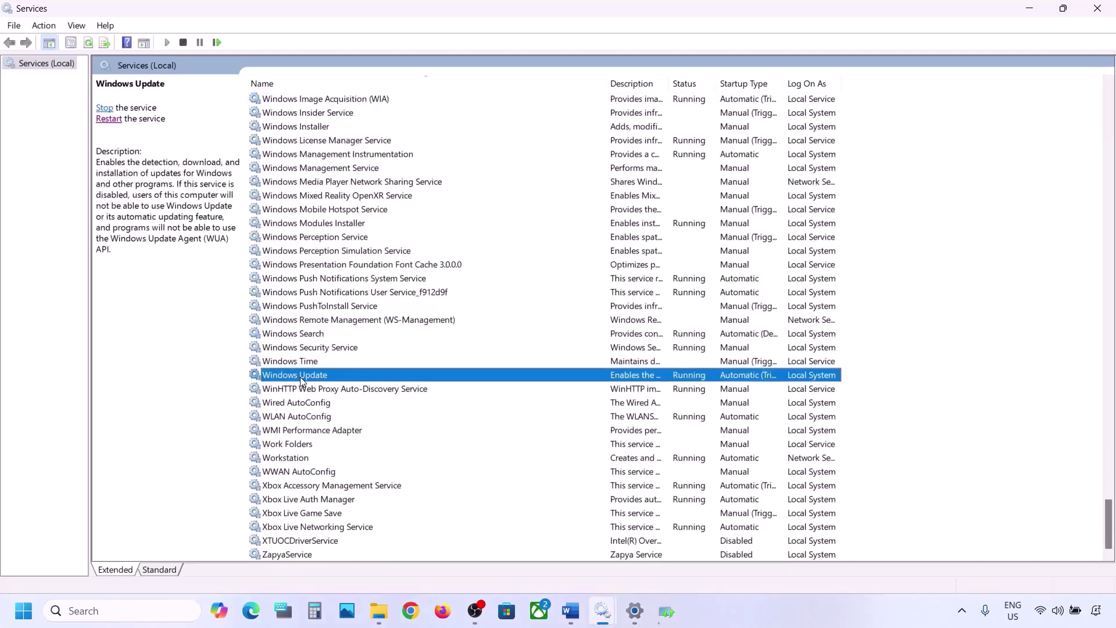
double_click(366, 377)
left_click(555, 287)
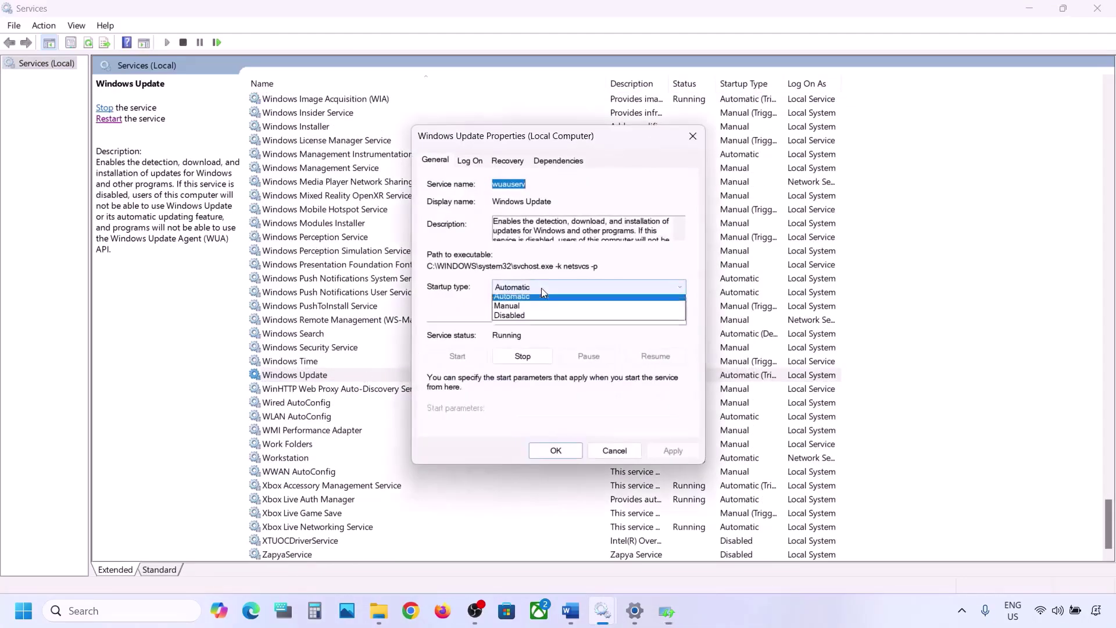
left_click(534, 313)
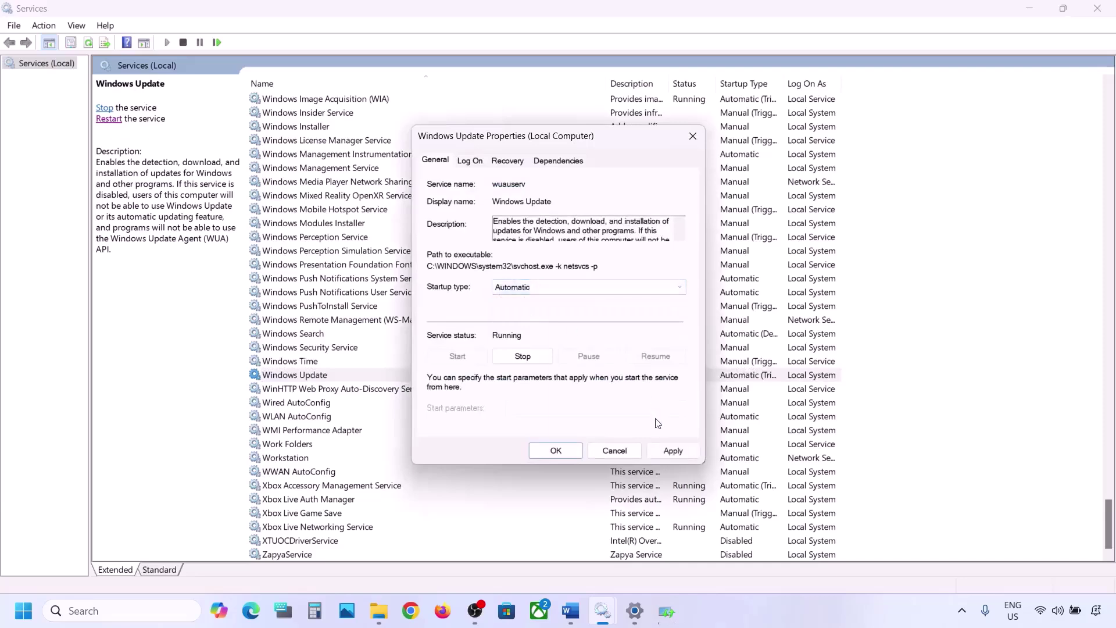
left_click(663, 450)
left_click(555, 450)
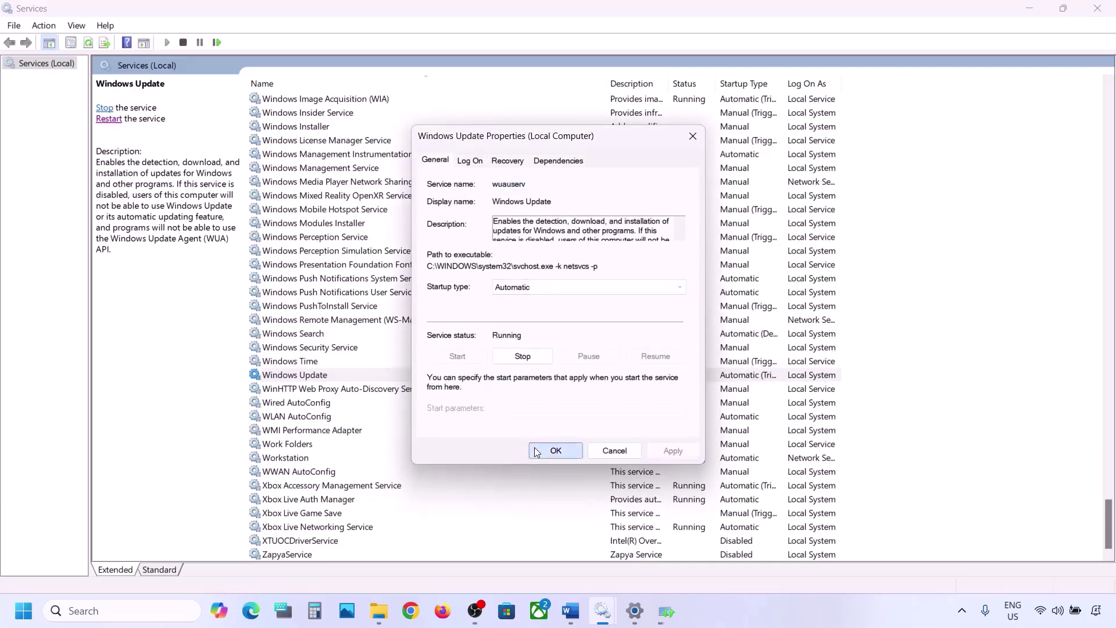
right_click(303, 378)
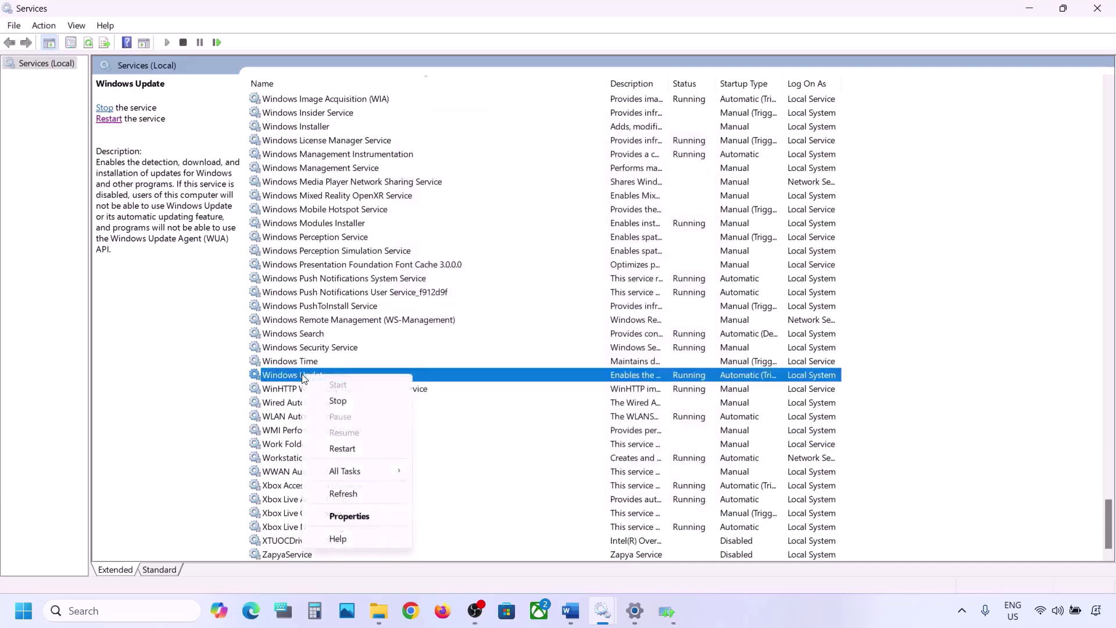
left_click(352, 447)
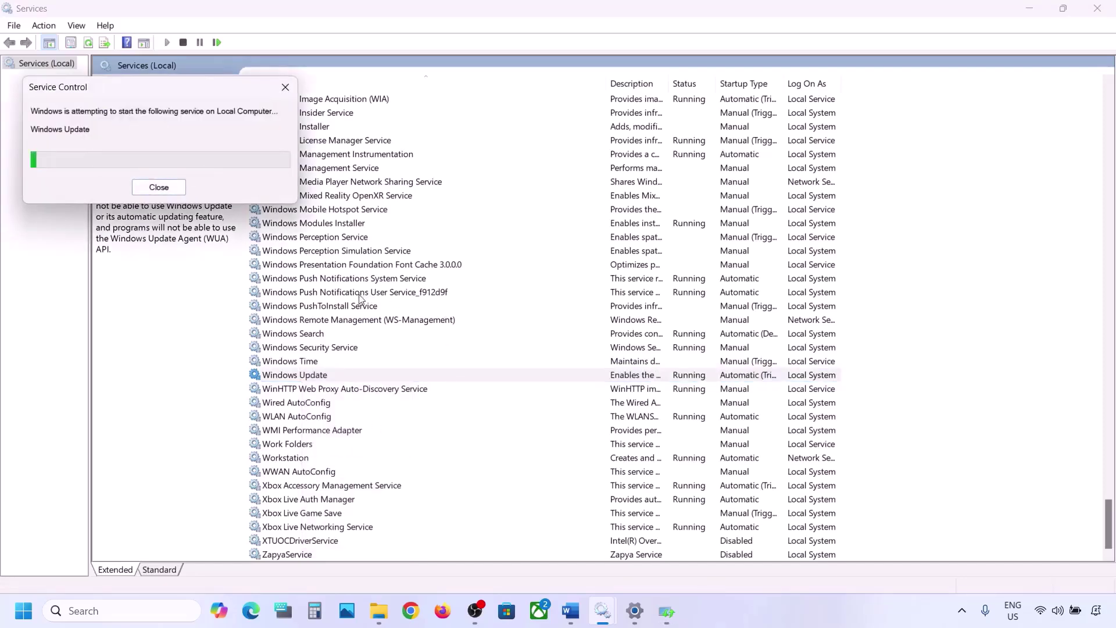
Set the Background Intelligent Transfer Service's startup type to Automatic and apply the change.
left_click(328, 294)
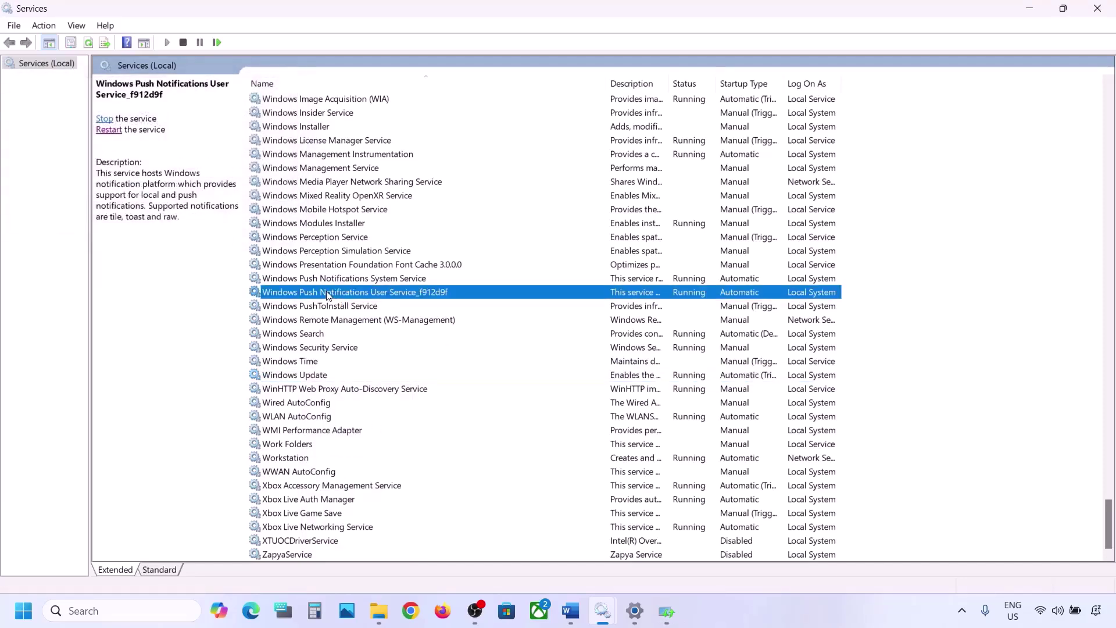
key("b")
scroll(336, 235, "up", 3)
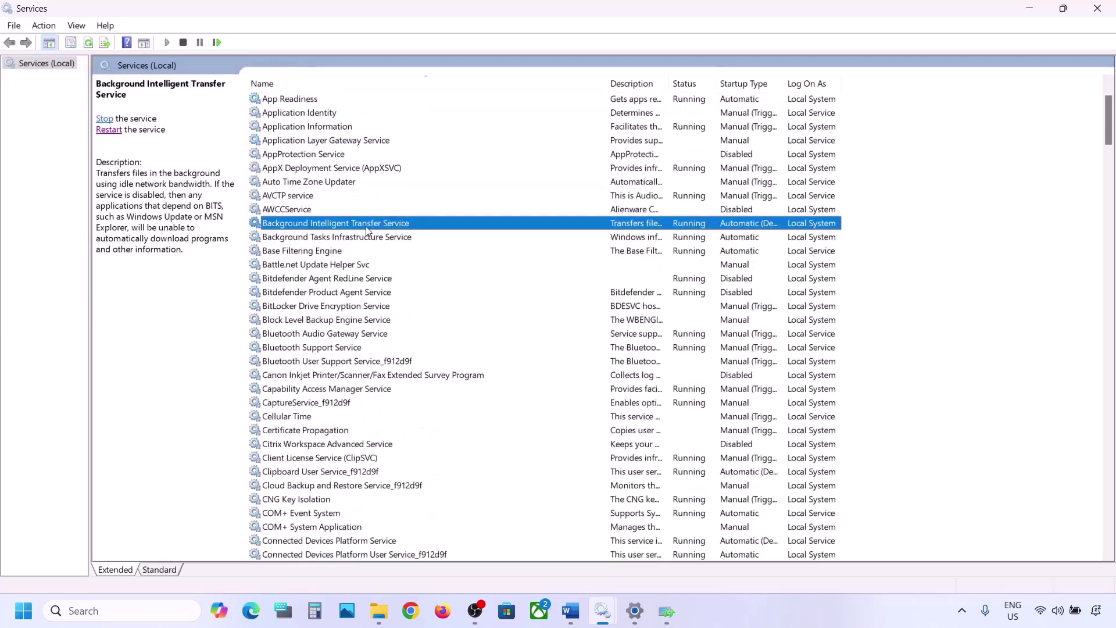
double_click(367, 227)
left_click(521, 289)
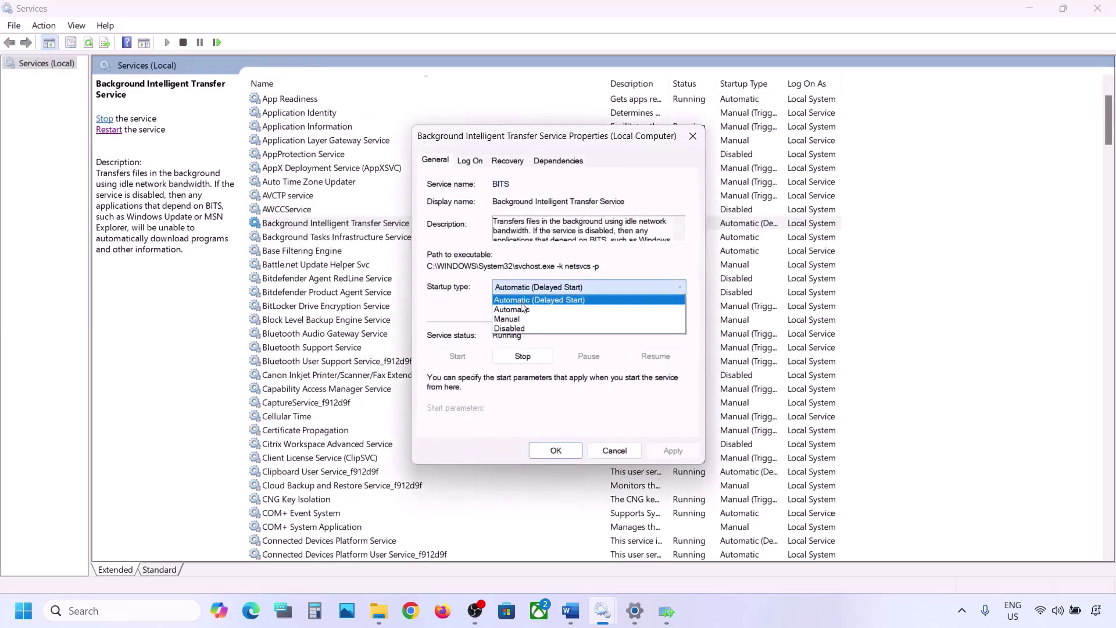
left_click(512, 309)
left_click(672, 450)
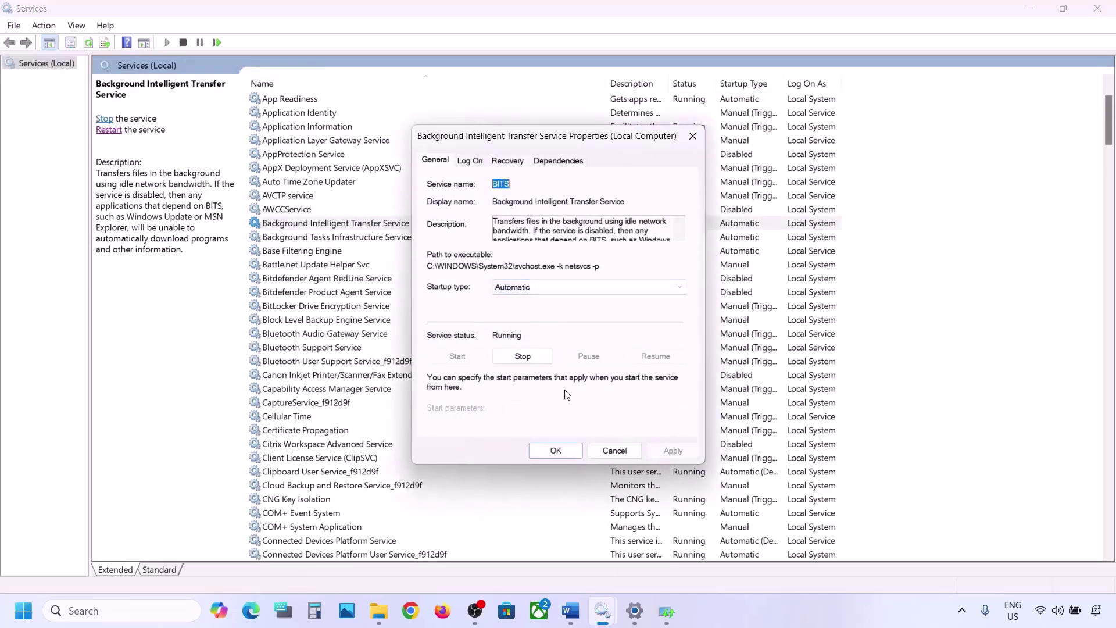
left_click(558, 453)
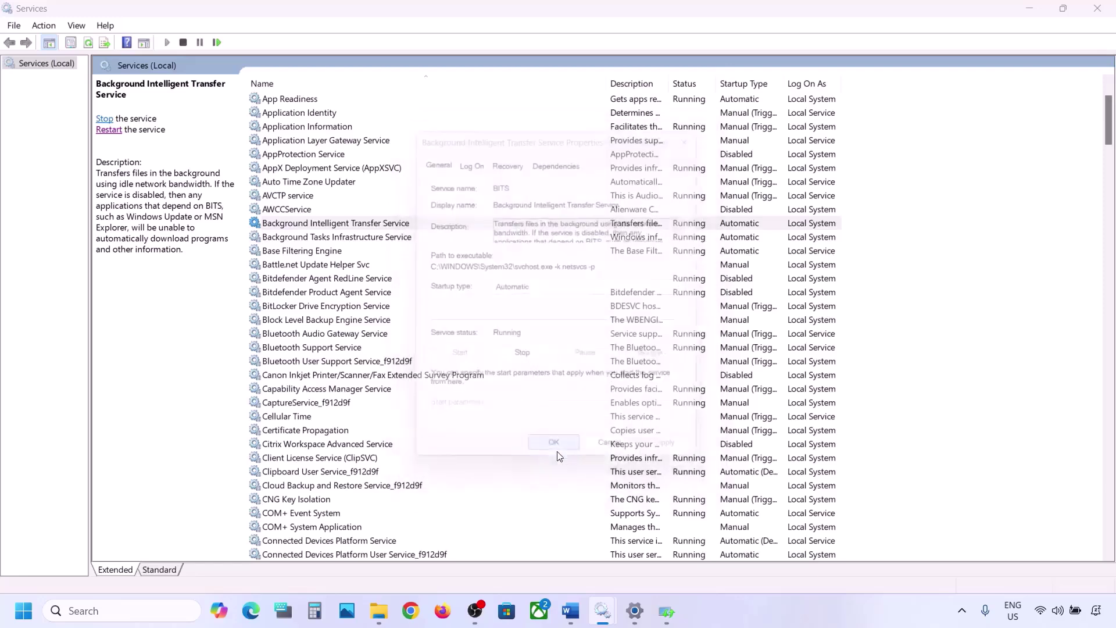
Restart the Background Intelligent Transfer Service in the Services console.
right_click(343, 228)
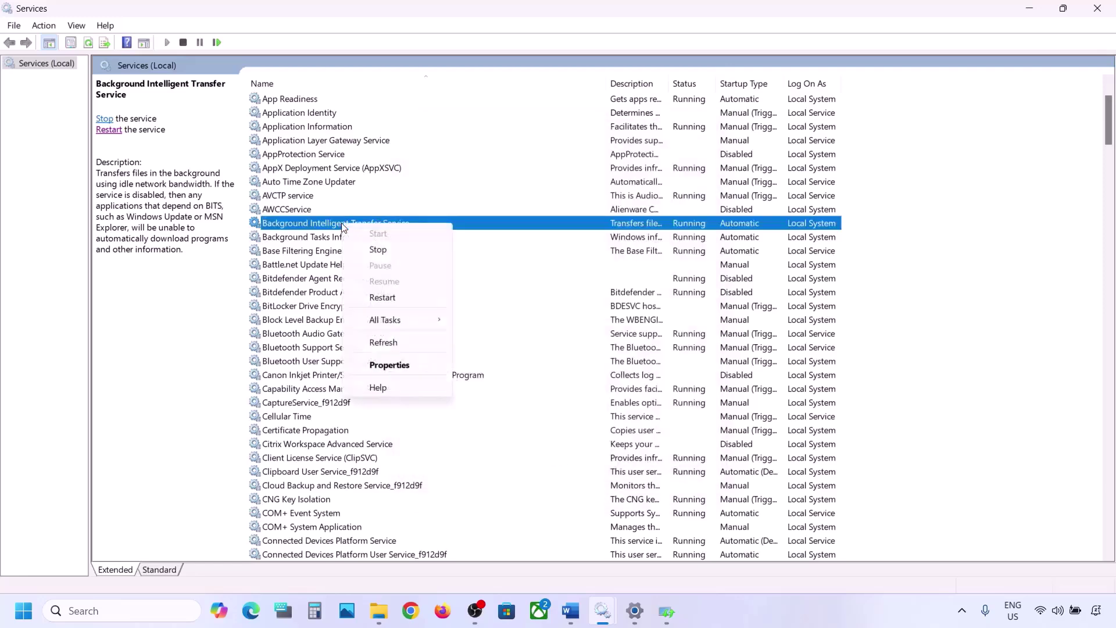
left_click(383, 298)
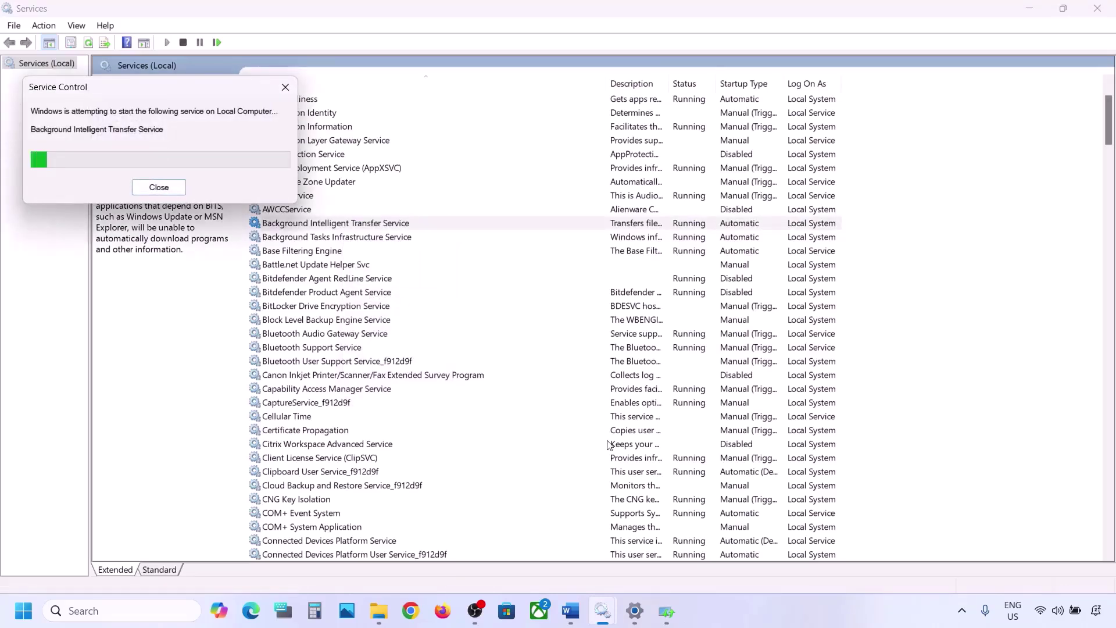
Switch to the Word notes and copy the Windows 11 software-download link under step 5, "Use Windows 11 Installation Assistant".
mouse_move(574, 614)
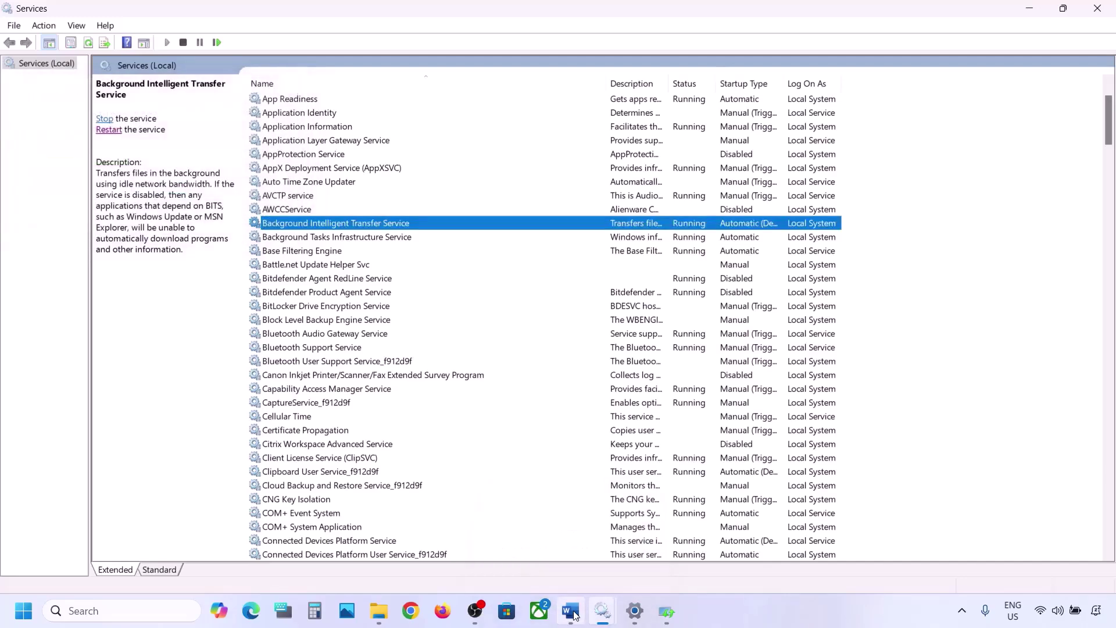
left_click(573, 615)
scroll(536, 418, "down", 5)
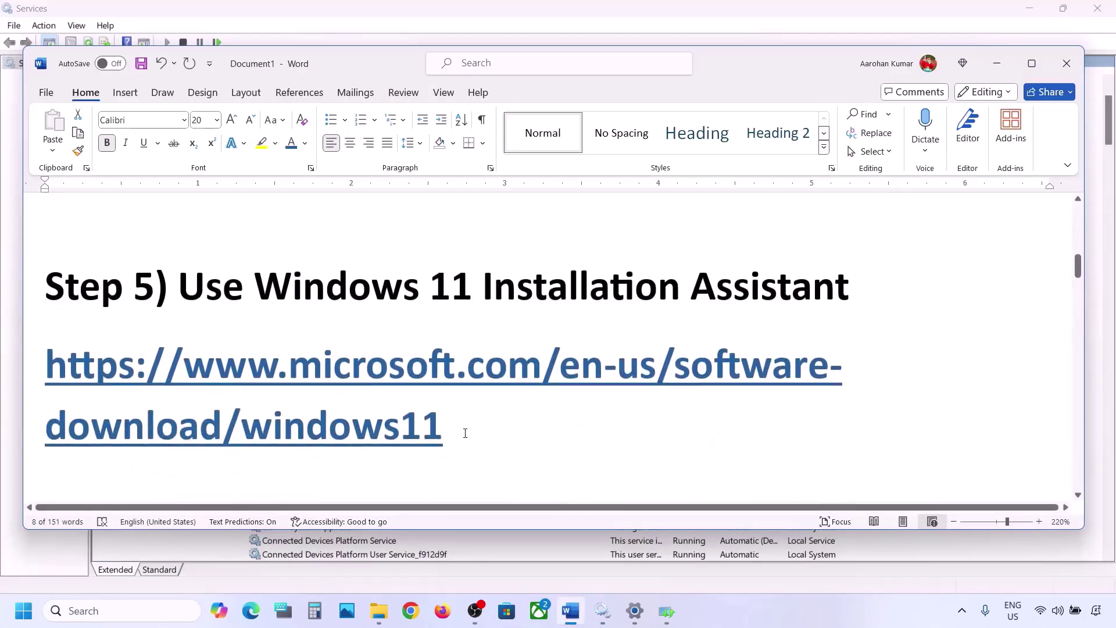
left_click_drag(463, 434, 47, 371)
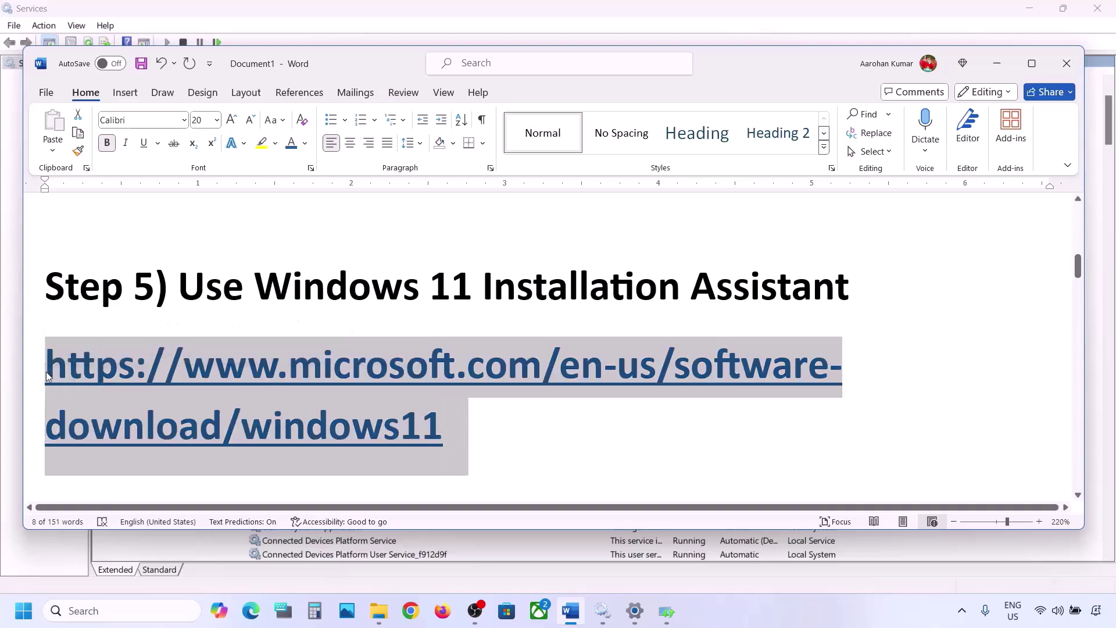
right_click(47, 371)
left_click(129, 275)
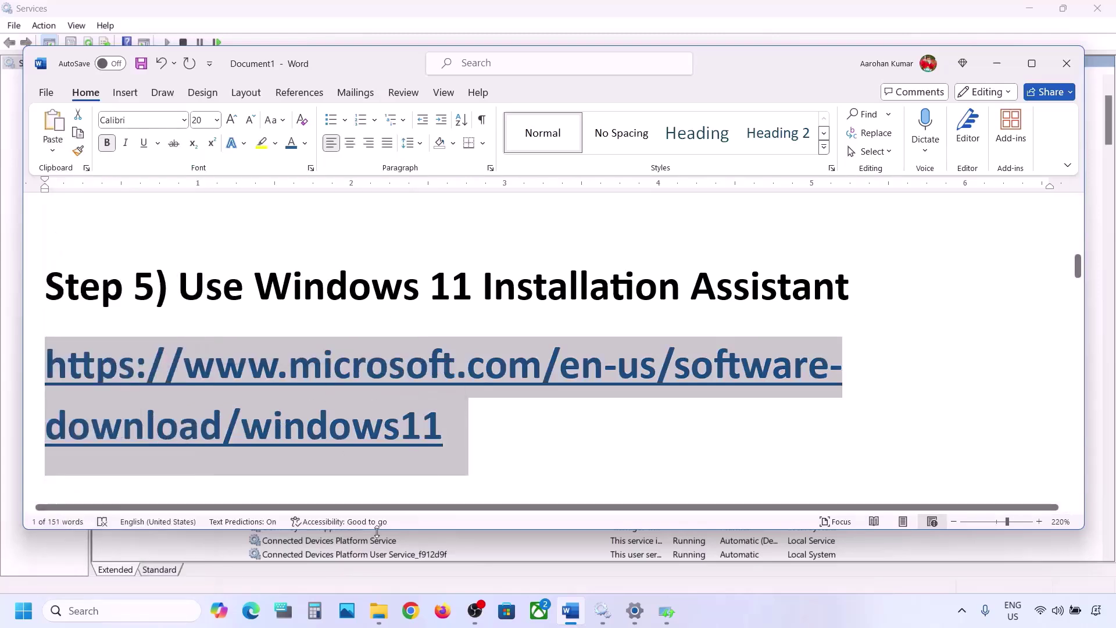
Switch to Chrome and open the copied address microsoft.com/en-us/software-download/windows11.
left_click(410, 607)
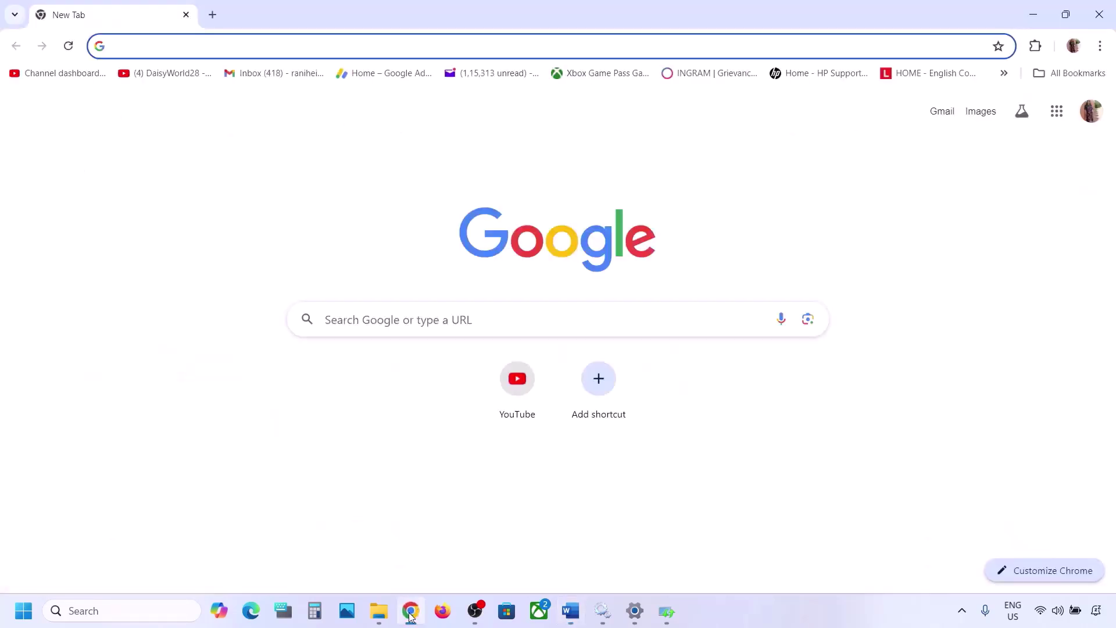
key("ctrl+v")
key("Return")
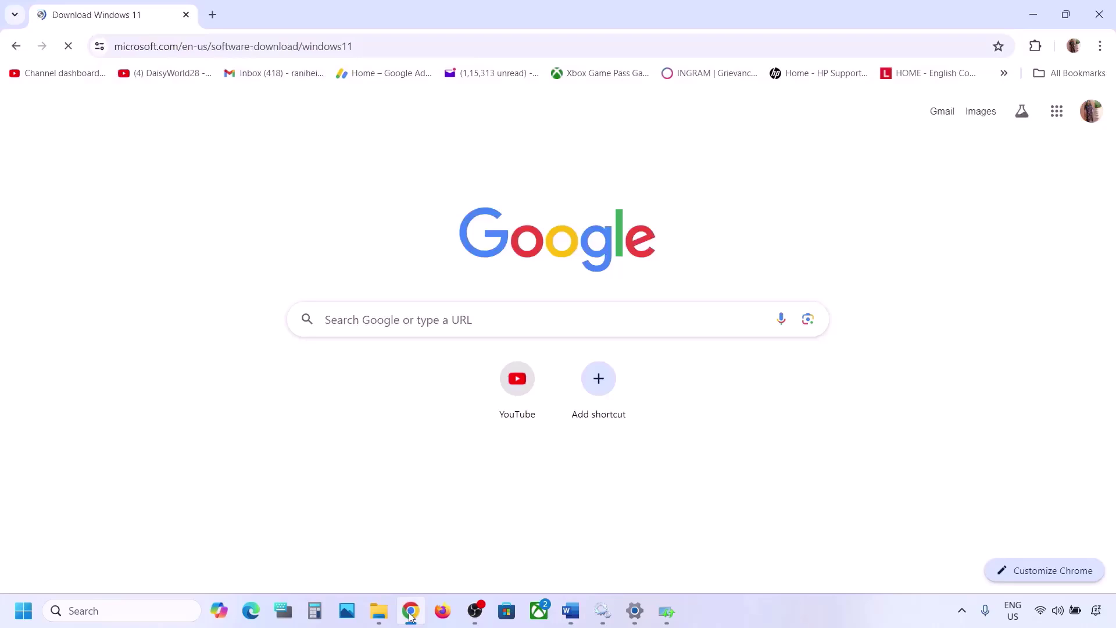
Download the Windows 11 Installation Assistant, run the downloaded file, and minimize its window.
scroll(473, 389, "down", 1)
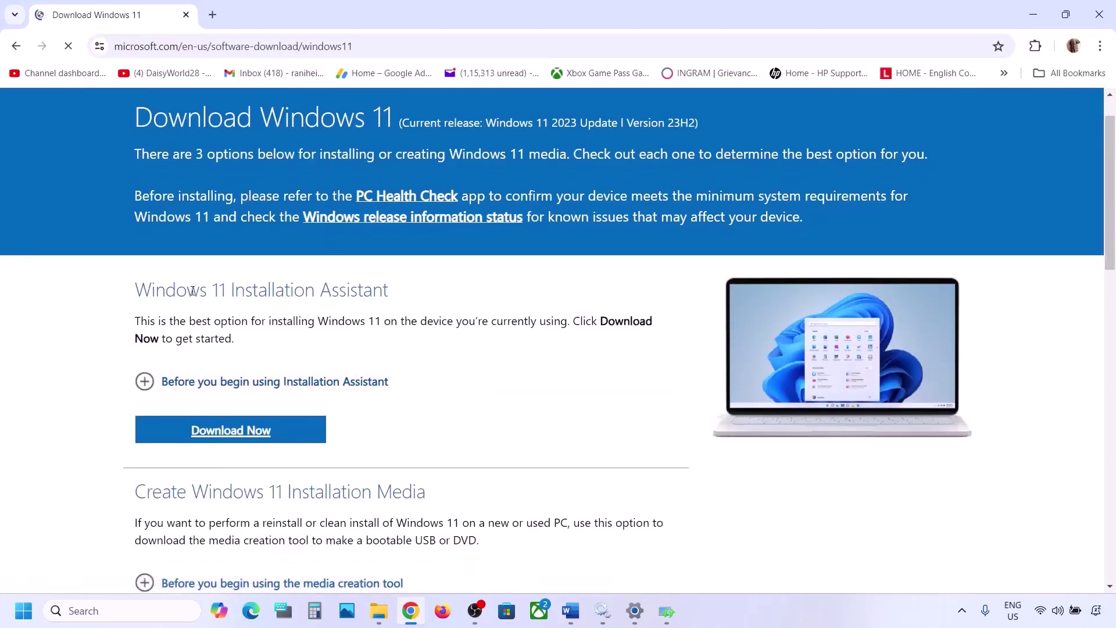
left_click(238, 430)
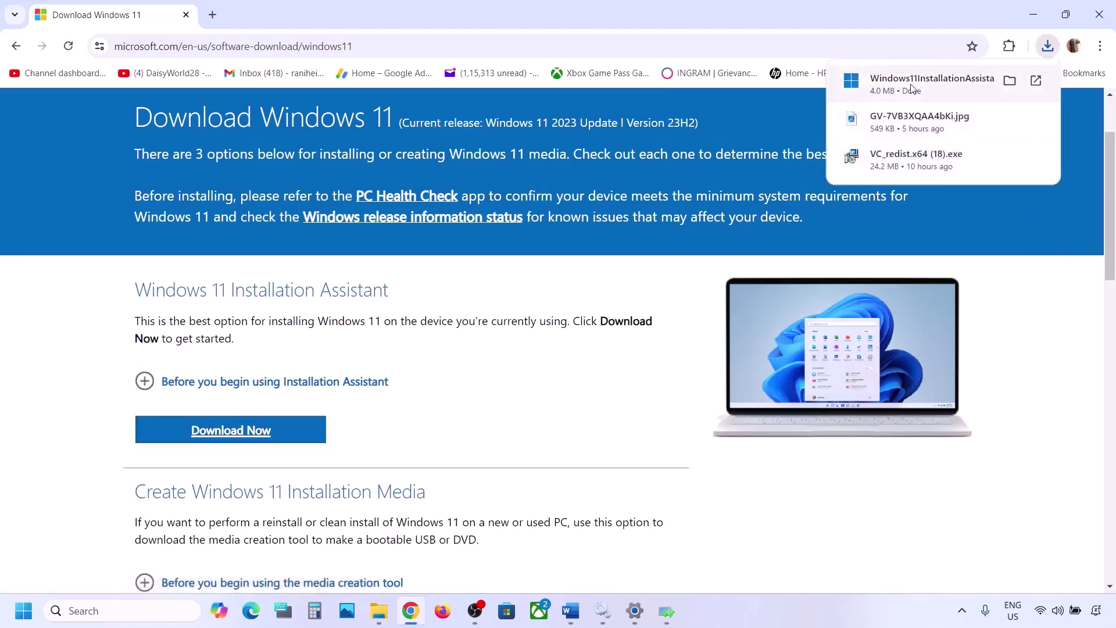
left_click(911, 84)
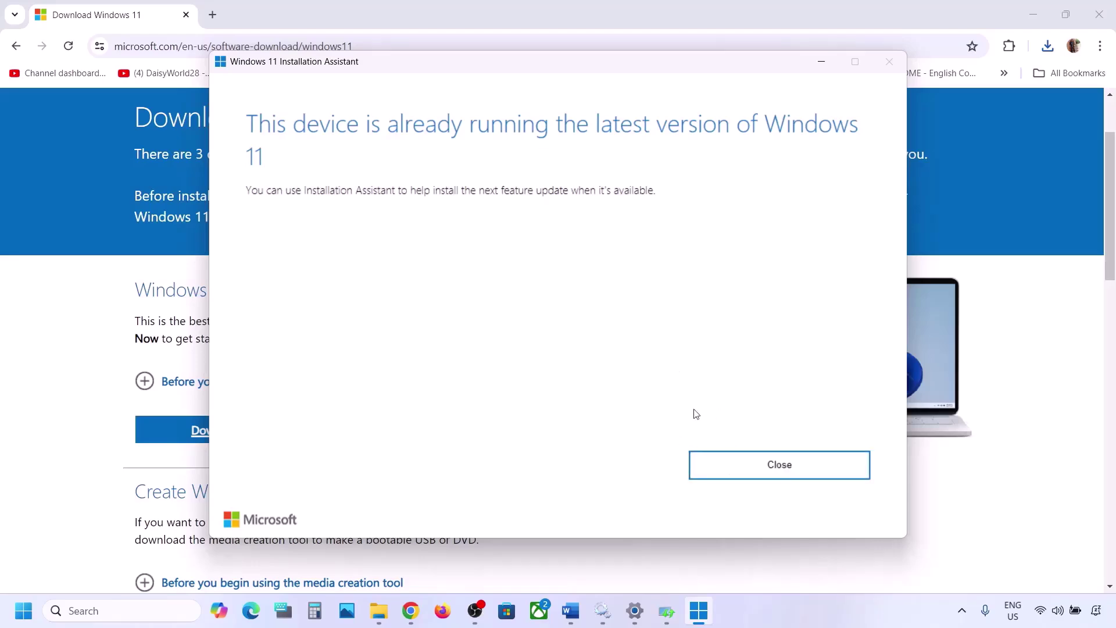
left_click(824, 63)
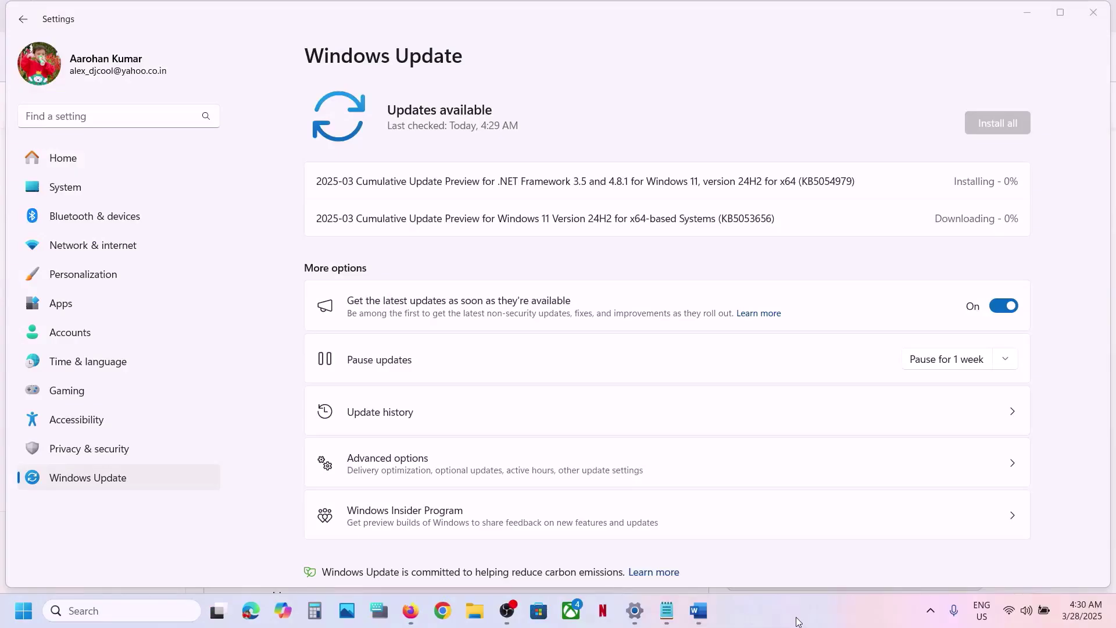
Switch to the Word notes showing step 6, "Use Microsoft Update Catalog".
left_click(698, 610)
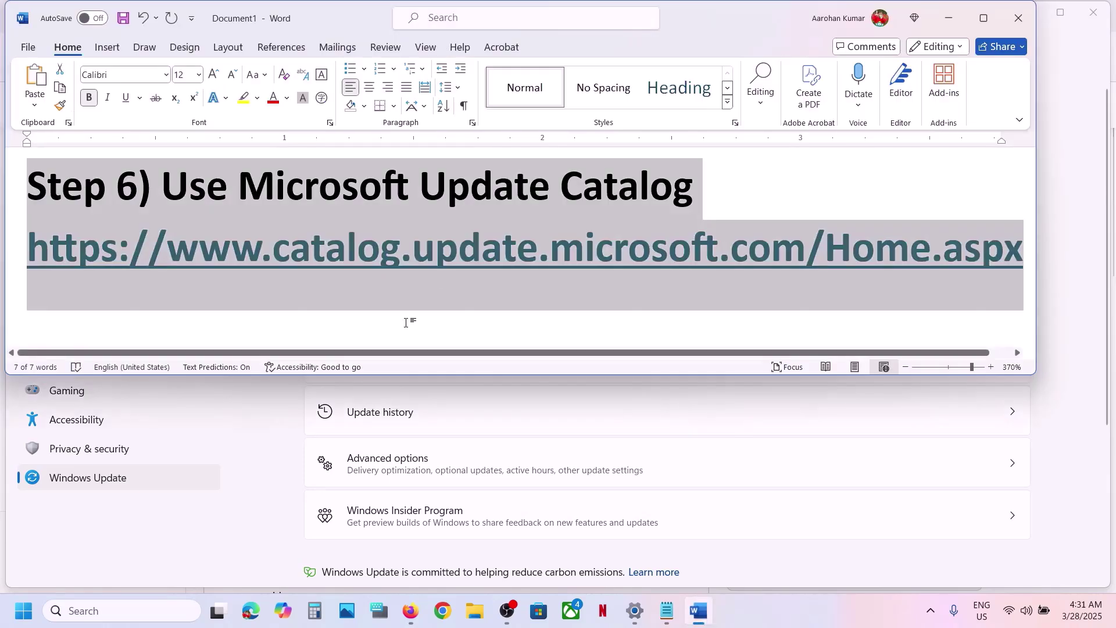
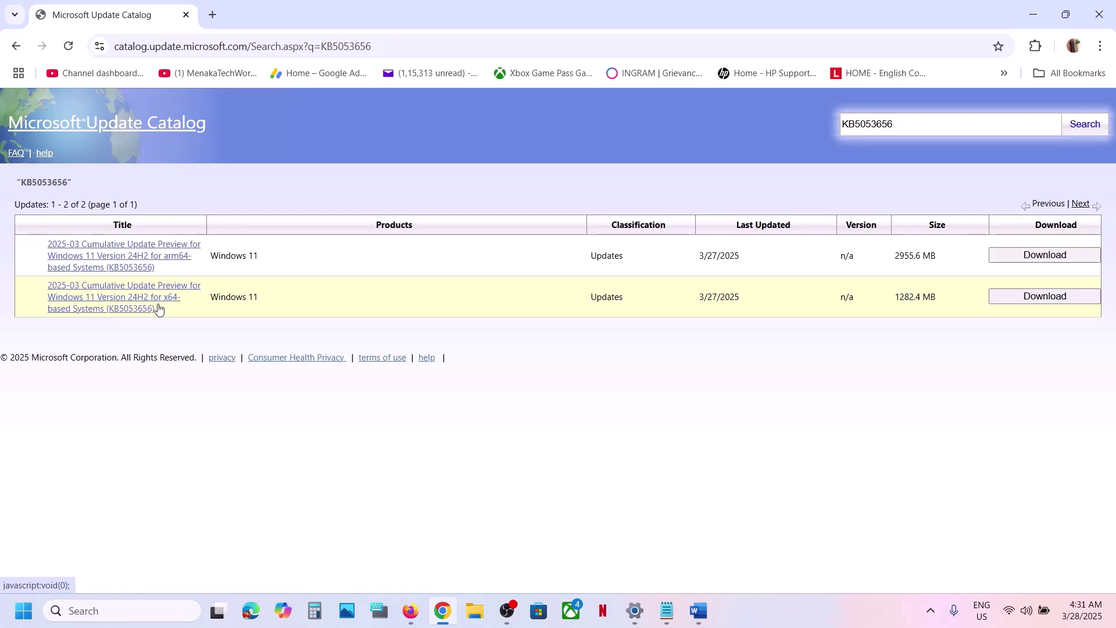
Check the PC's system type on the System > About page in Settings, then minimize Settings.
left_click(23, 610)
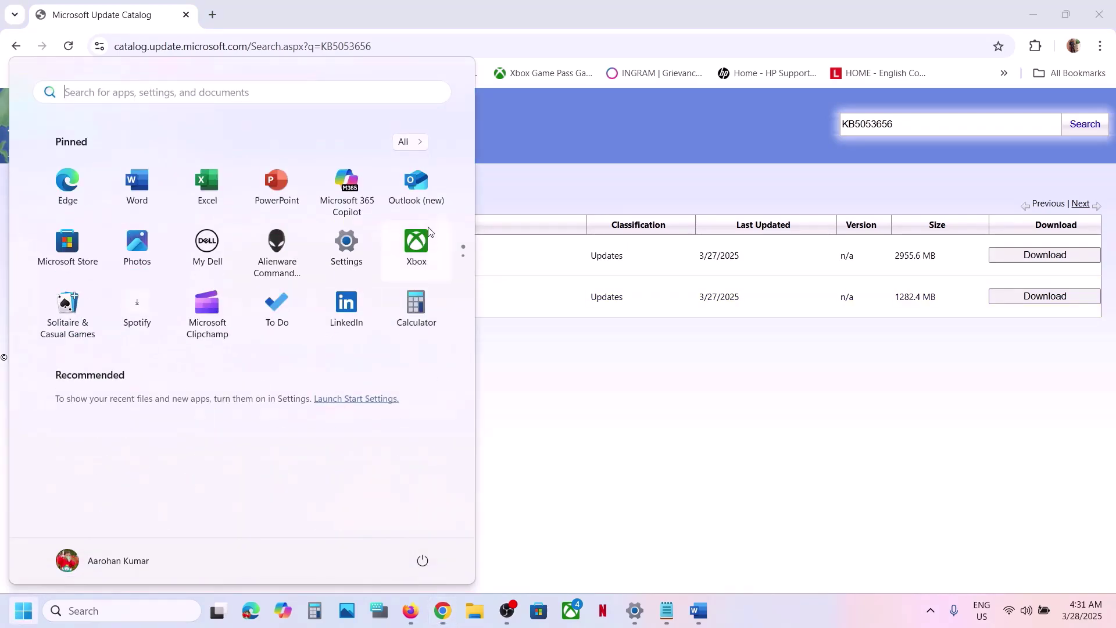
left_click(347, 242)
left_click(58, 190)
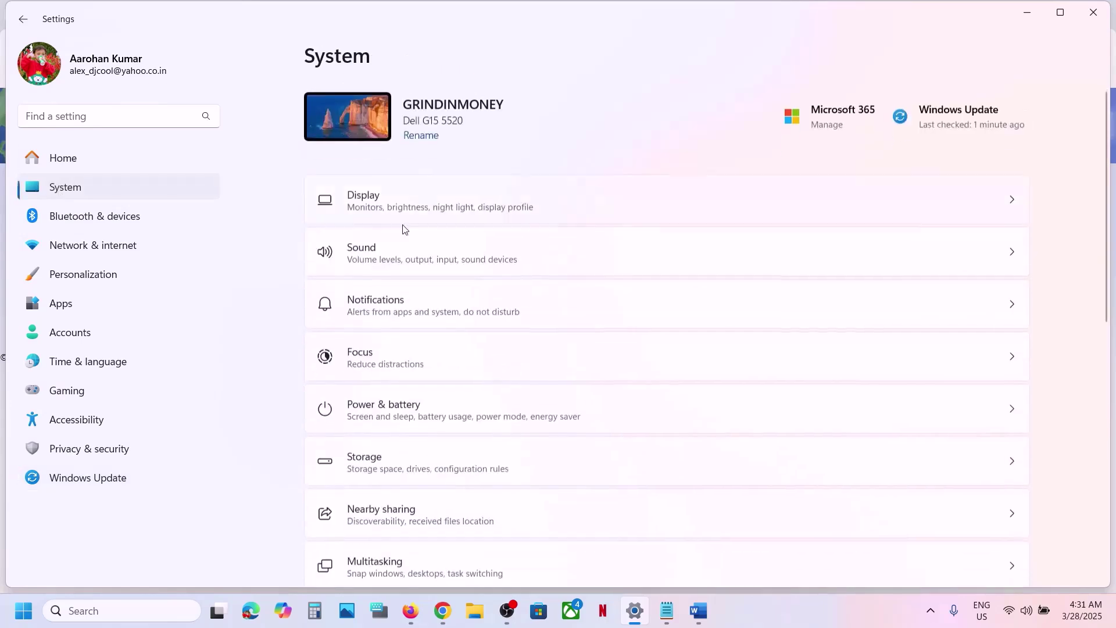
scroll(401, 229, "down", 10)
left_click(360, 536)
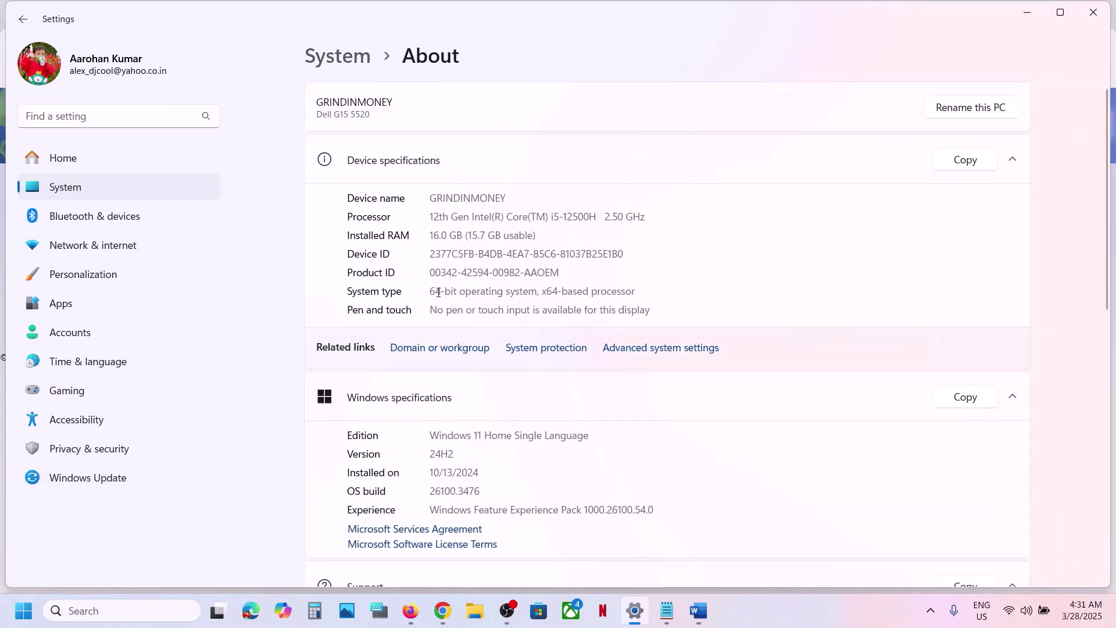
left_click_drag(437, 290, 661, 287)
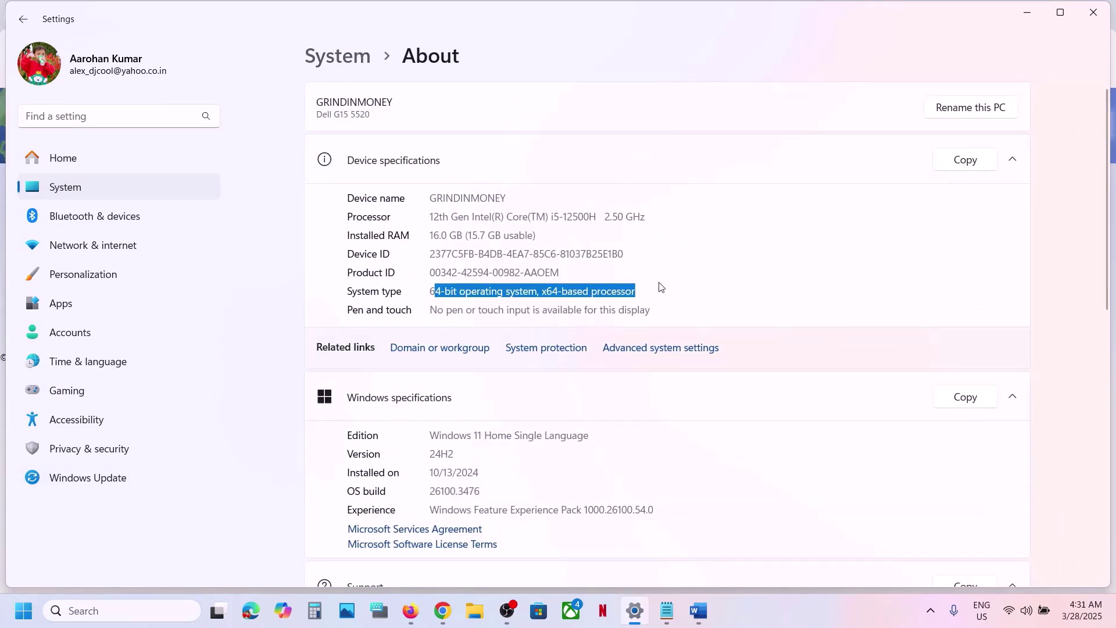
left_click(1027, 12)
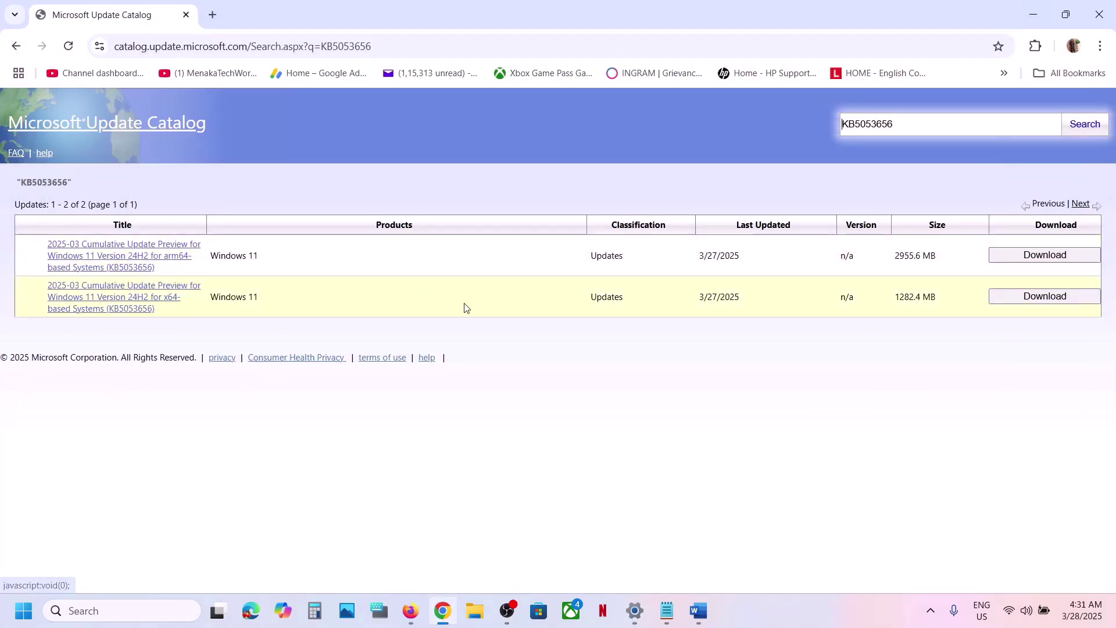
Download the windows11.0-kb5053656-x64 .msu file for the x64-based 24H2 update from the Microsoft Update Catalog.
left_click(1043, 302)
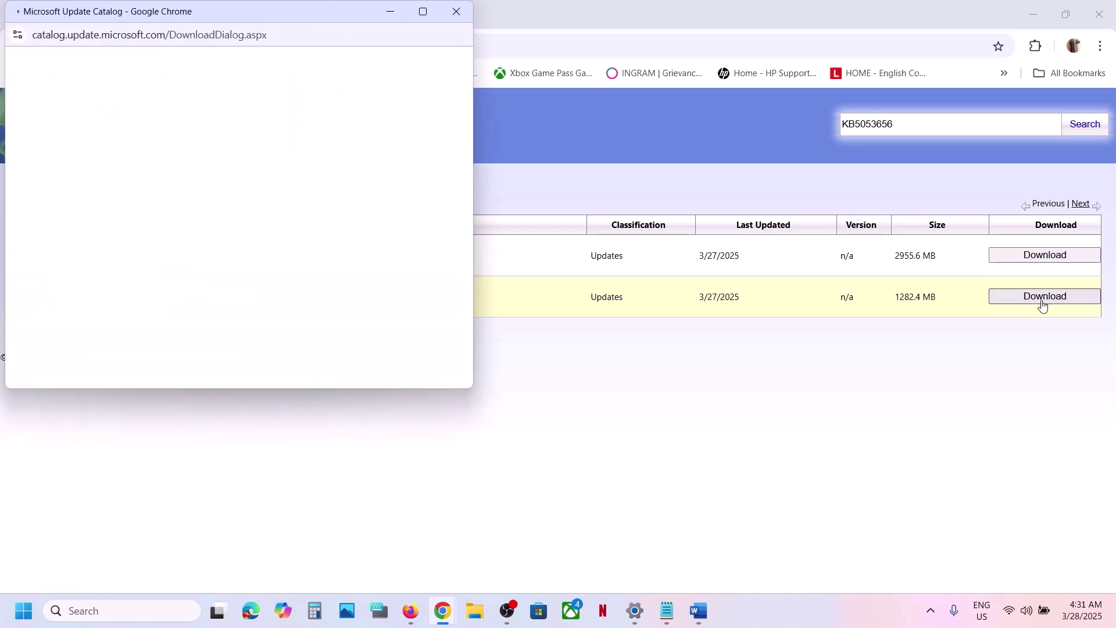
left_click_drag(318, 13, 730, 108)
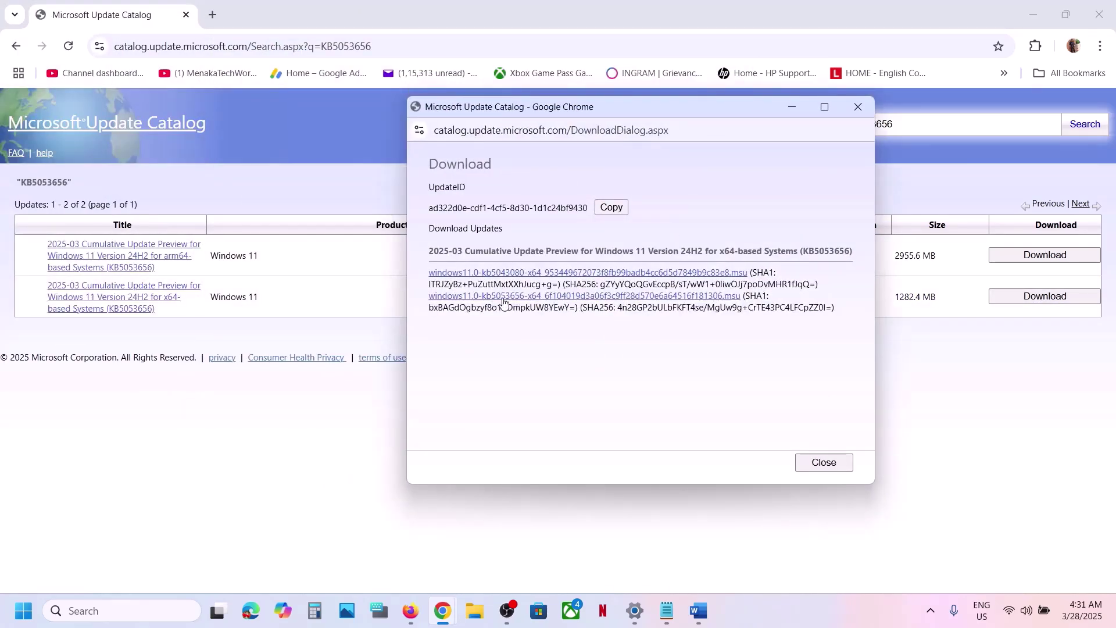
left_click(565, 297)
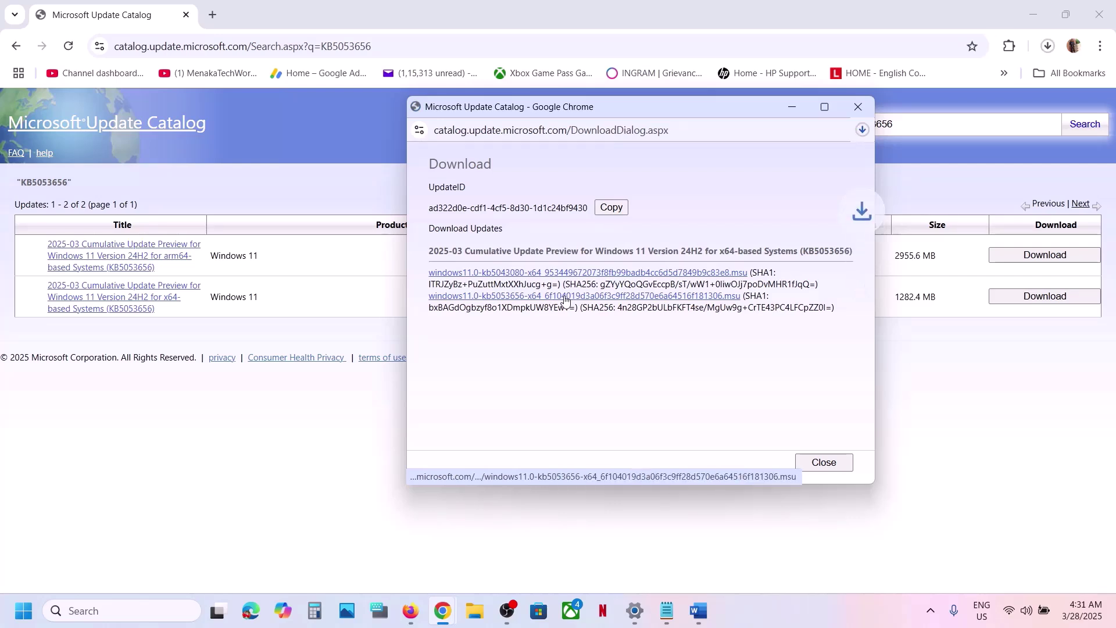
left_click(867, 134)
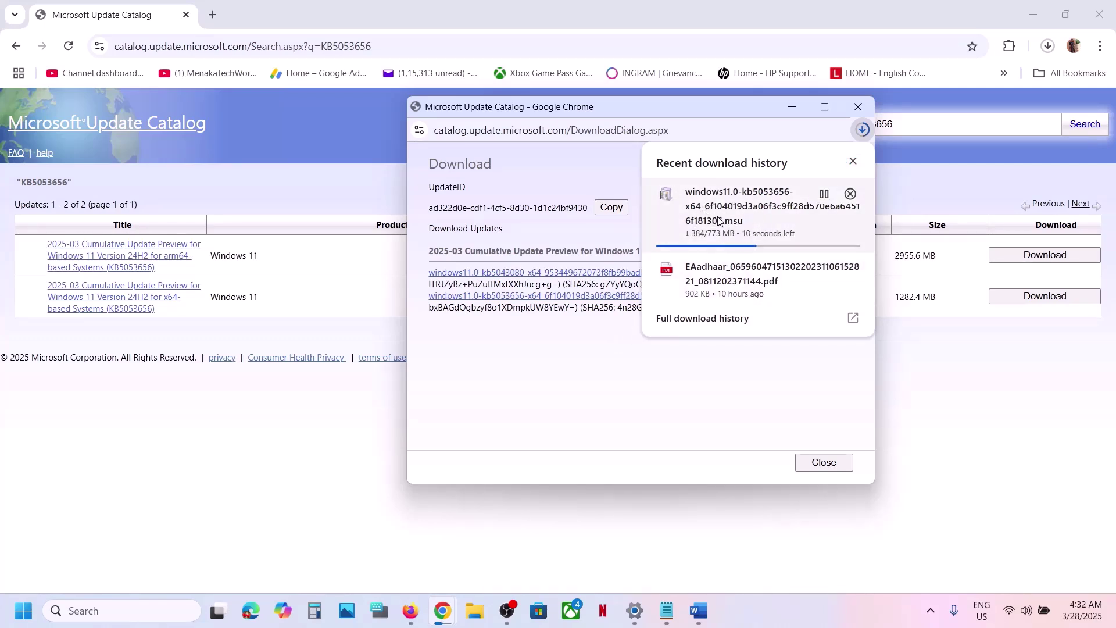
left_click(608, 351)
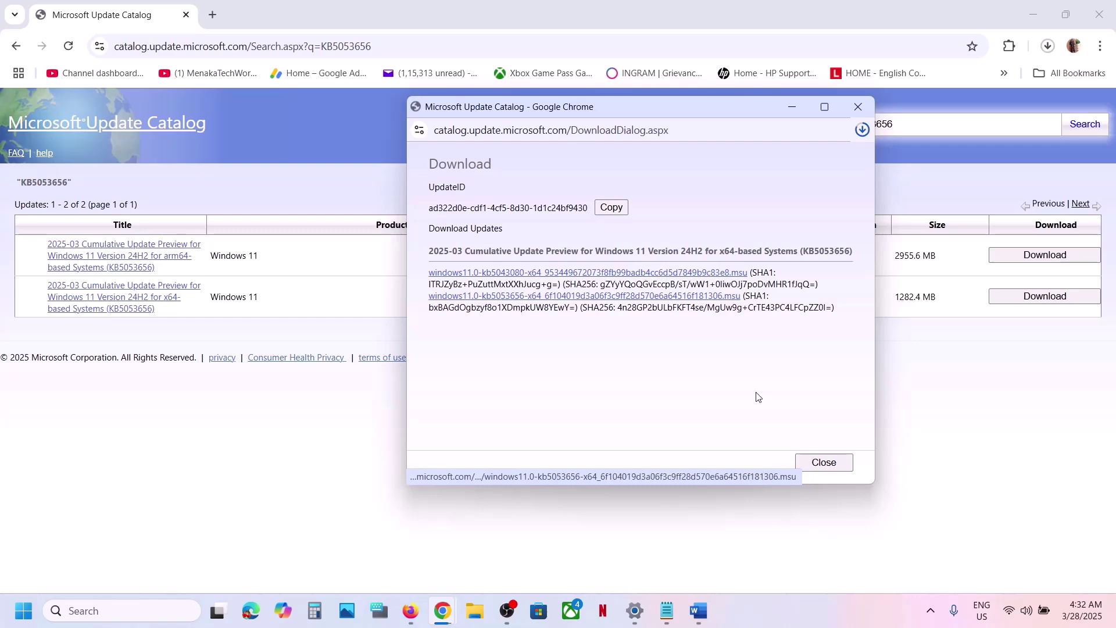
left_click(937, 387)
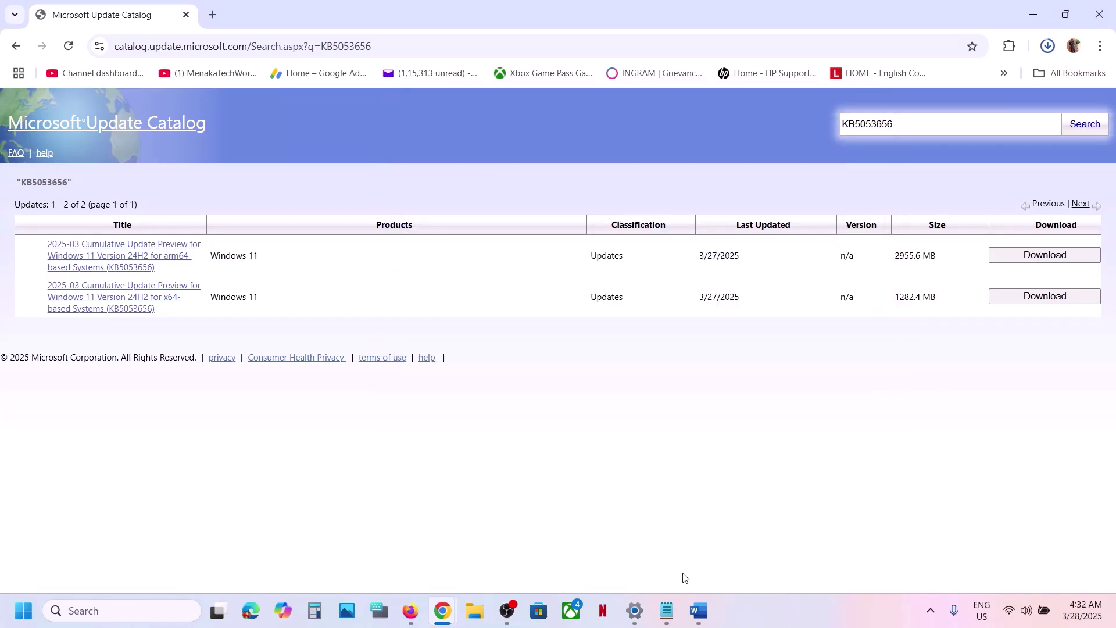
Look up the .NET Framework update's KB number on the Windows Update page in Settings and return to the Microsoft Update Catalog in Chrome.
left_click(698, 612)
left_click(697, 613)
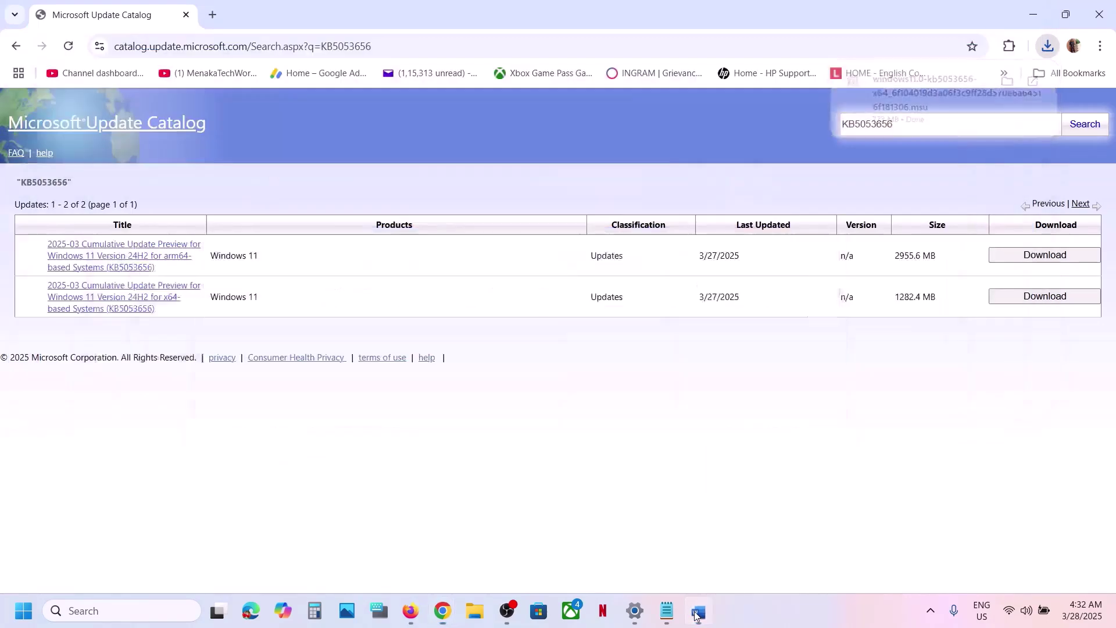
left_click(698, 613)
left_click(635, 610)
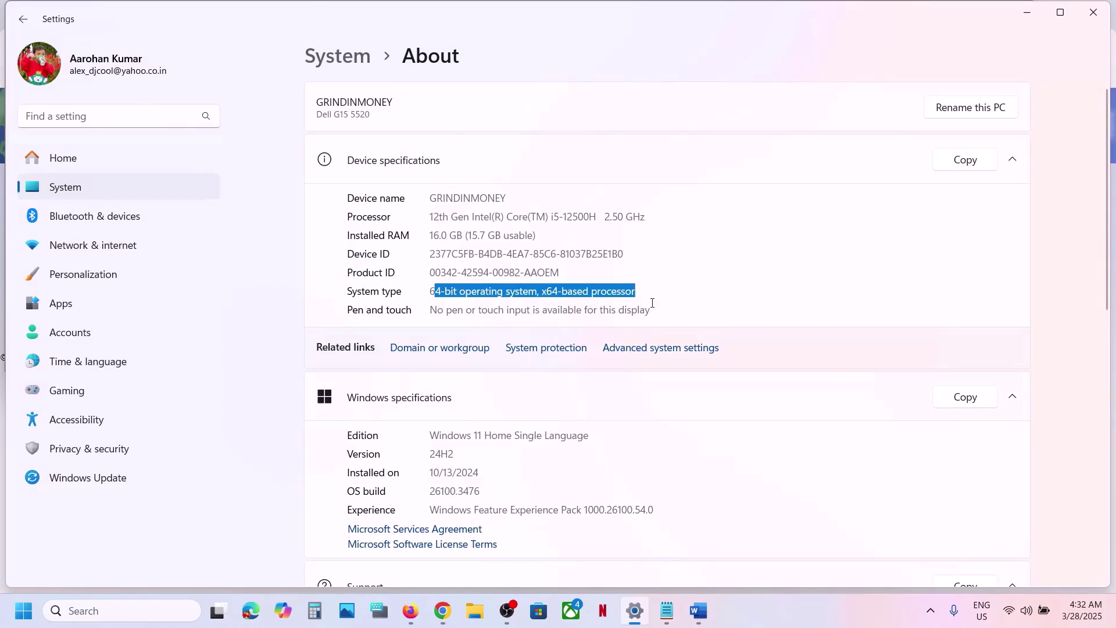
left_click(114, 476)
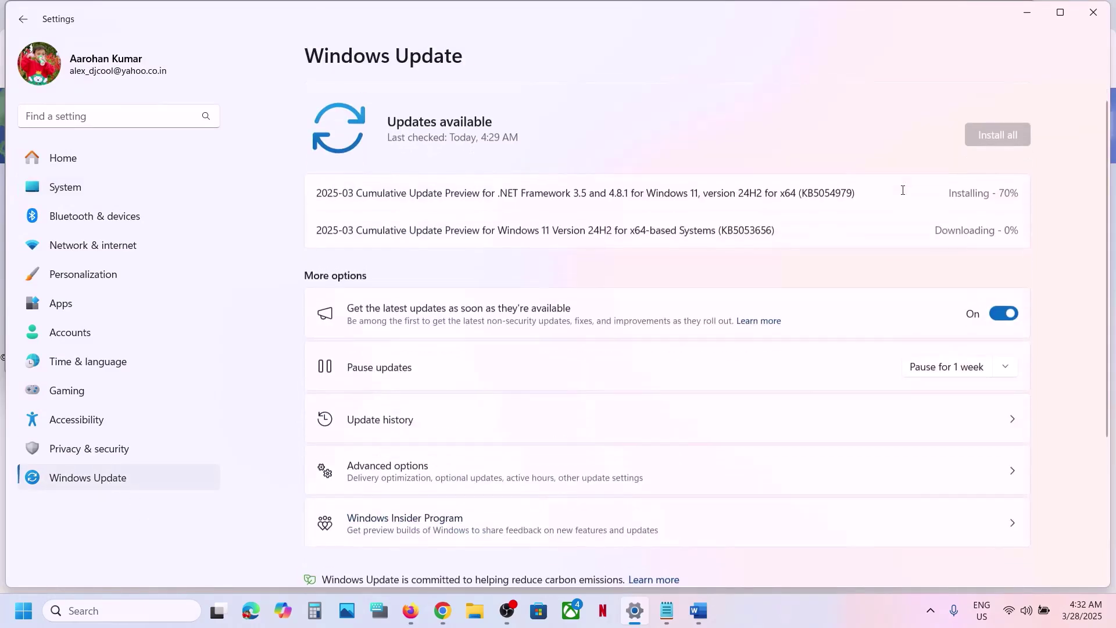
double_click(816, 183)
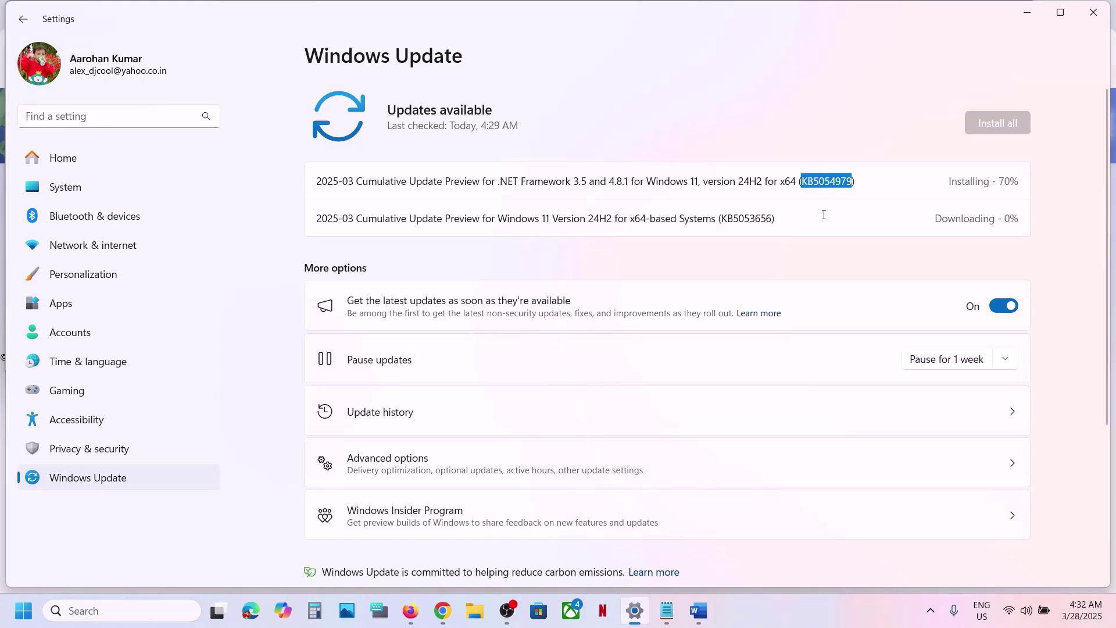
left_click(451, 595)
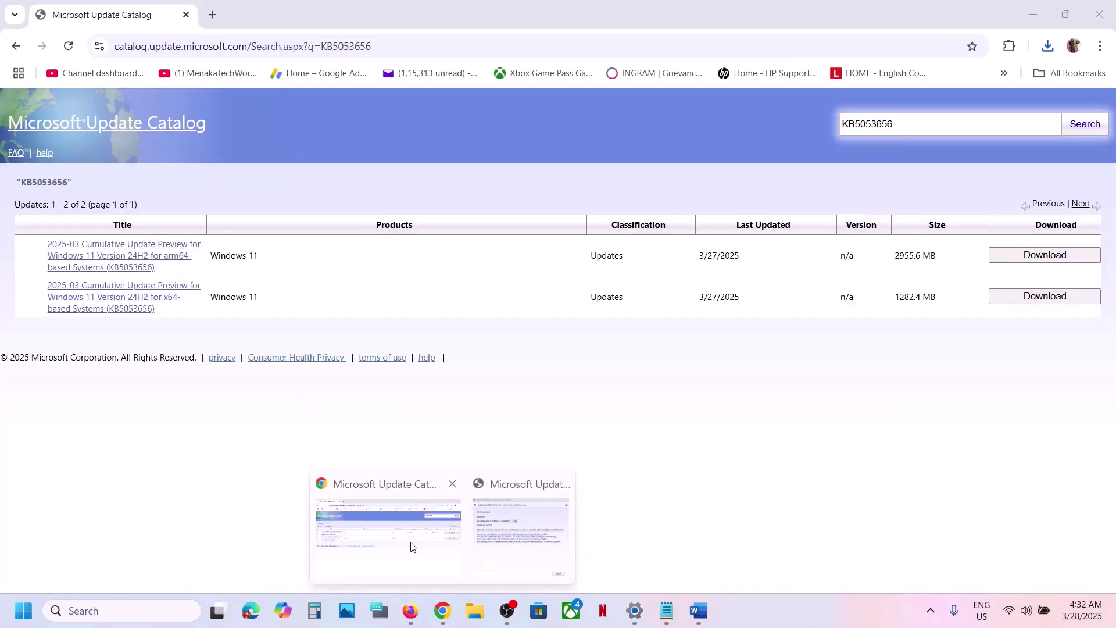
left_click(414, 546)
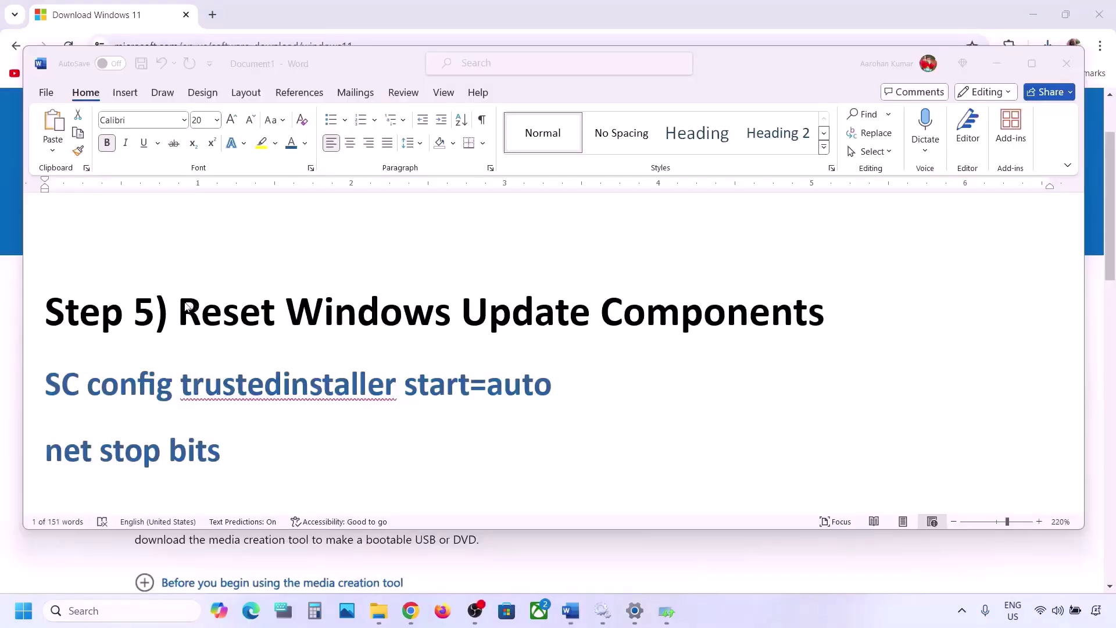
Highlight "Reset Windows Update Components" in the step 5 heading of the Word notes.
left_click(188, 308)
left_click_drag(188, 308, 744, 289)
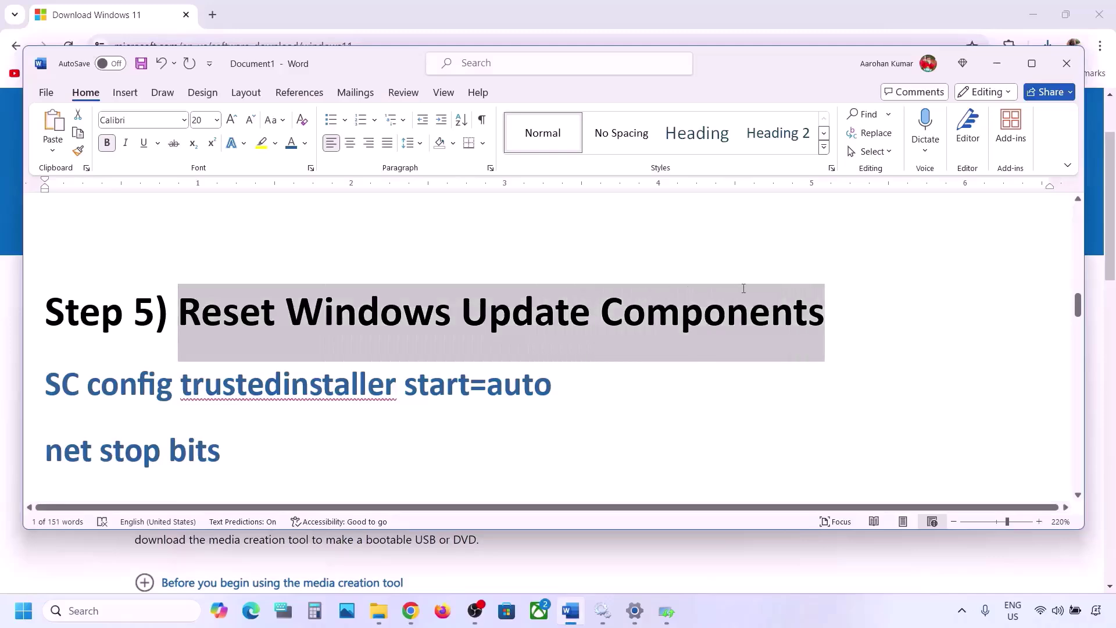
Copy the Step 5 commands from "SC config trustedinstaller start=auto" through "net start appidsvc" in the Word notes.
left_click(47, 381)
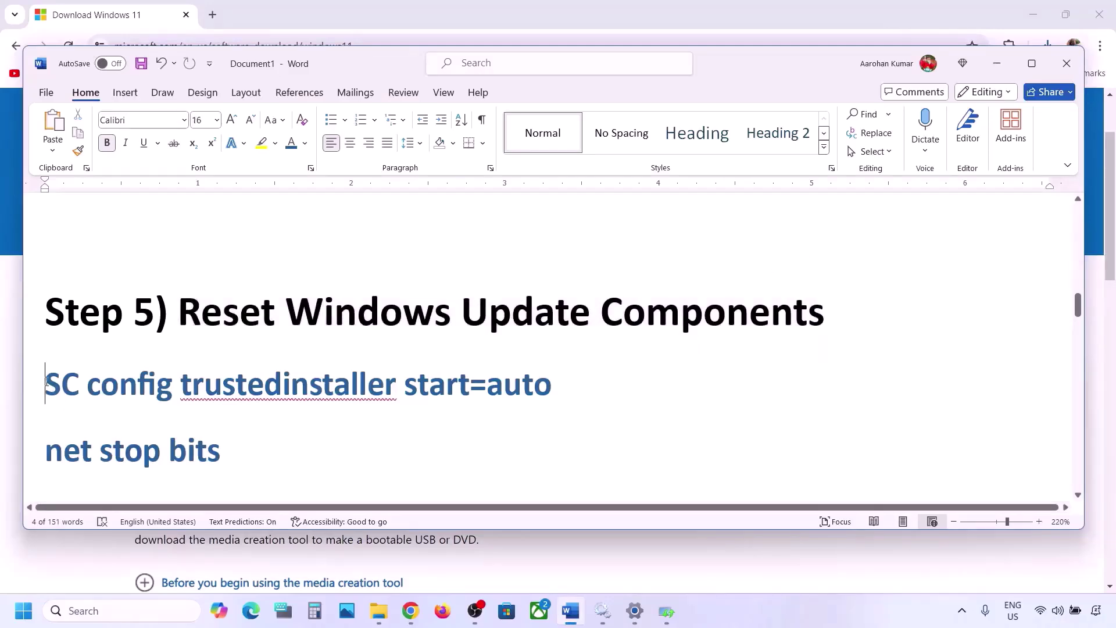
key("shift+Down")
key("shift+Down")
key("shift+Down")
key("shift+Down")
key("shift+Down")
key("shift+Down")
key("shift+Down")
key("shift+Down")
key("shift+Down")
key("shift+Down")
key("shift+Down")
key("shift+Down")
key("shift+Down")
key("shift+Down")
key("shift+Down")
key("shift+Down")
key("shift+Down")
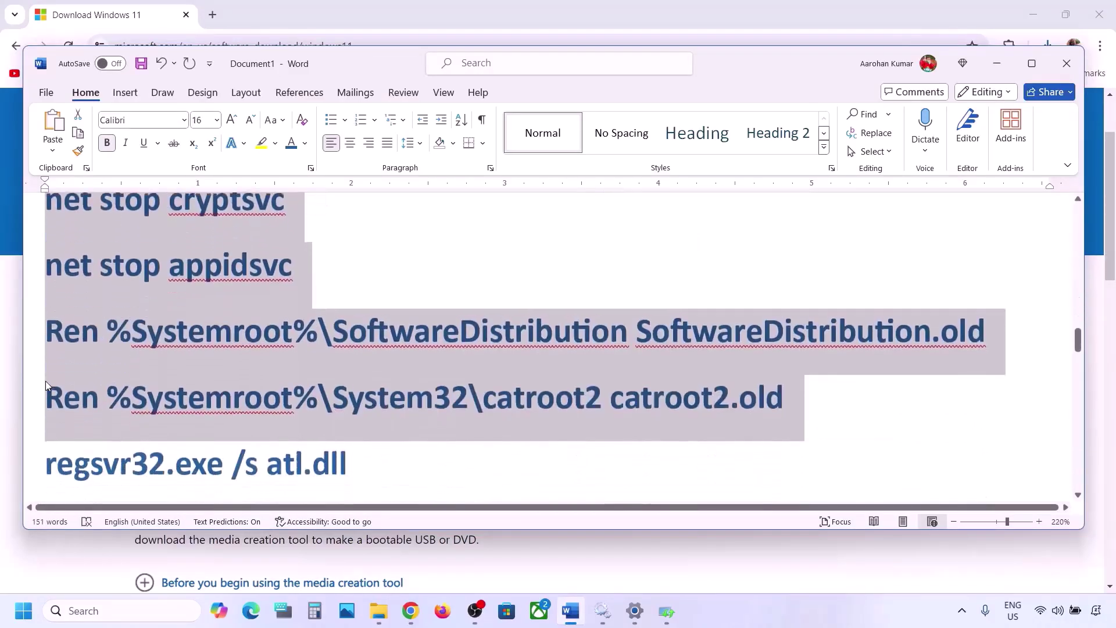
key("shift+Down")
key("shift+Down")
key("shift+Down")
key("shift+Down")
key("shift+Down")
key("shift+Down")
key("shift+Down")
key("shift+Down")
key("shift+Down")
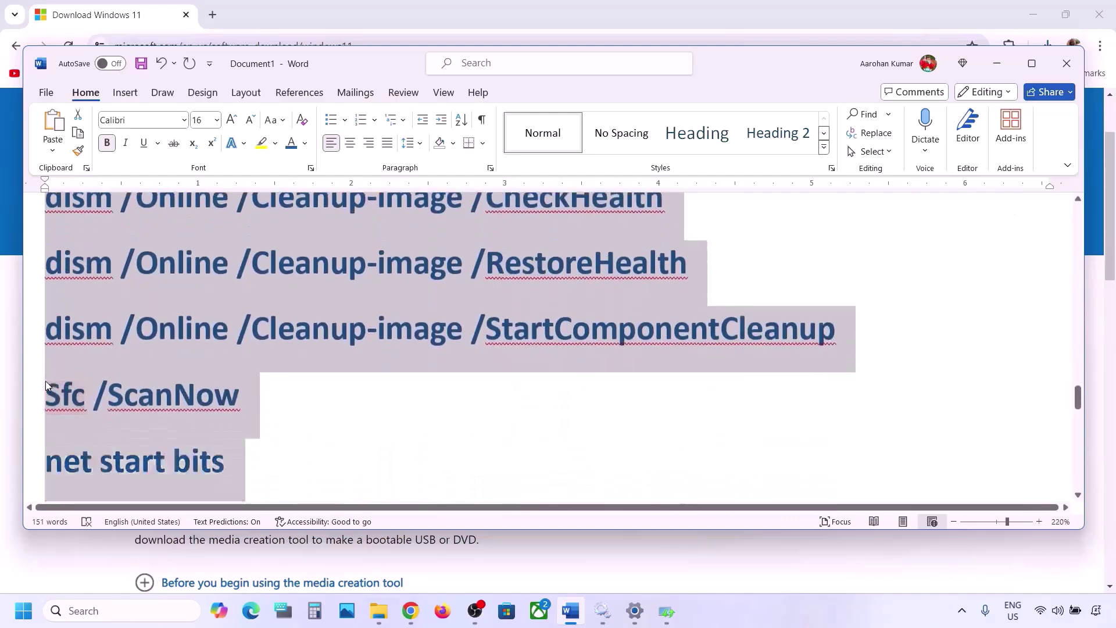
key("shift+Up")
key("shift+Up")
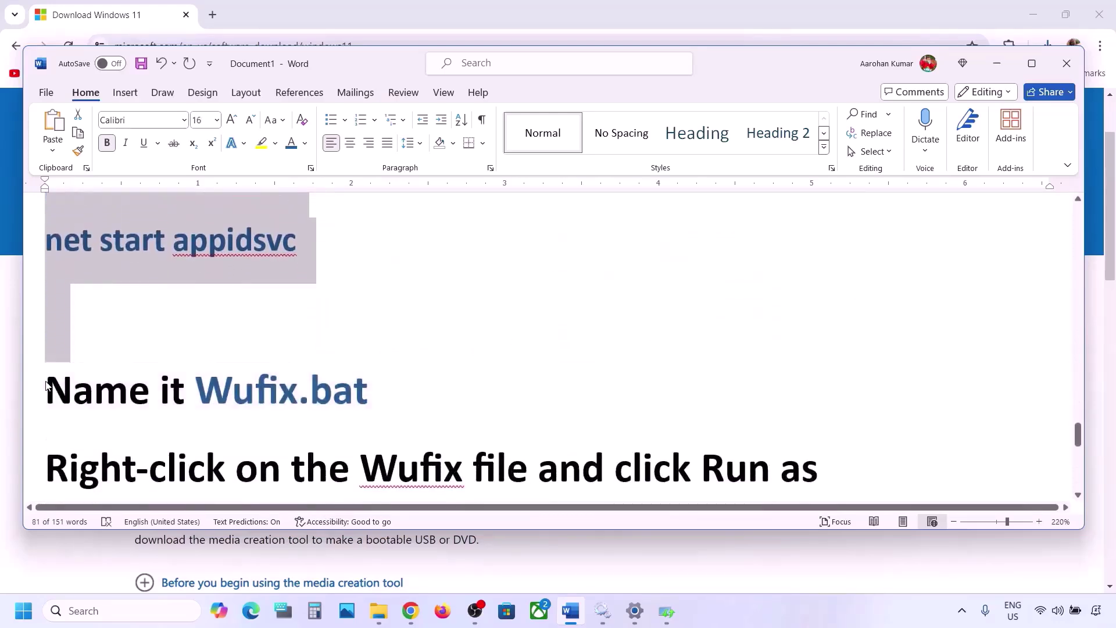
scroll(165, 342, "up", 2)
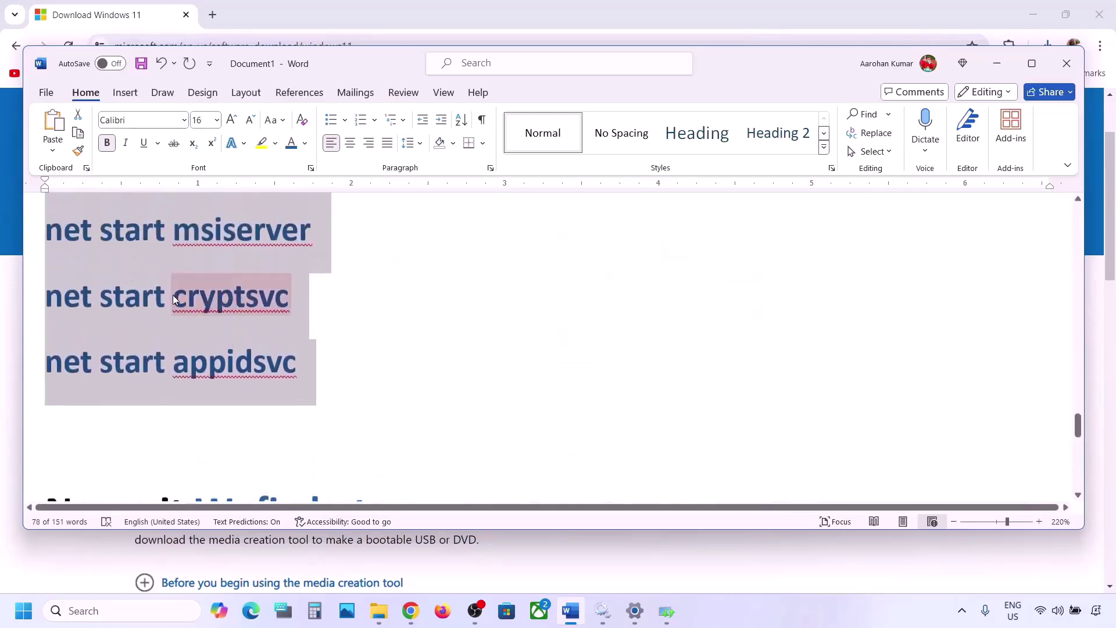
right_click(173, 295)
left_click(210, 359)
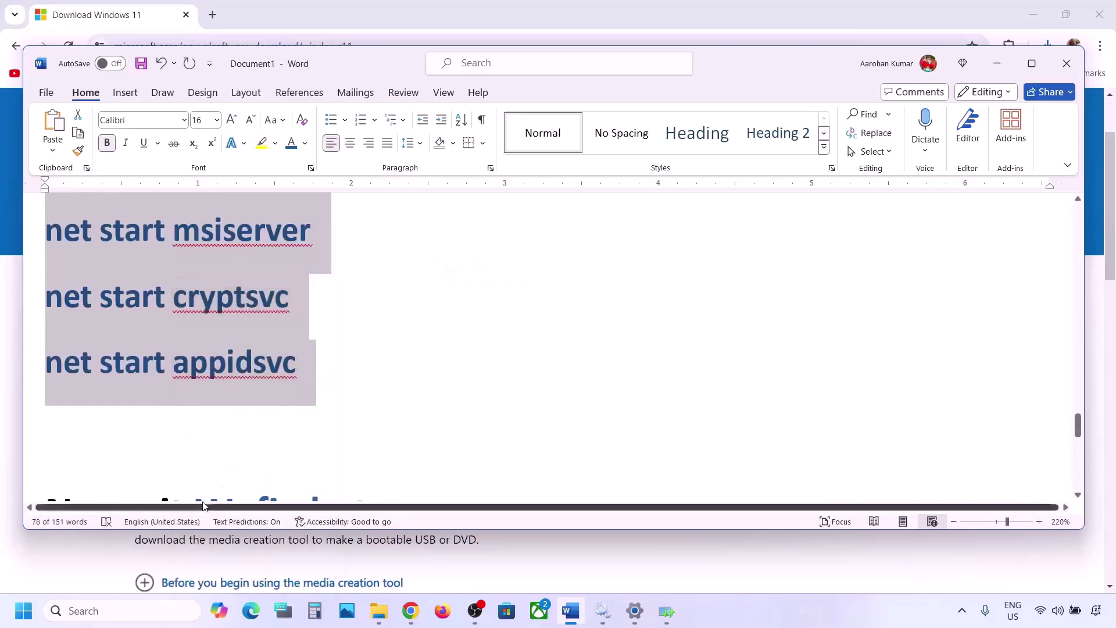
Launch Notepad and paste the copied Windows Update reset commands into a blank document.
left_click(93, 610)
type("note")
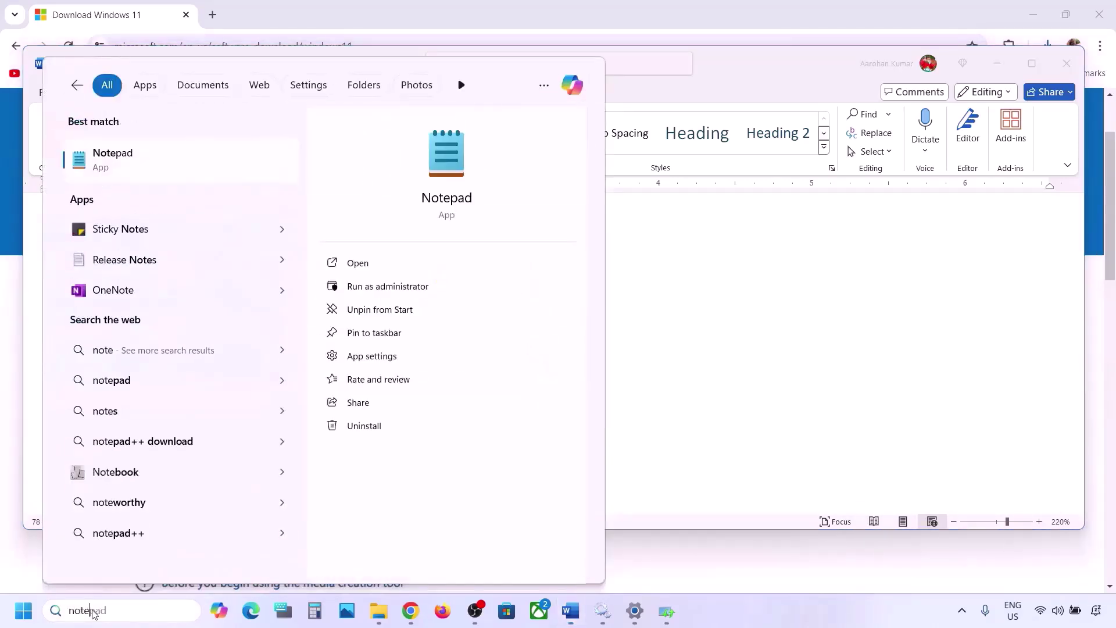
key("Return")
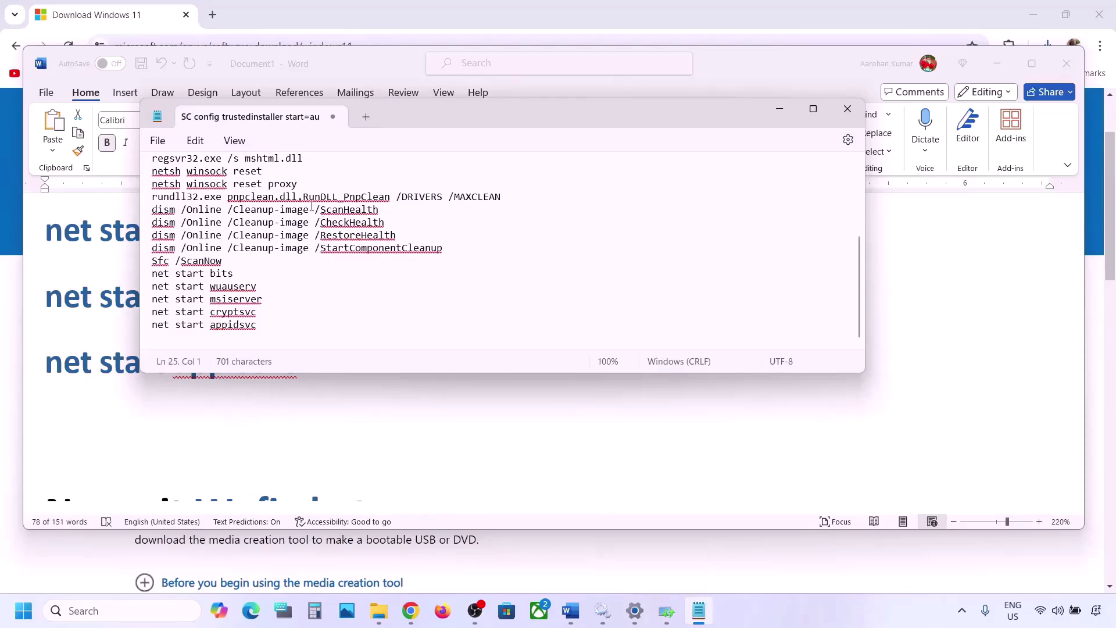
scroll(312, 206, "up", 8)
Start saving the Notepad document under a new name and copy the file name "Wufix.bat" from the Word notes.
left_click(158, 140)
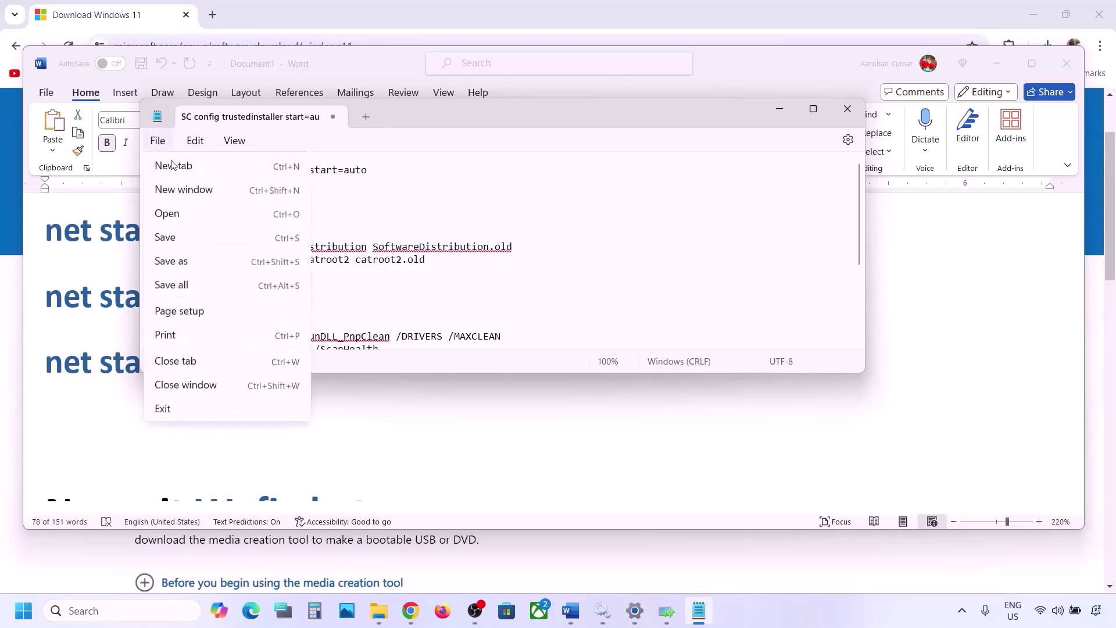
left_click(174, 261)
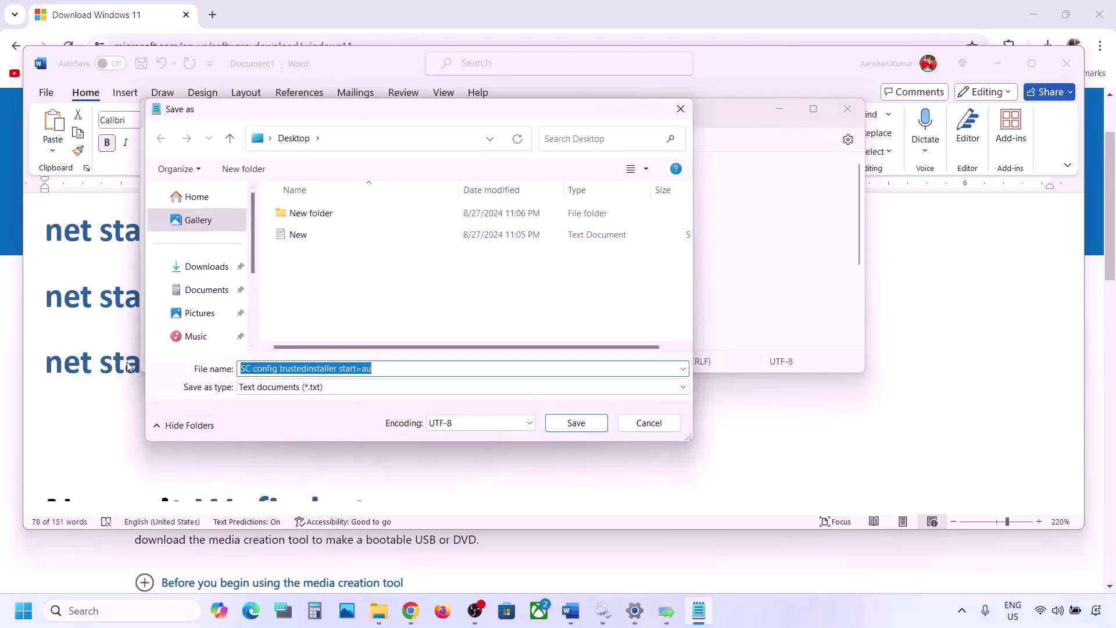
left_click(120, 367)
scroll(120, 367, "down", 5)
scroll(226, 327, "up", 1)
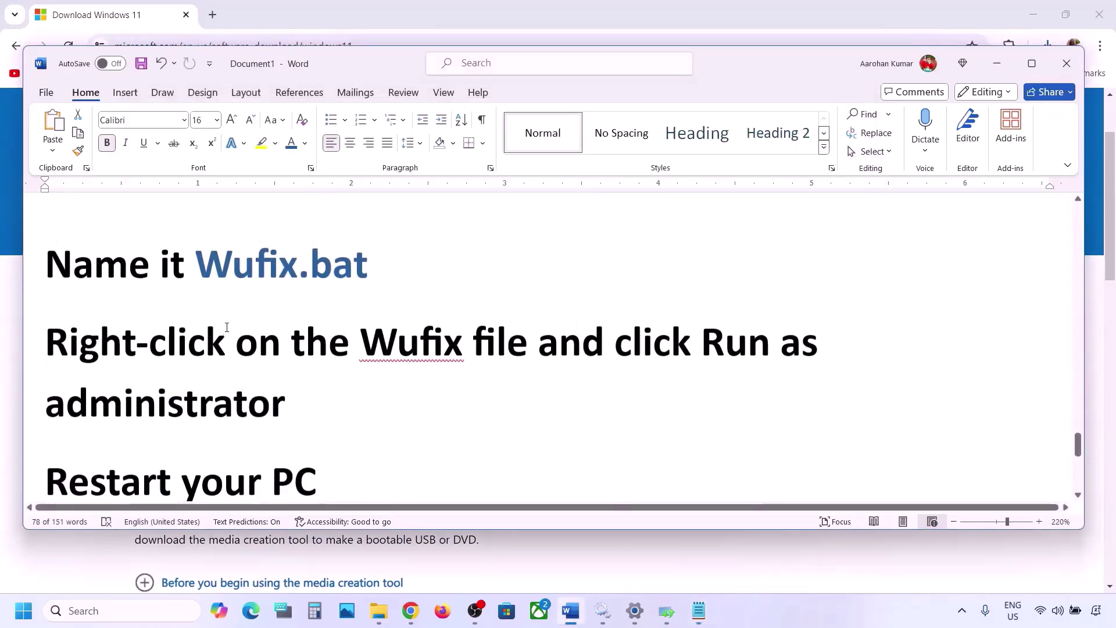
double_click(244, 265)
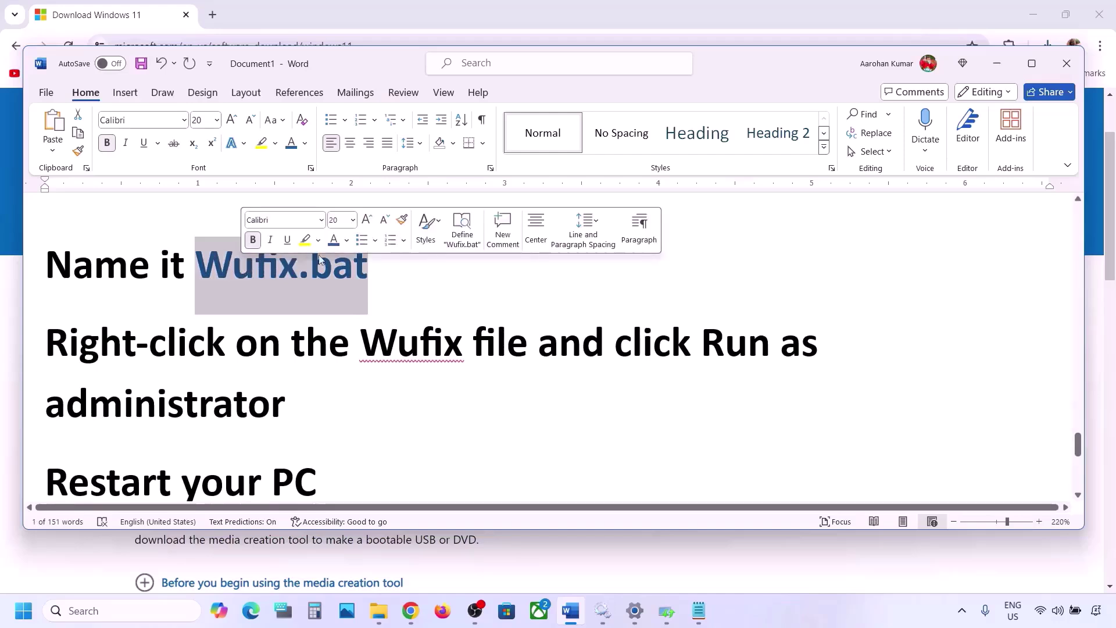
left_click(699, 610)
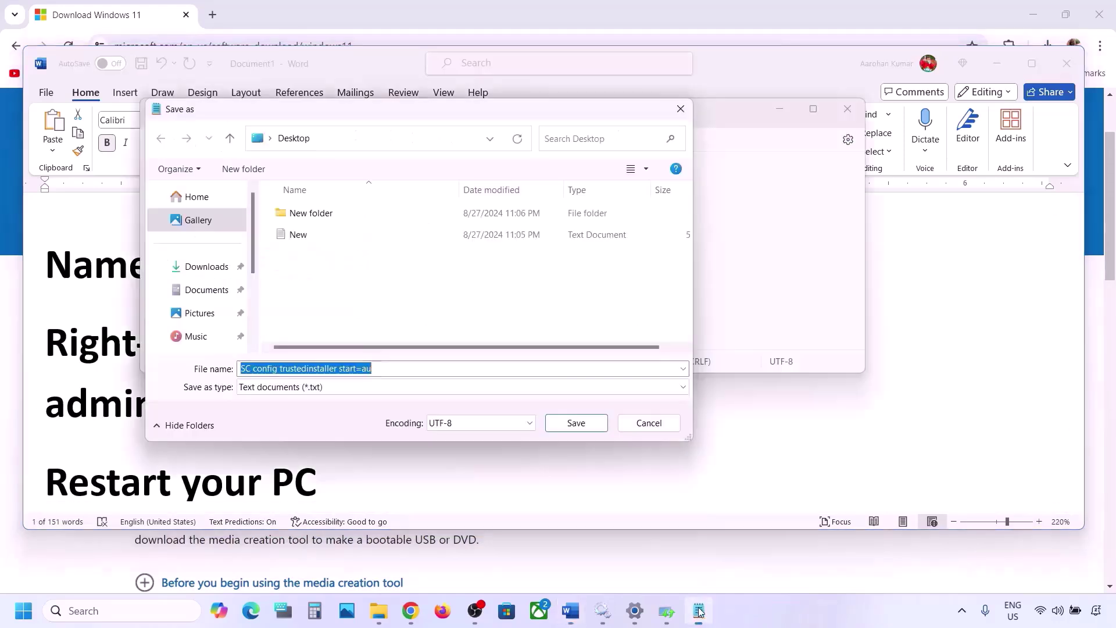
Save the commands to the Desktop as Wufix.bat with the All files type, and close Notepad.
key("ctrl+v")
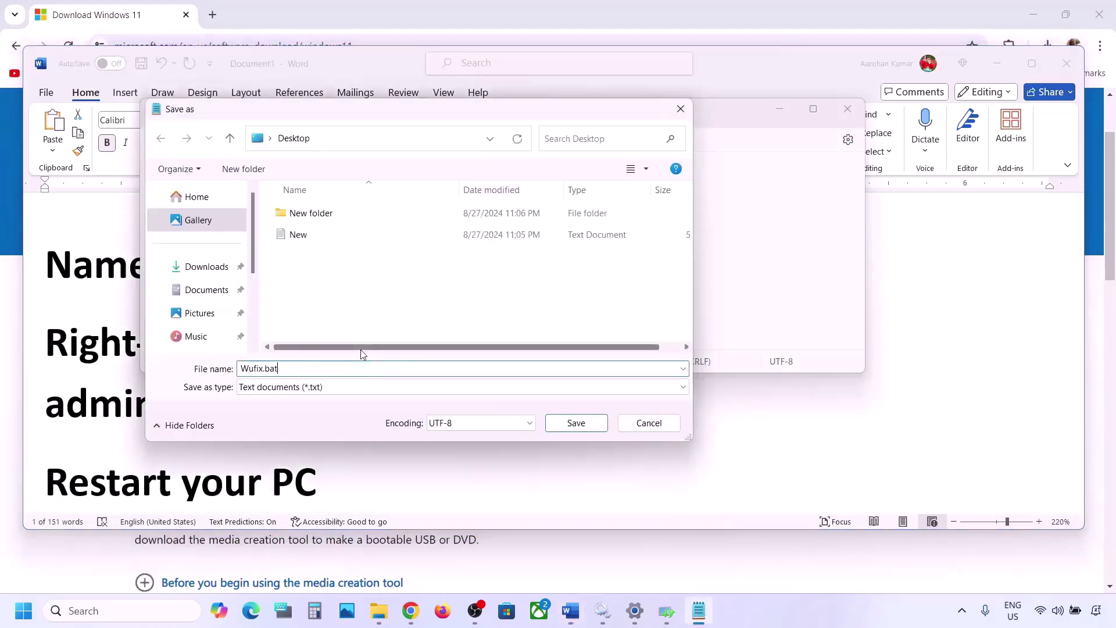
left_click(328, 394)
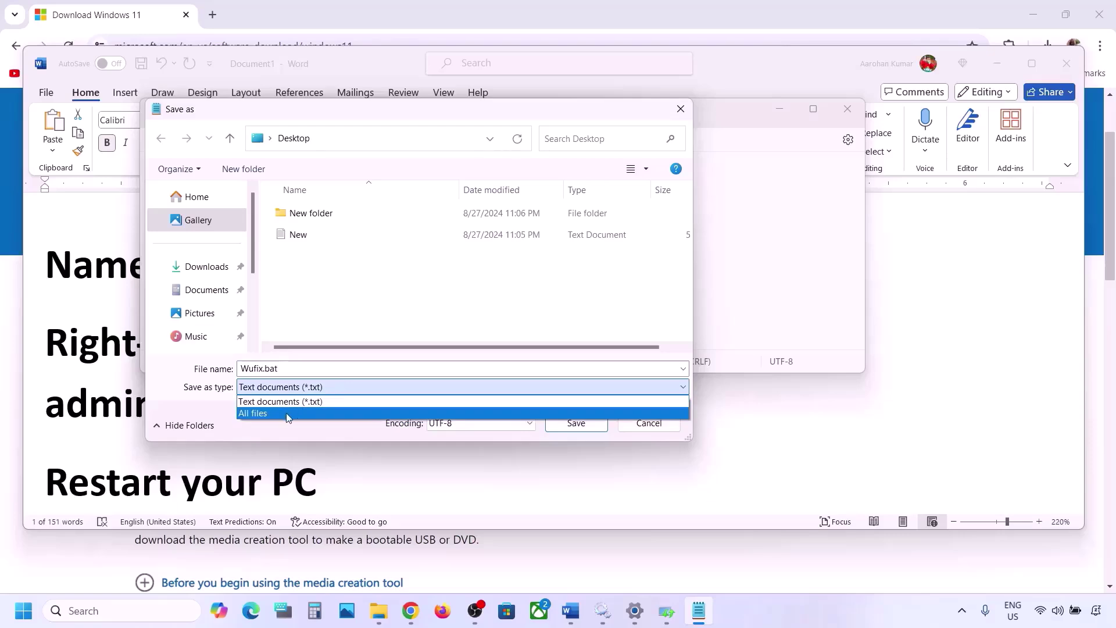
left_click(288, 418)
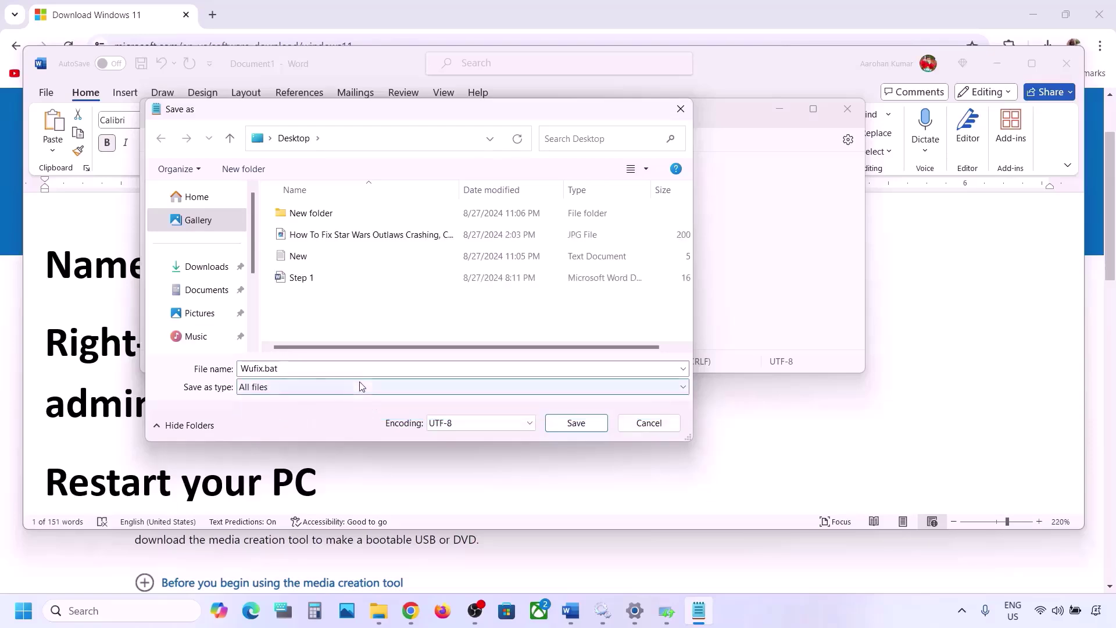
left_click(577, 423)
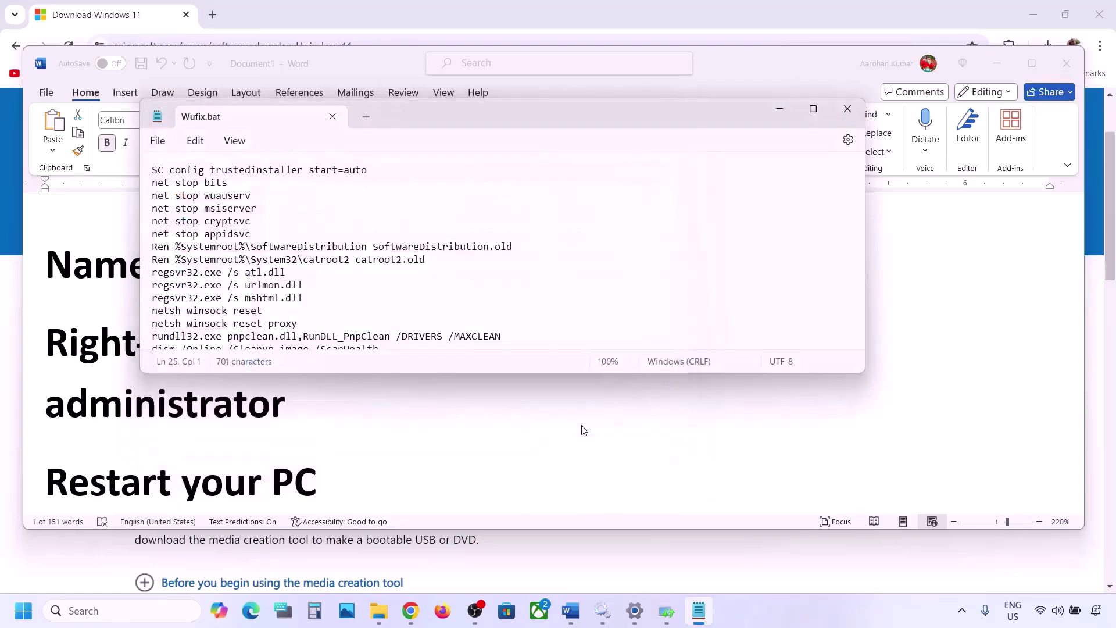
left_click(850, 111)
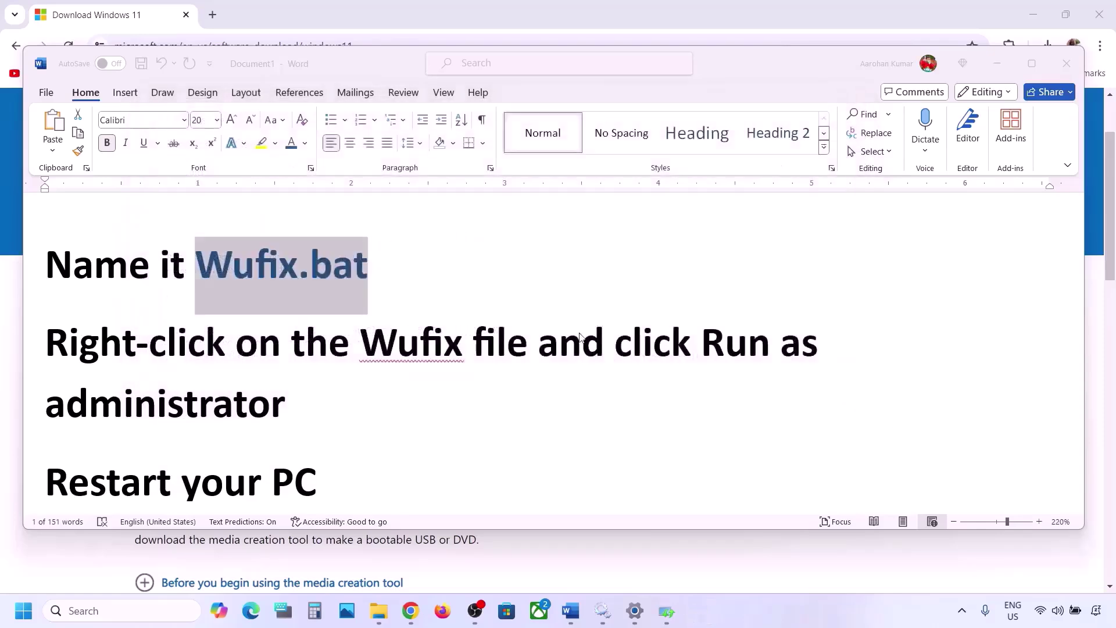
Show the desktop, close the Windows Update troubleshooter, and run the Wufix batch file as administrator.
key("super+d")
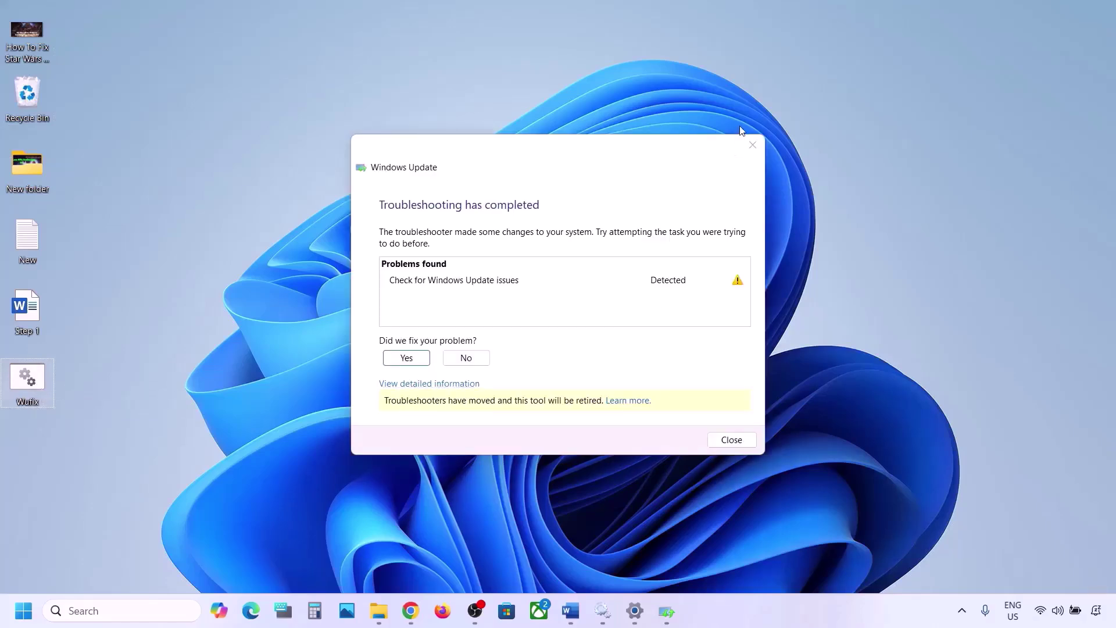
left_click(751, 144)
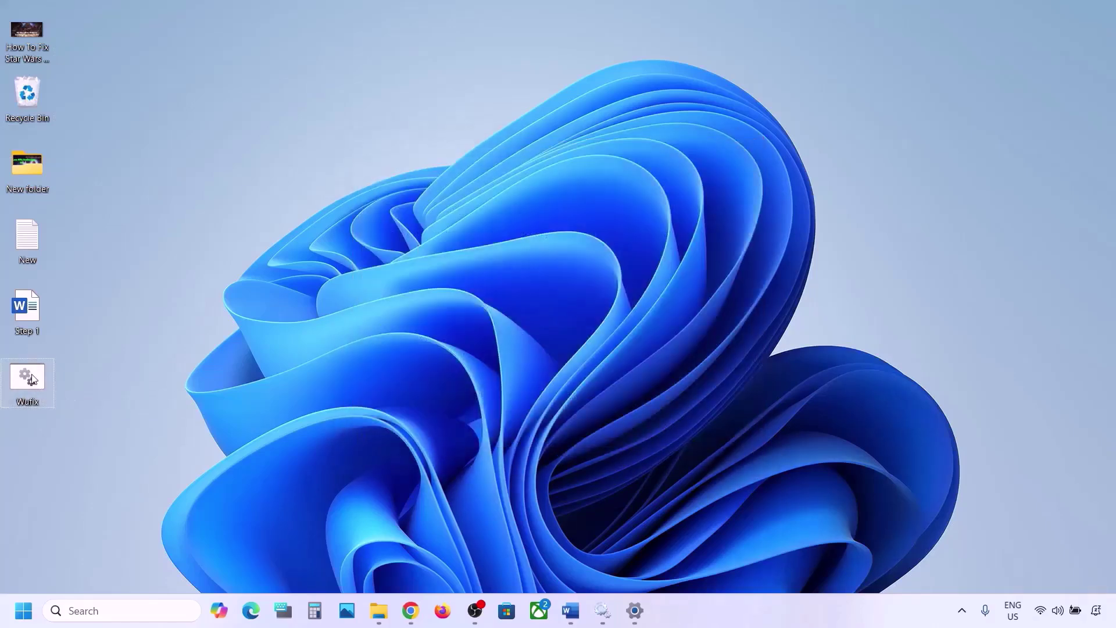
right_click(33, 379)
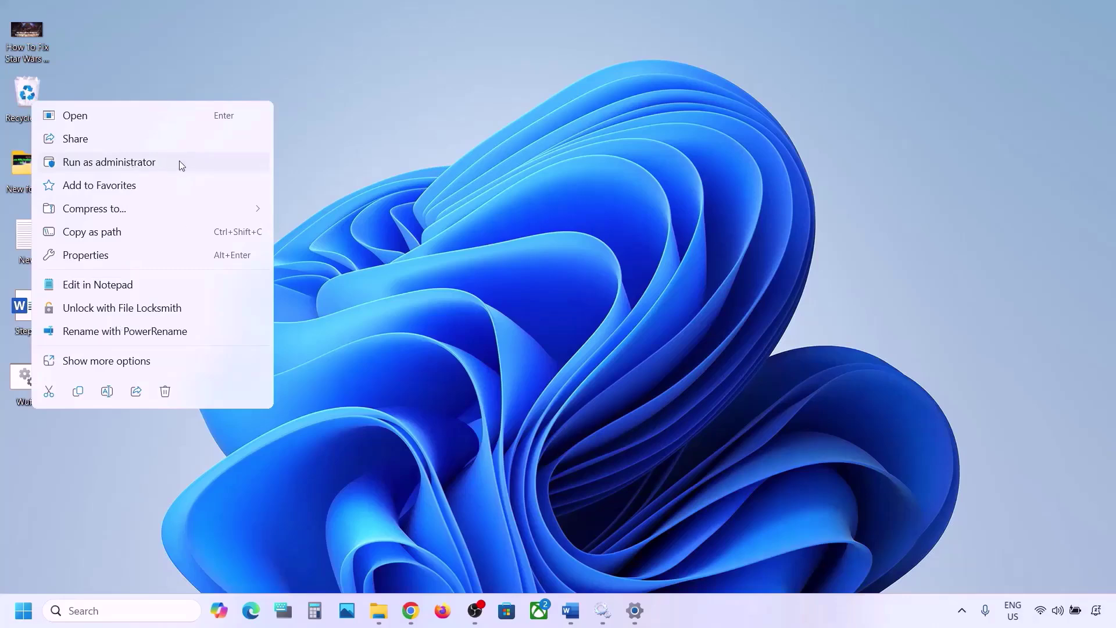
left_click(141, 166)
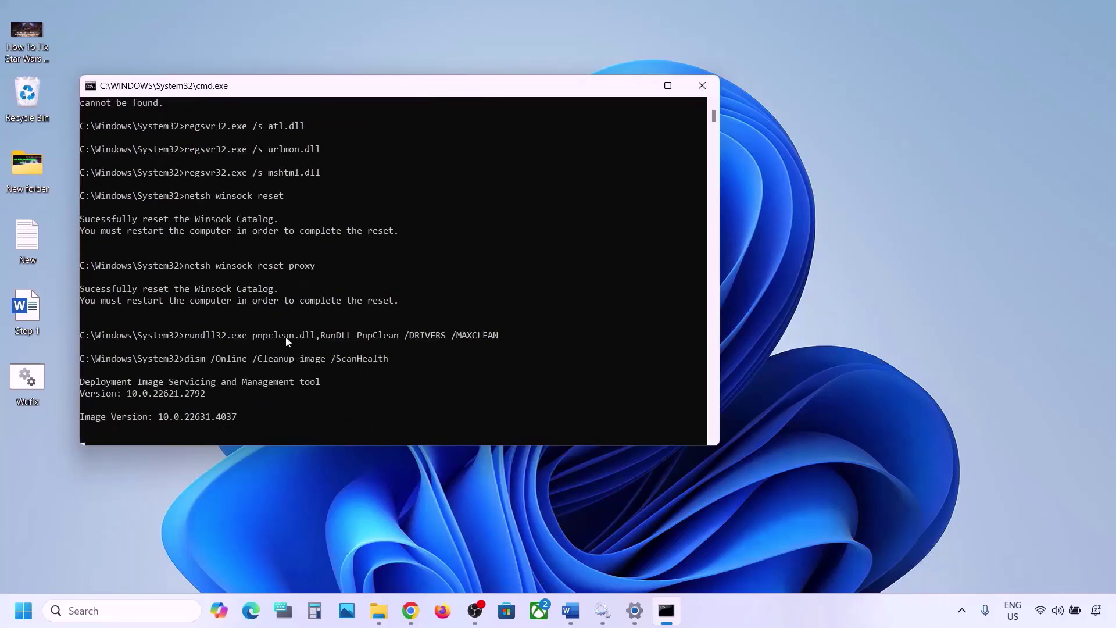
View the PC's power options, including Restart, and dismiss them without choosing one.
left_click(23, 611)
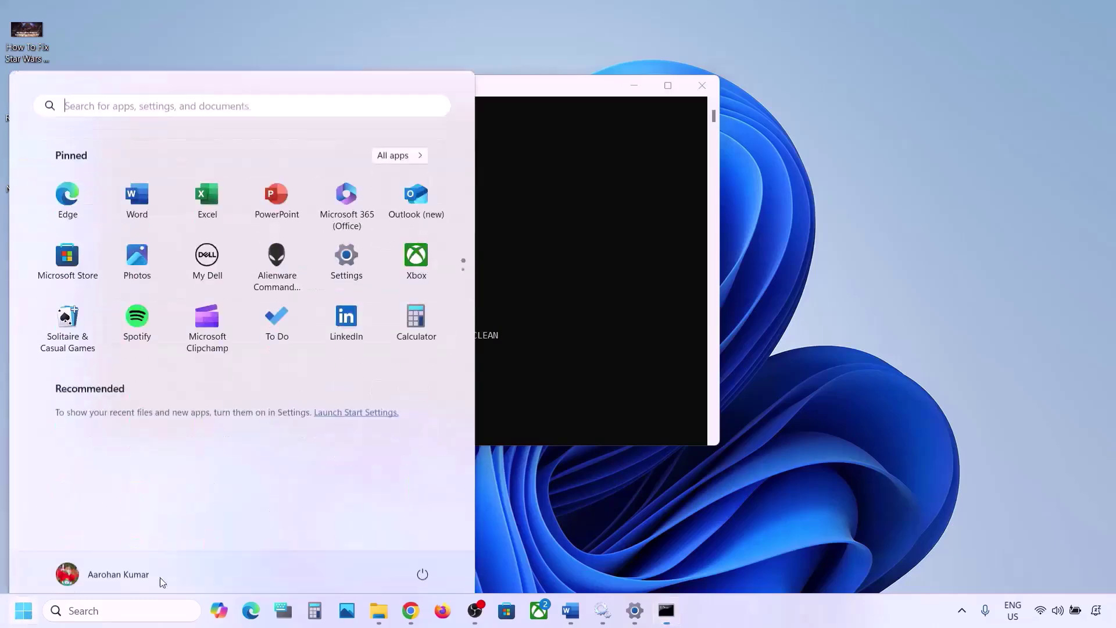
left_click(422, 560)
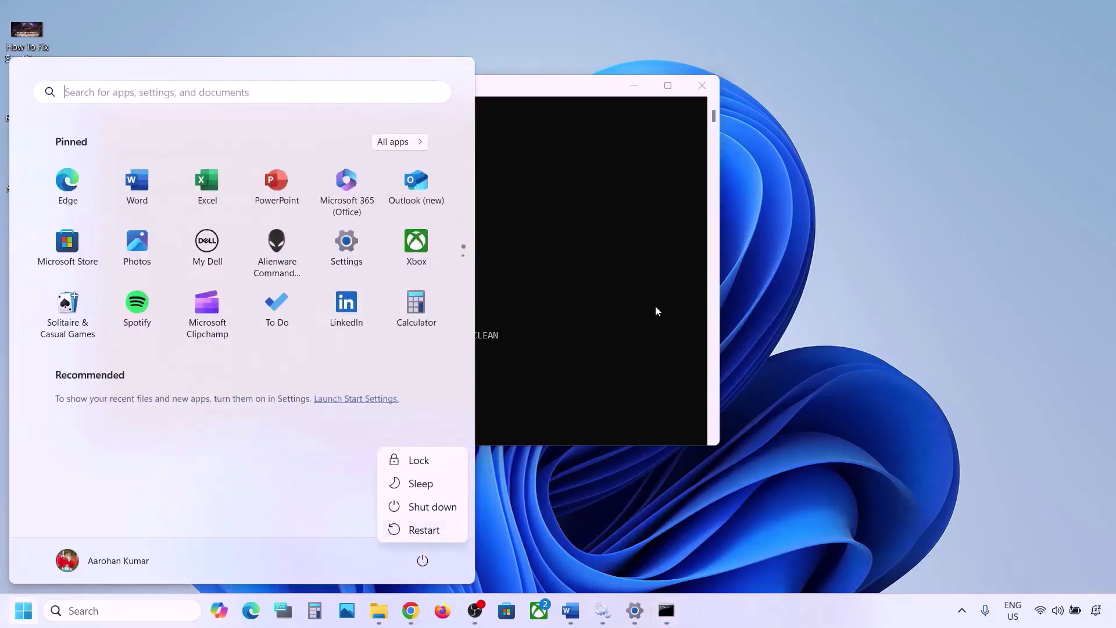
key("Escape")
key("Escape")
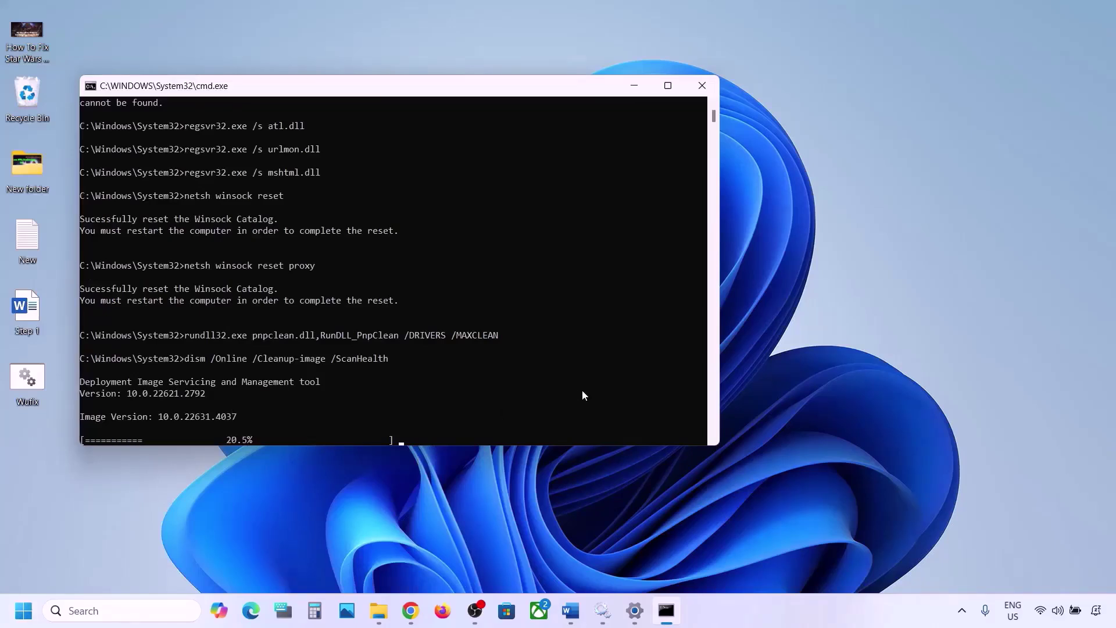
Return to the Word notes and highlight "Use Media Creation Tool" in the Step 6 heading.
left_click(740, 623)
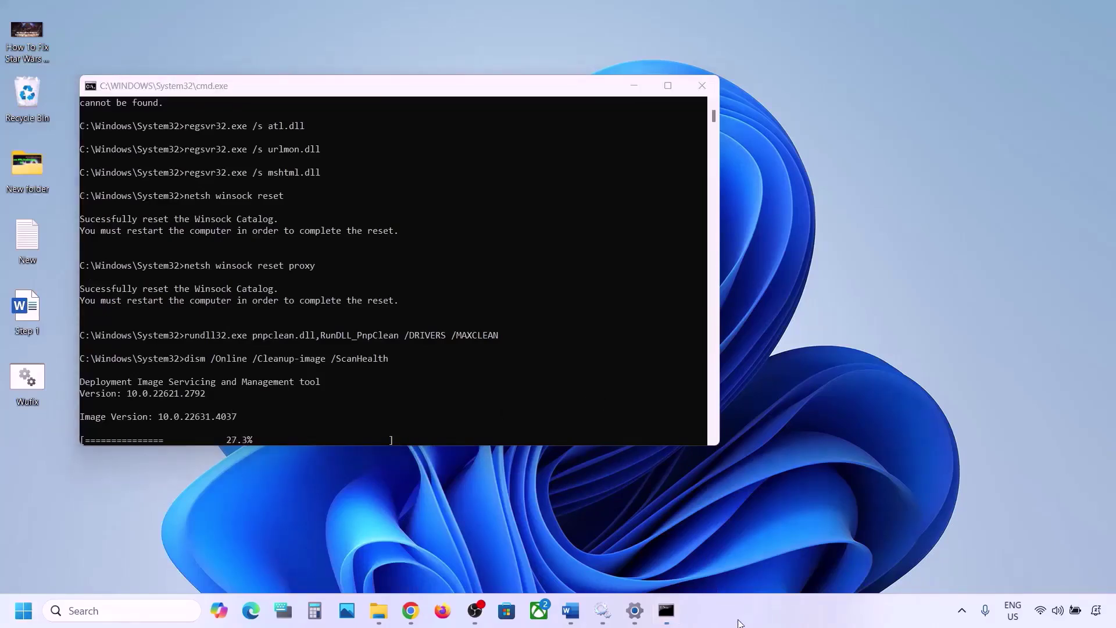
key("super+d")
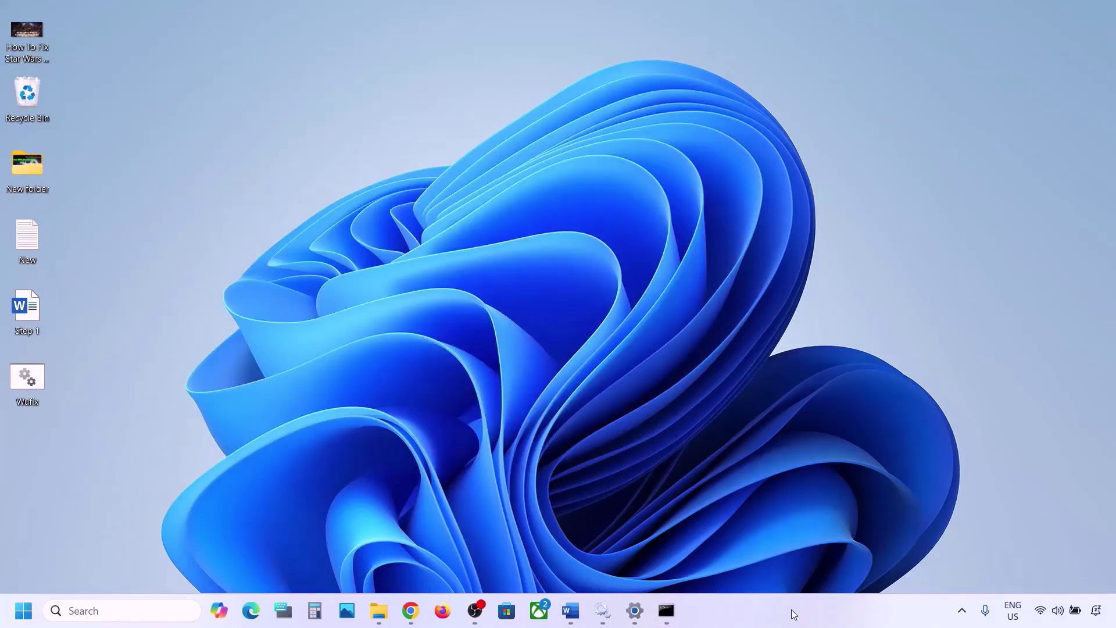
left_click(570, 611)
scroll(350, 440, "down", 2)
scroll(349, 440, "down", 2)
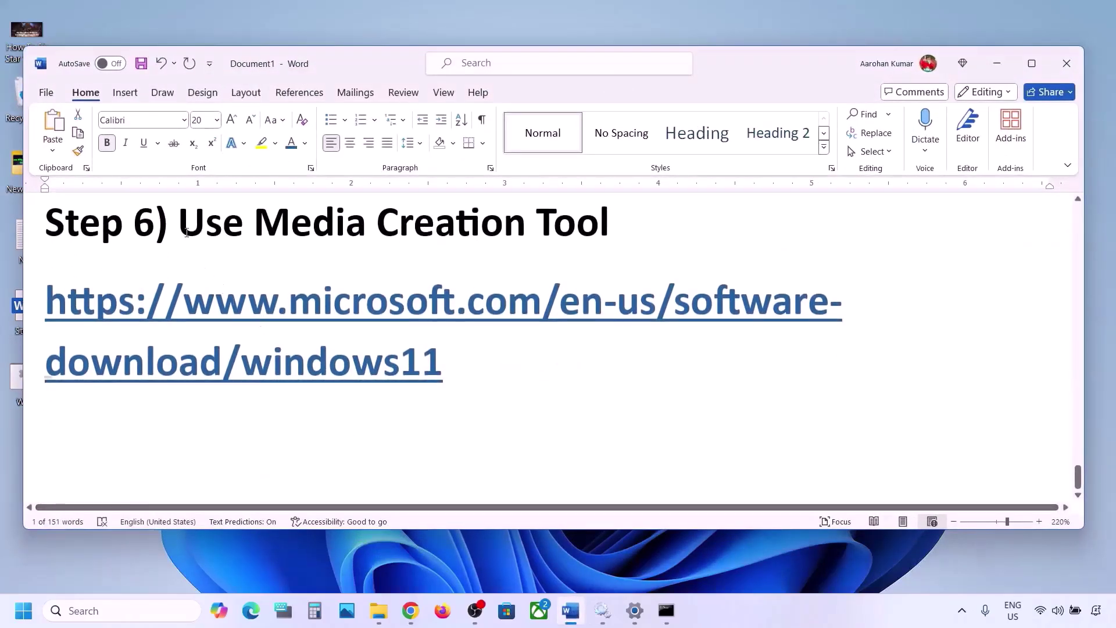
left_click_drag(180, 231, 568, 229)
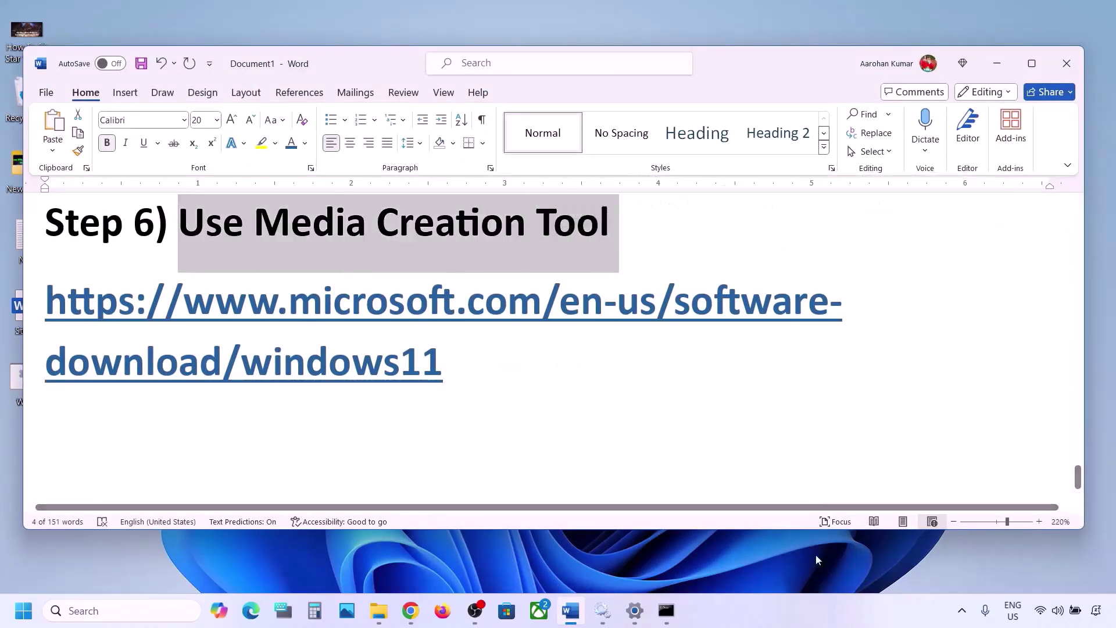
Download the media creation tool from the Create Windows 11 Installation Media section in Chrome and run it with administrator permission.
left_click(791, 616)
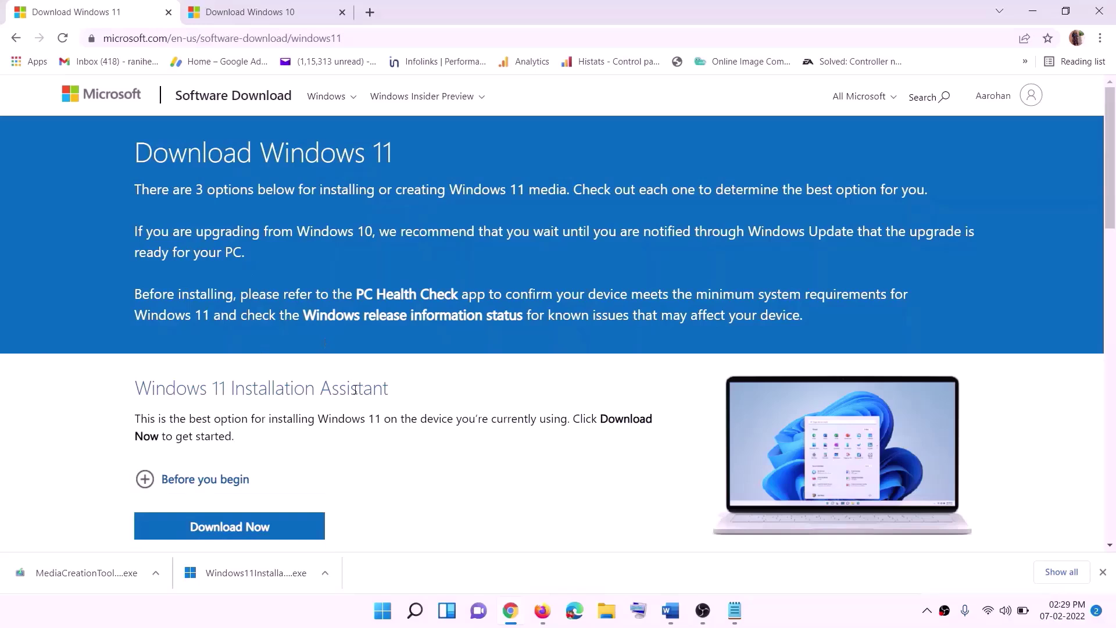
scroll(354, 389, "down", 5)
left_click_drag(209, 345, 323, 345)
left_click(225, 440)
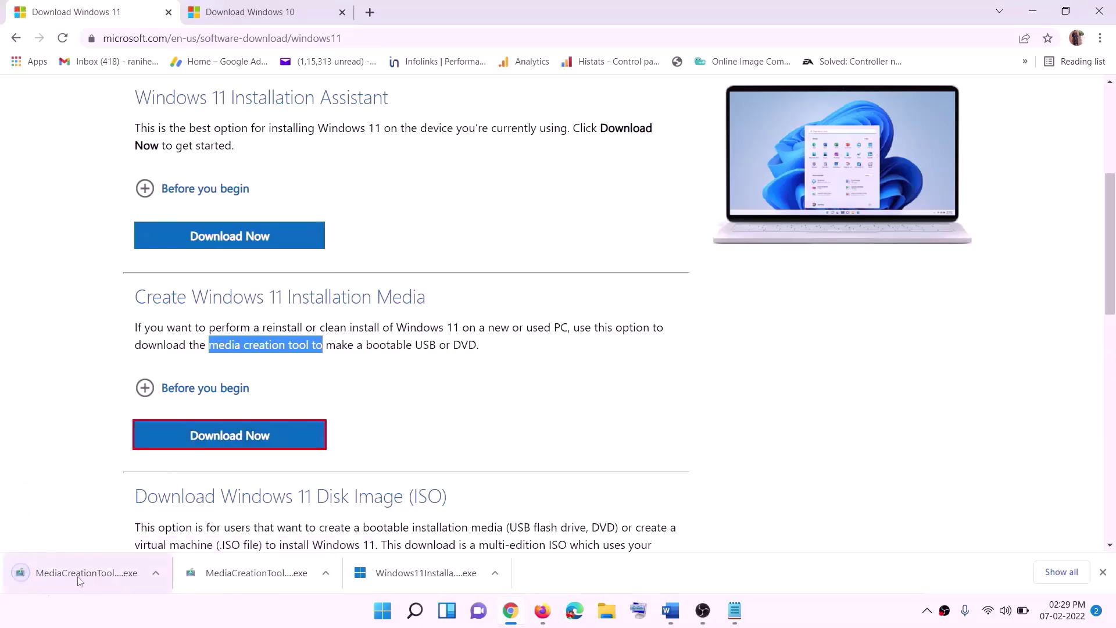
left_click(104, 571)
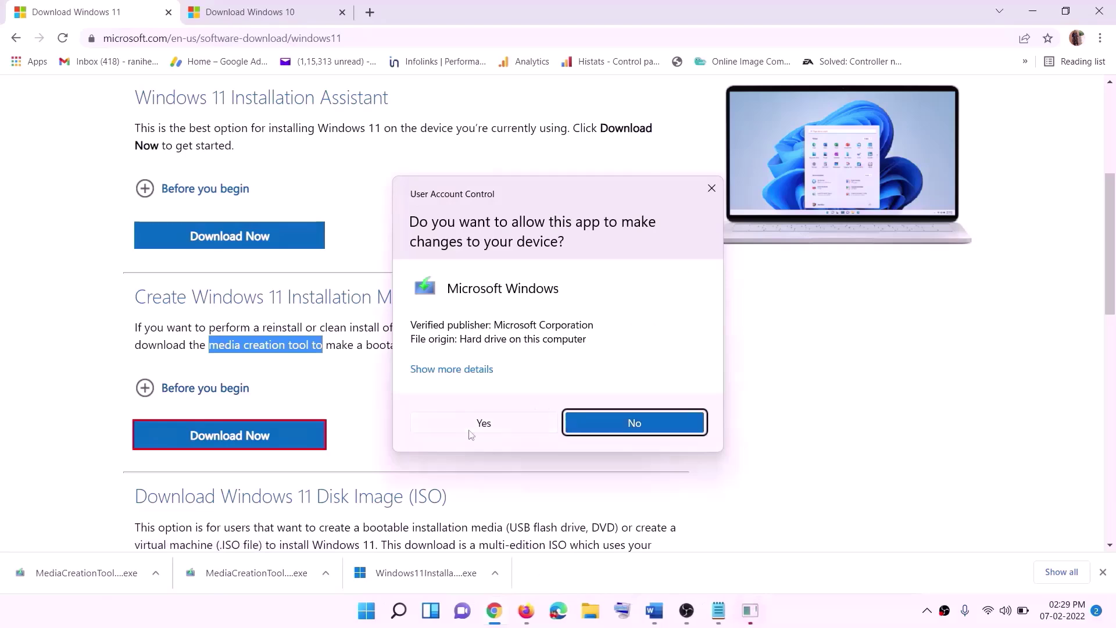
left_click(494, 429)
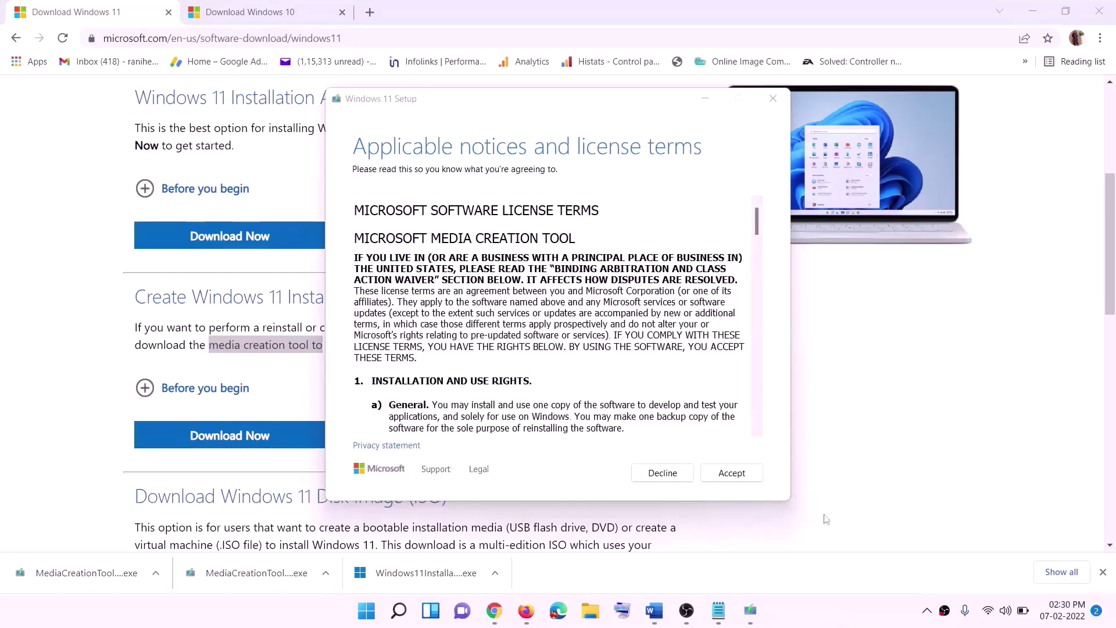
Accept the Windows 11 Setup license terms and continue with the recommended language and edition, English (United States) and Windows 11.
left_click(711, 481)
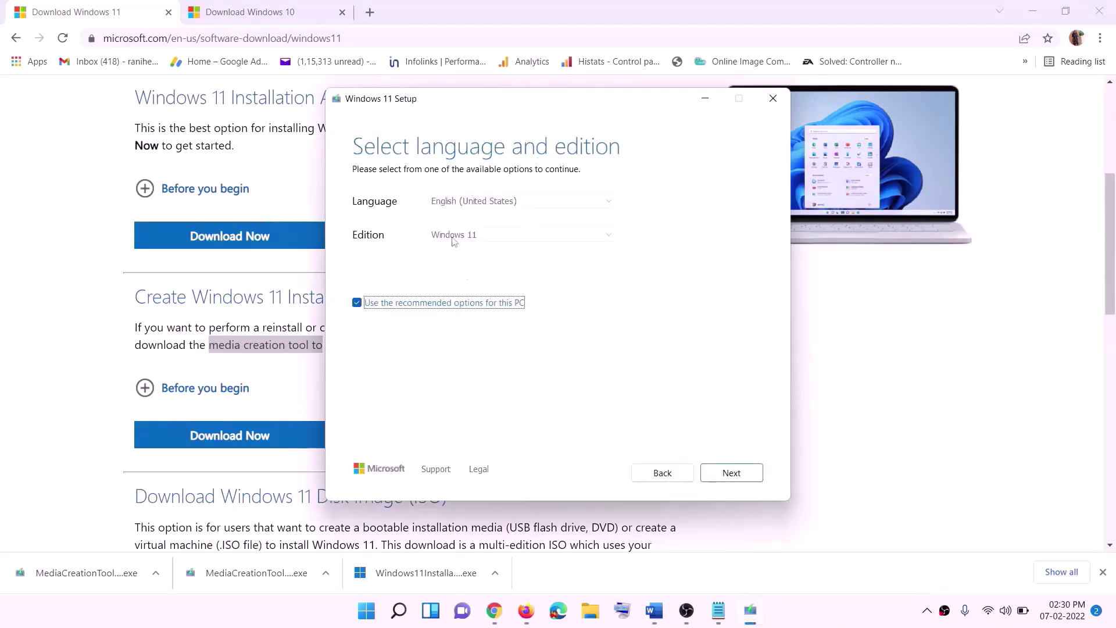
left_click(731, 473)
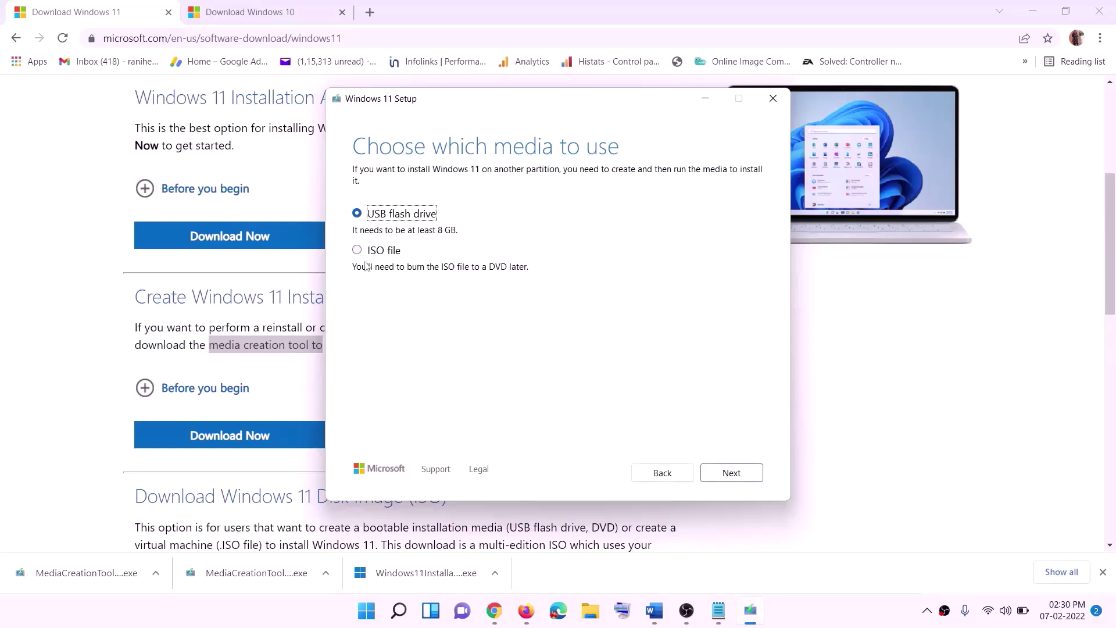
Choose ISO file as the Windows 11 media and set the Desktop as the save location with the file name Windows.
left_click(364, 251)
left_click(731, 472)
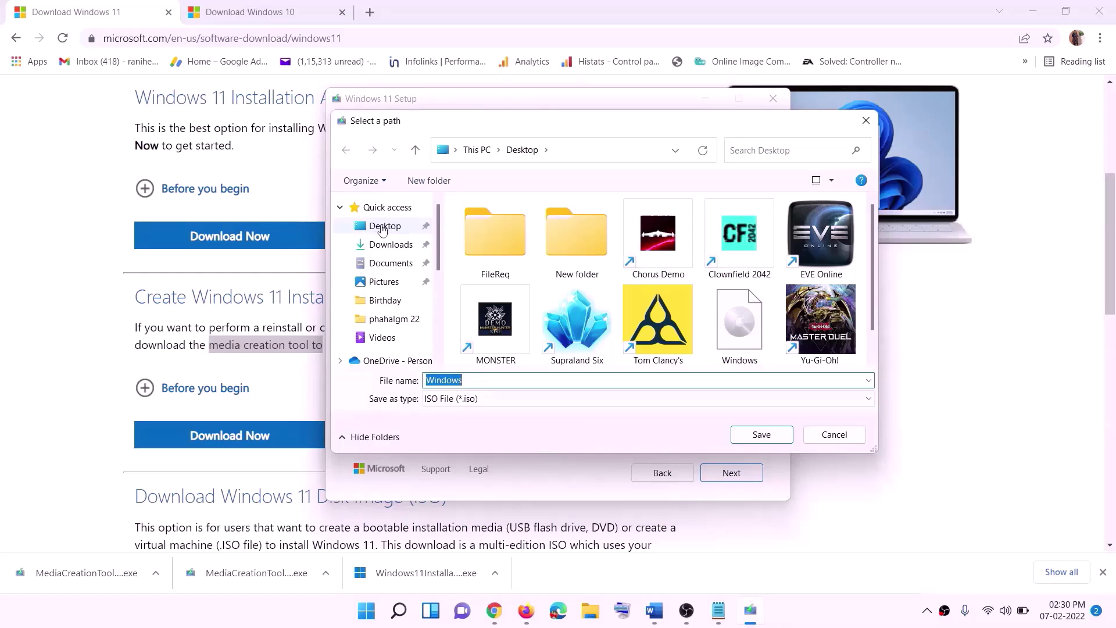
left_click(382, 228)
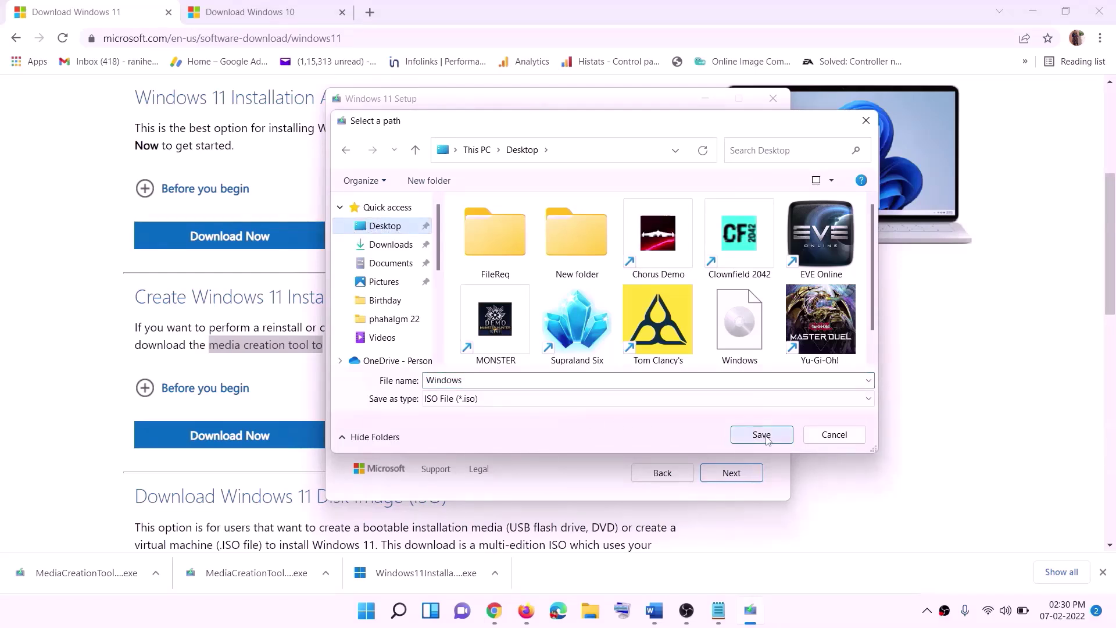
left_click(788, 610)
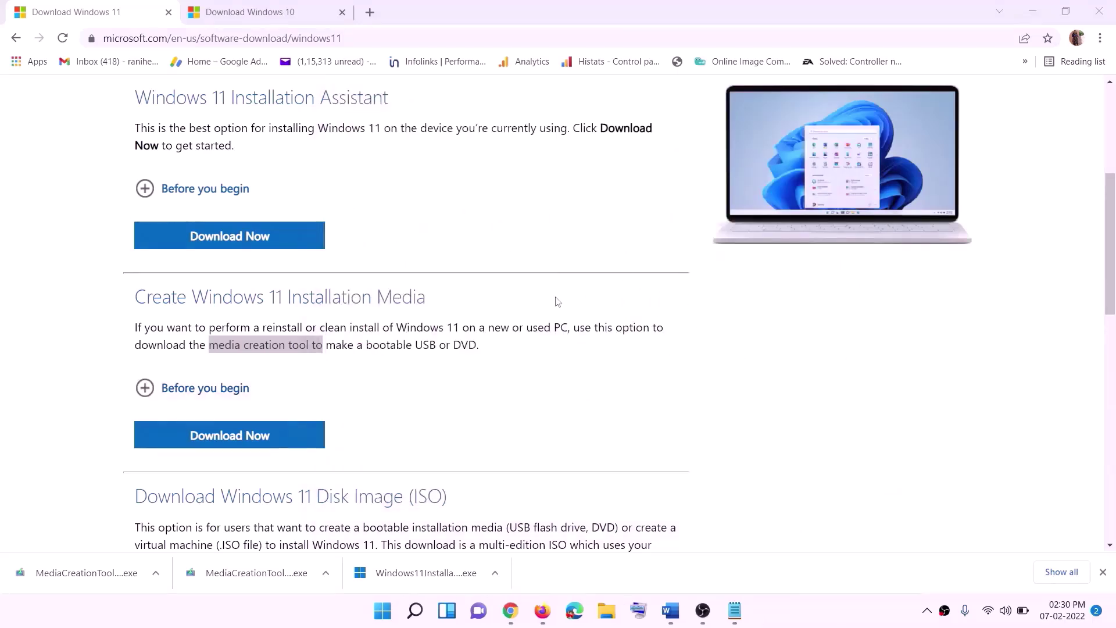
Show the desktop, move the Windows ISO file below the Fix Xbox Box App Login file, and mount it.
key("super+d")
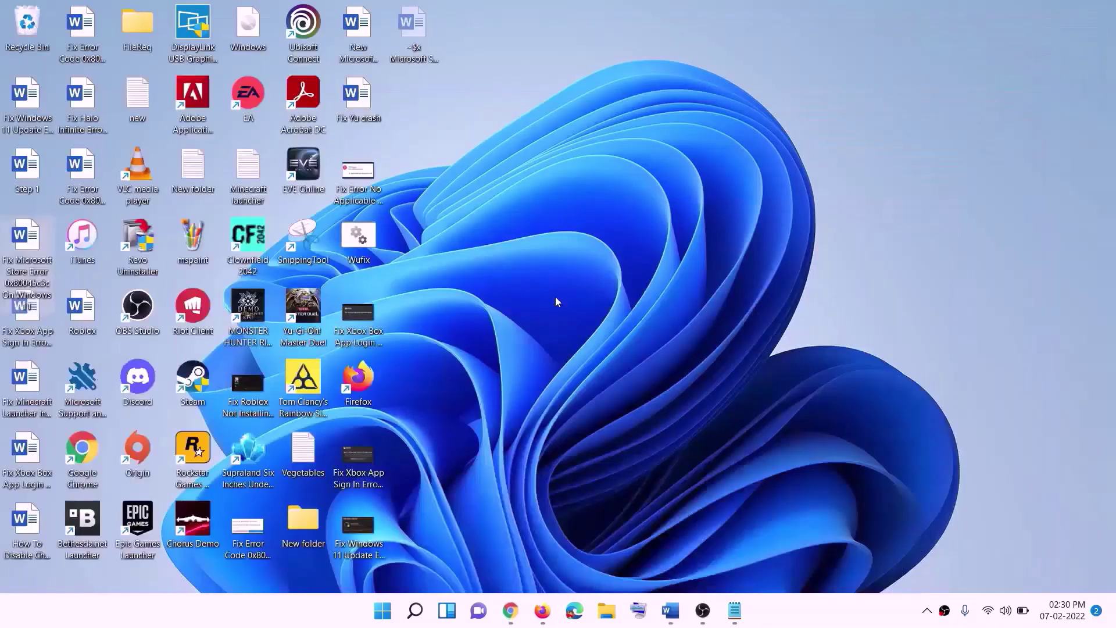
left_click_drag(265, 29, 361, 316)
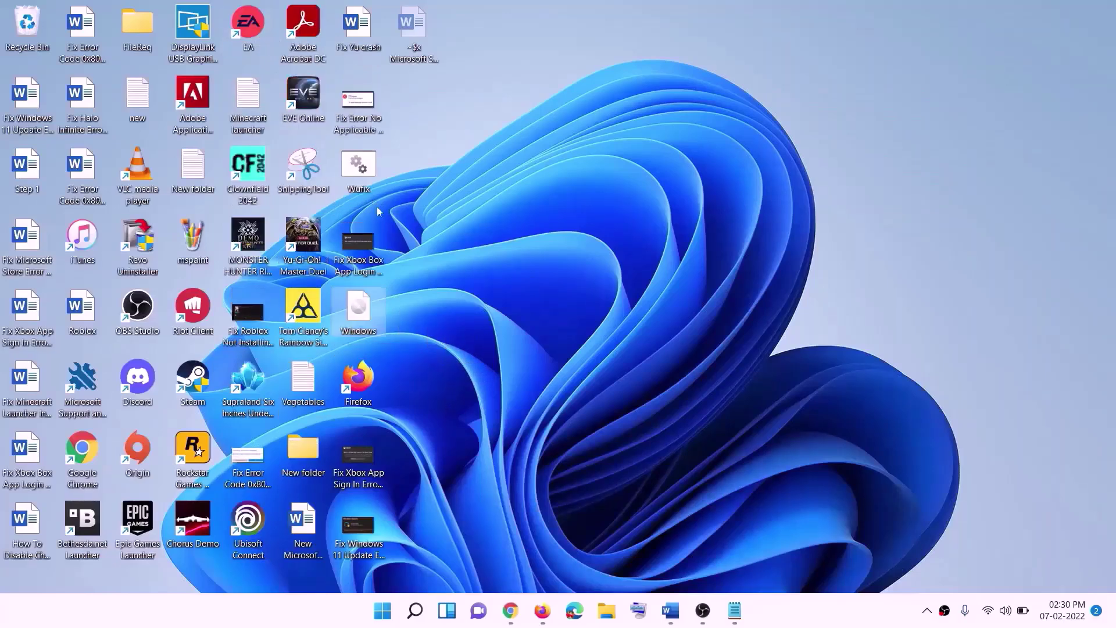
double_click(360, 314)
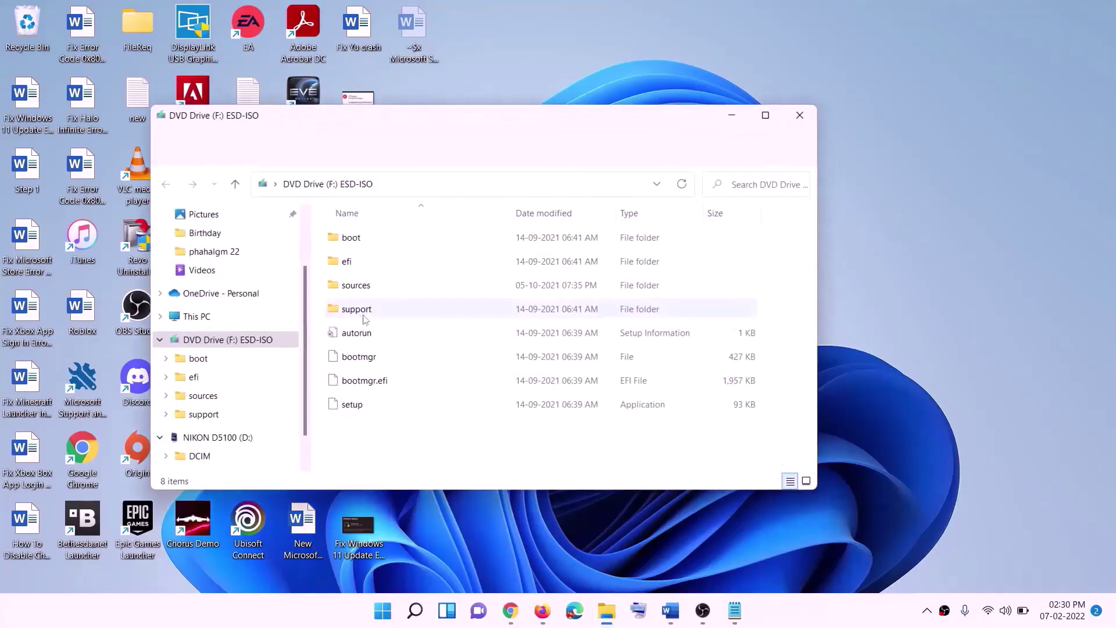
Run setup from the mounted ESD-ISO drive with administrator permission and continue past the Install Windows 11 page.
left_click(372, 407)
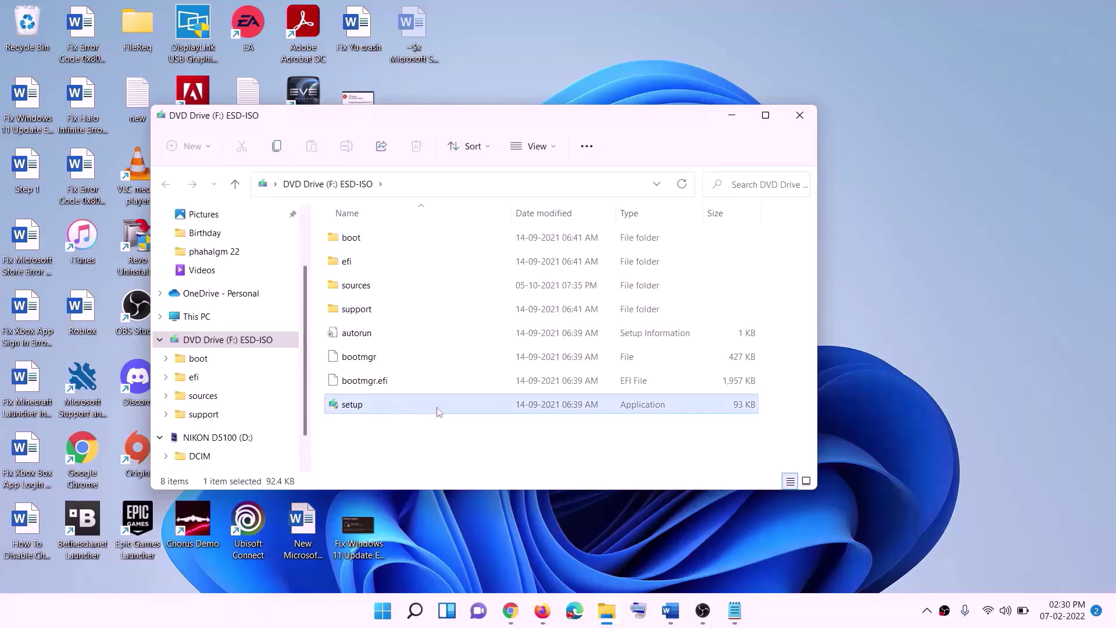
double_click(382, 407)
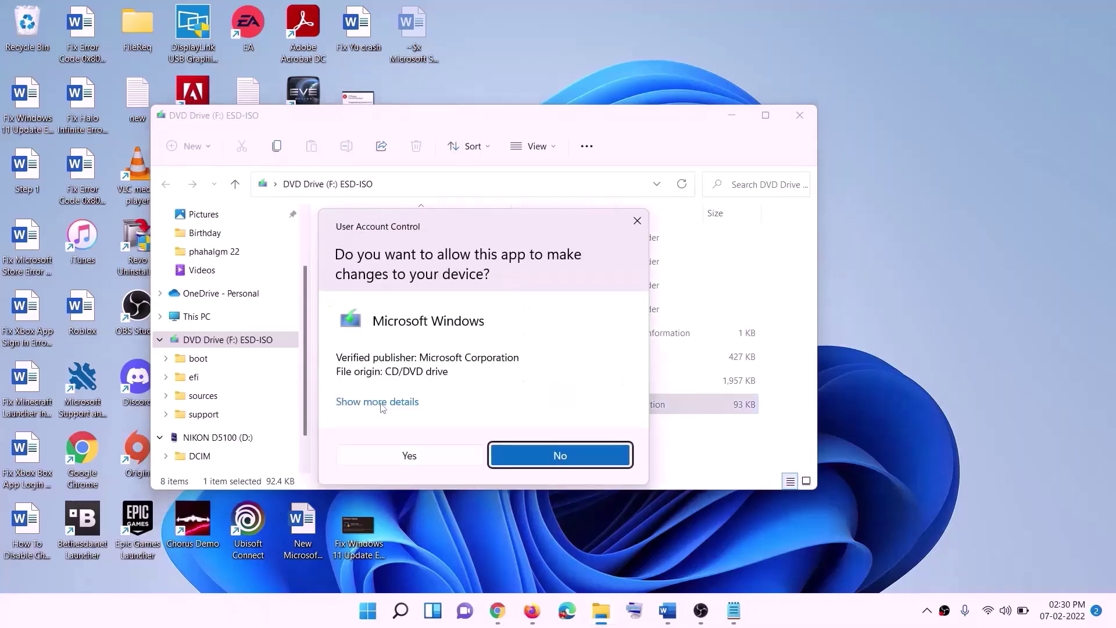
left_click(448, 456)
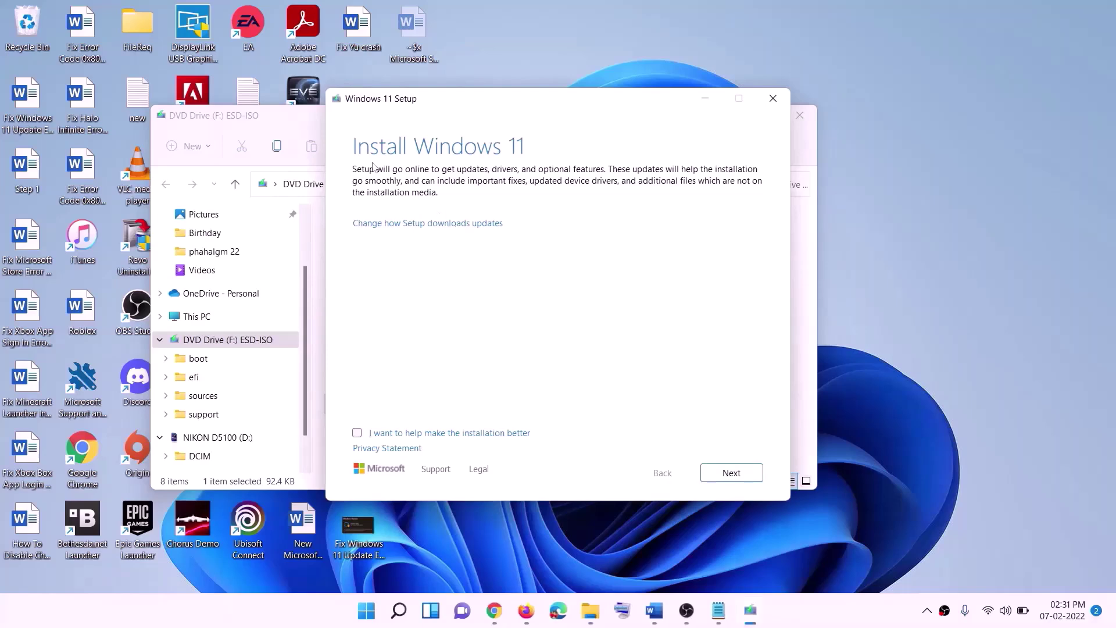
left_click(736, 473)
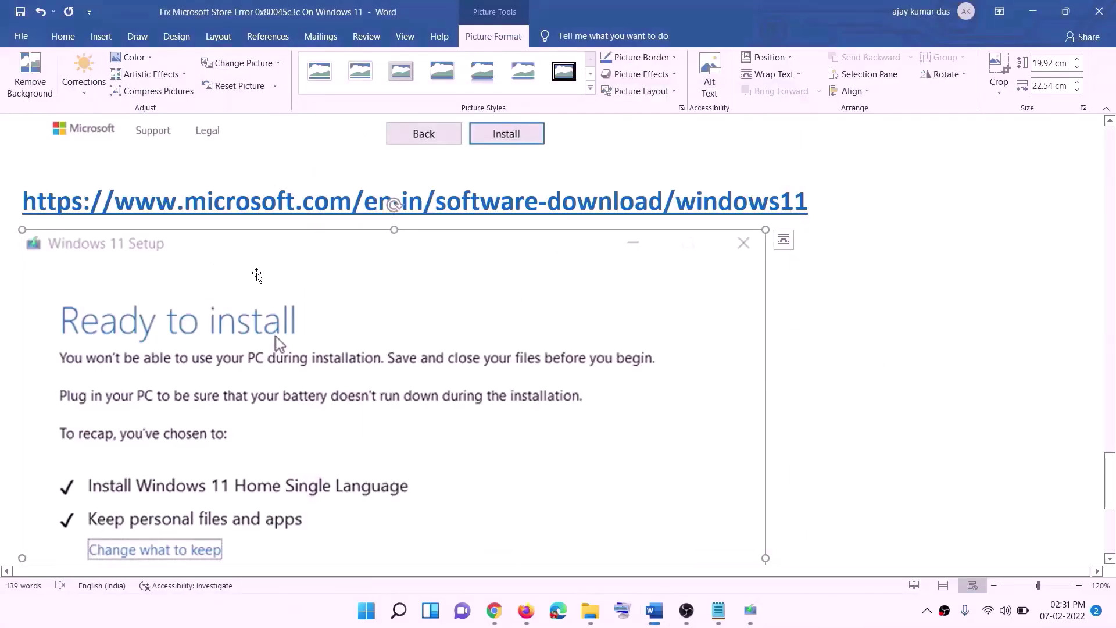
Review the Ready to install screenshot in the Word notes, including the choice of what to keep and the Install option.
scroll(262, 293, "down", 3)
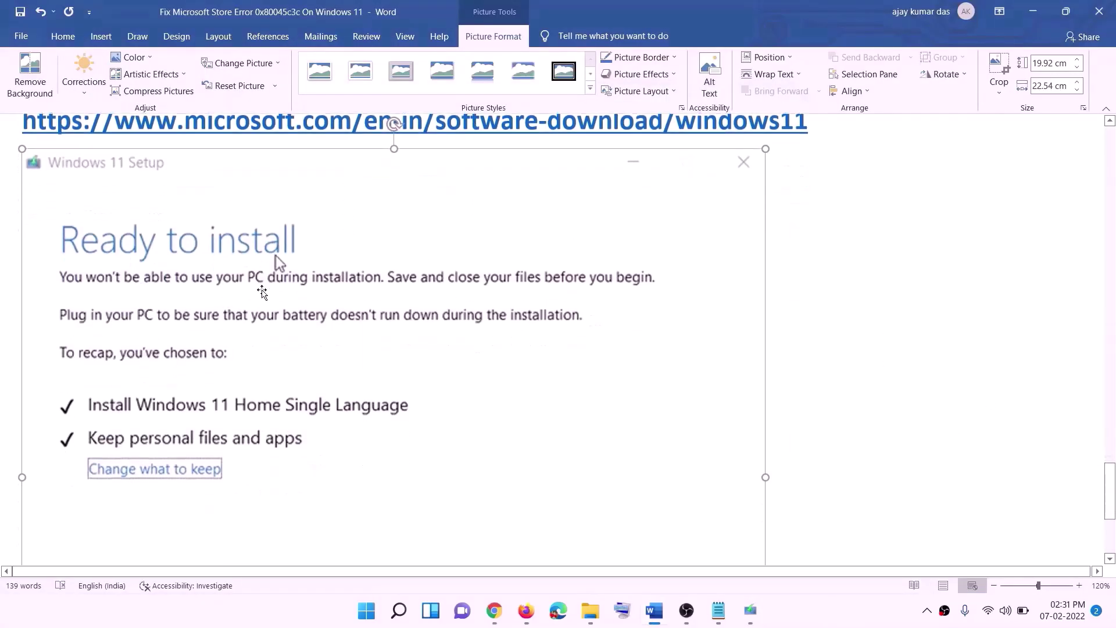
scroll(263, 293, "down", 2)
scroll(215, 377, "down", 2)
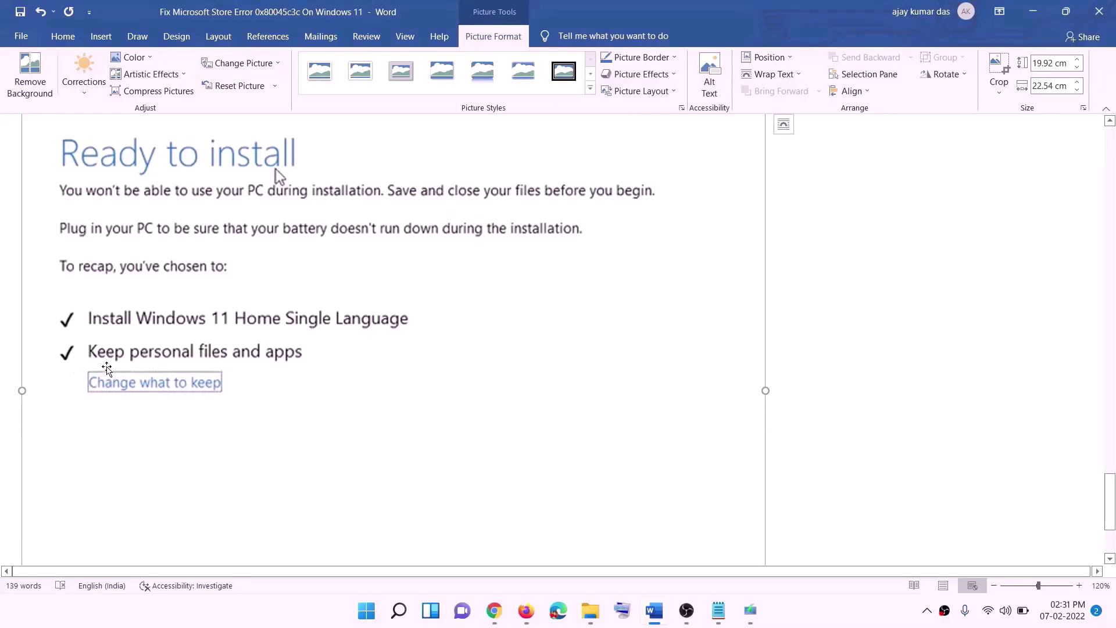
scroll(413, 364, "down", 2)
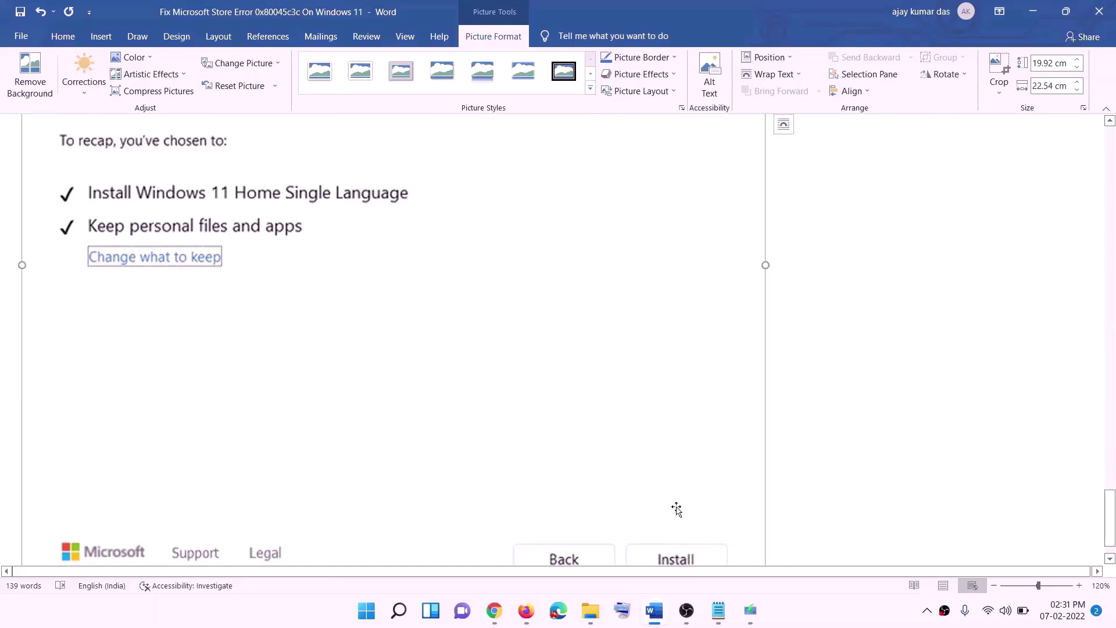
scroll(592, 434, "up", 5)
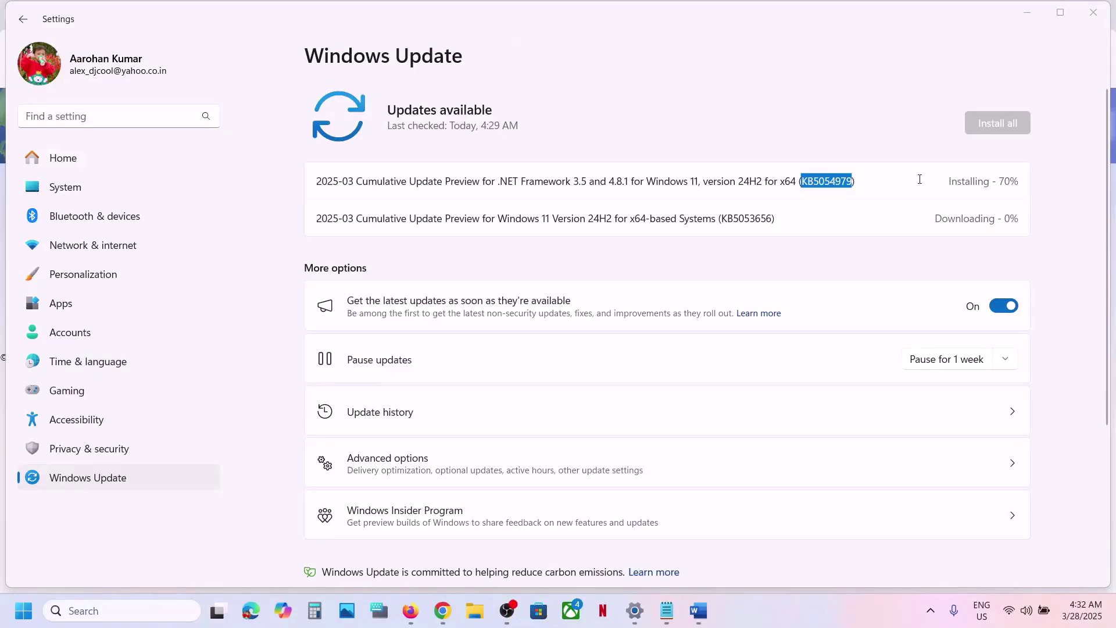
Switch to Windows Update in Settings and highlight the update numbers KB5053656 and KB5054979 in the list of available updates.
left_click(759, 219)
double_click(758, 219)
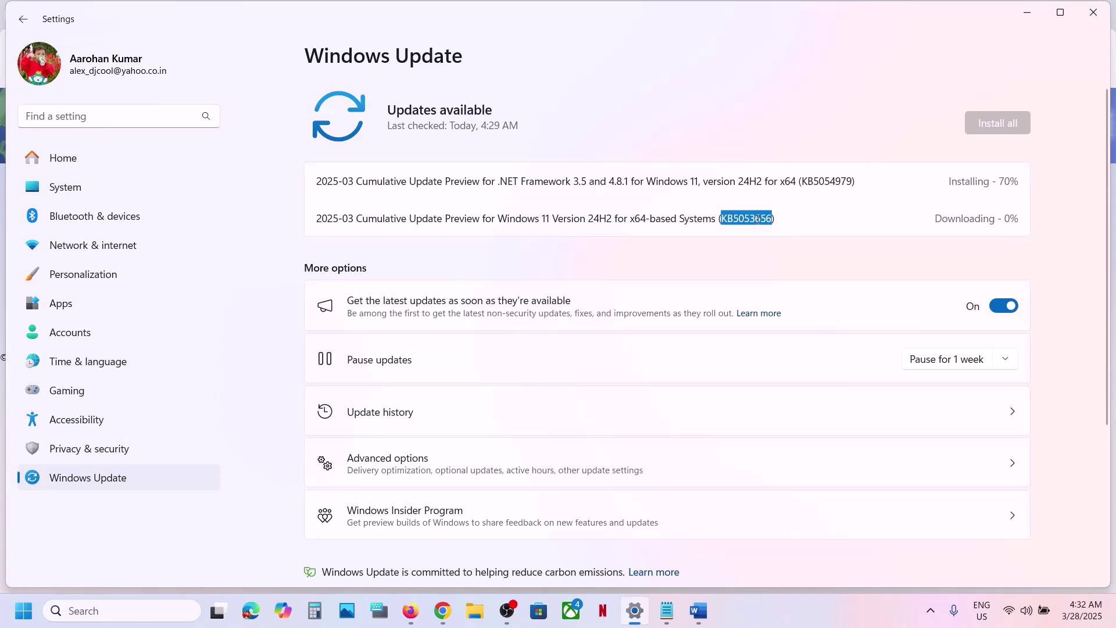
double_click(822, 180)
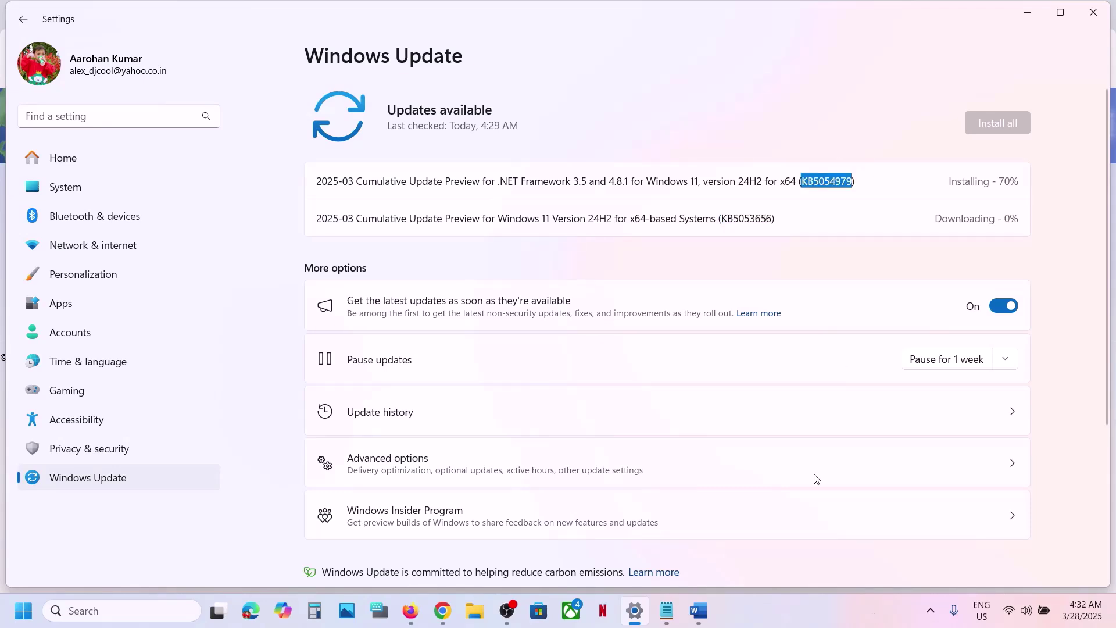
double_click(738, 218)
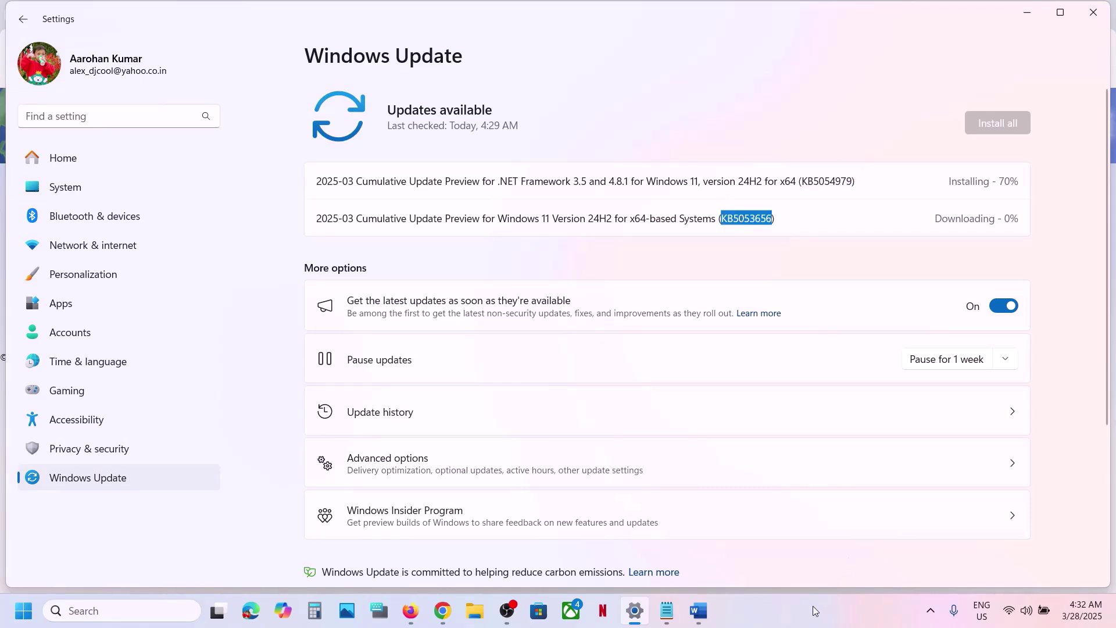